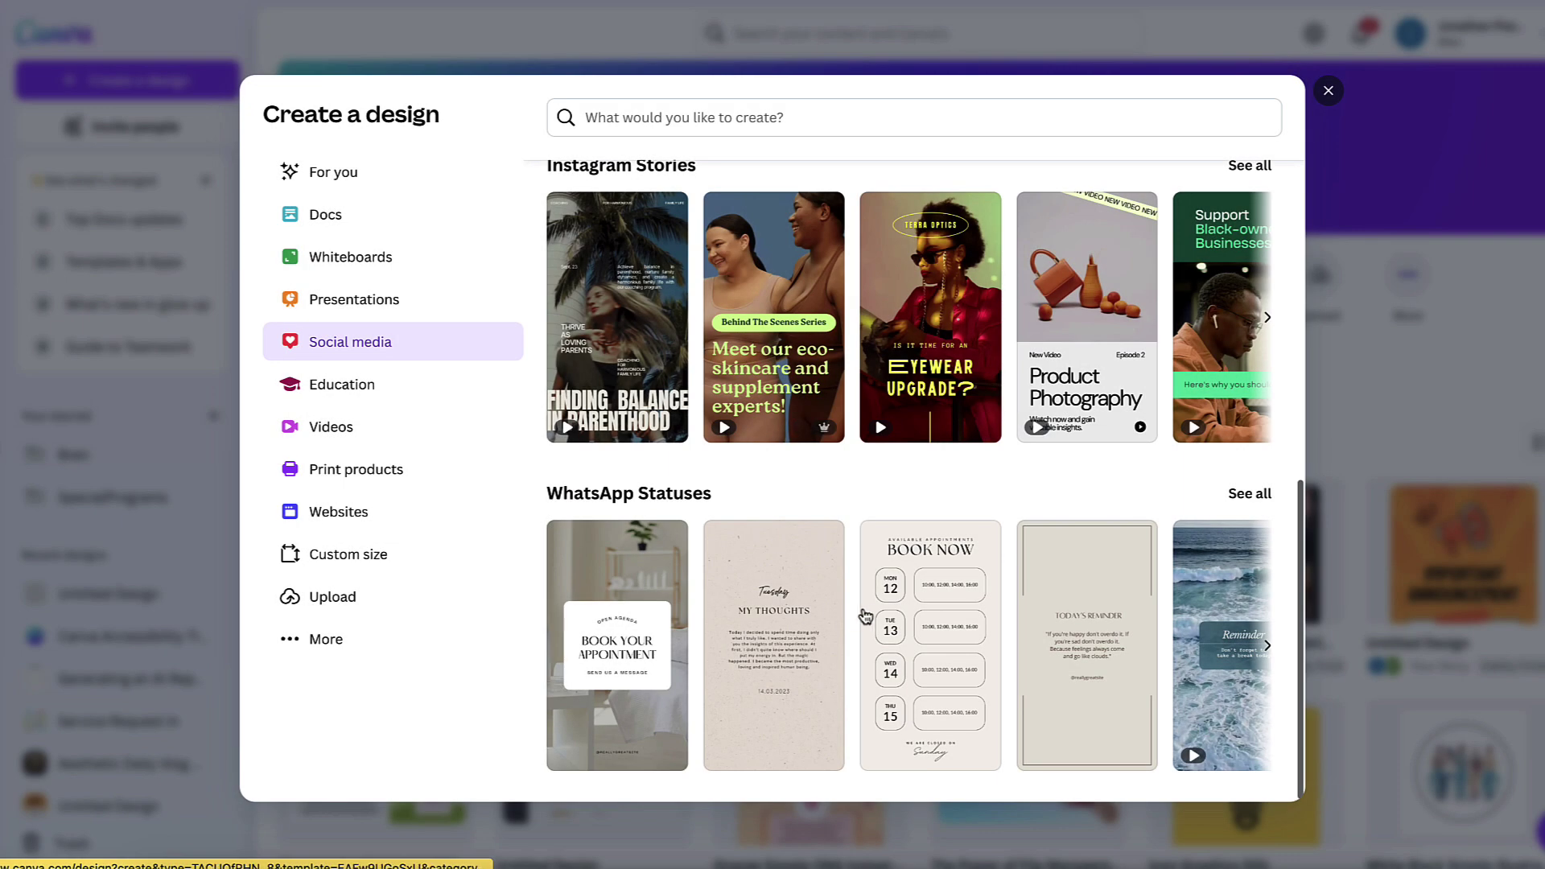
Scroll right through the template carousels to reach the ceramics pottery circle logo design
scroll(869, 614, "right", 5)
scroll(869, 614, "right", 5)
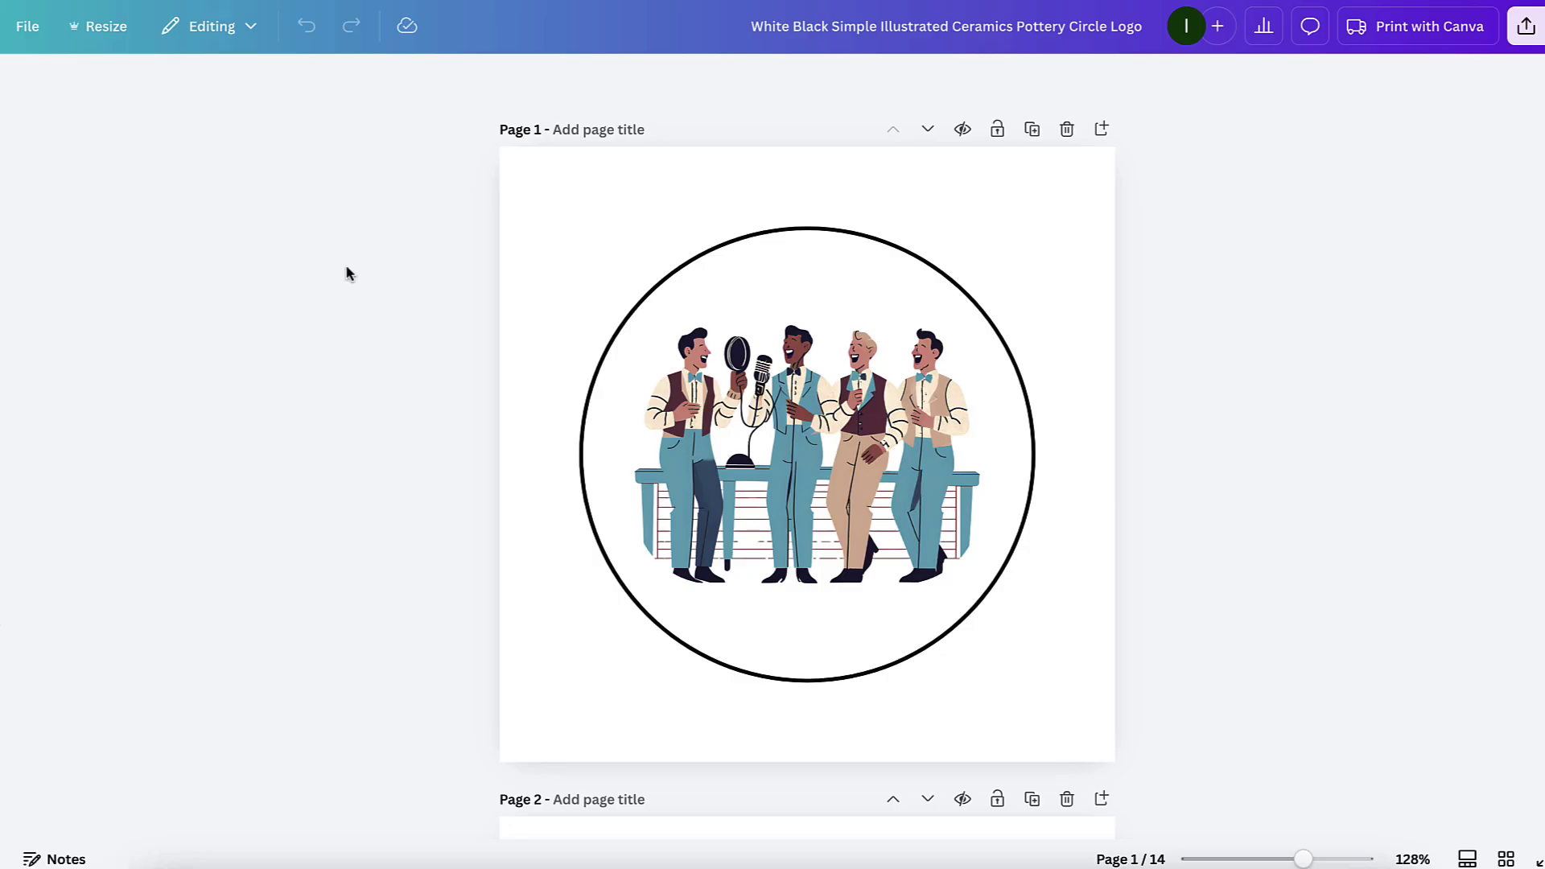
Run Check design accessibility on the circle logo, flagging 39 alt-text issues
left_click(50, 29)
mouse_move(87, 292)
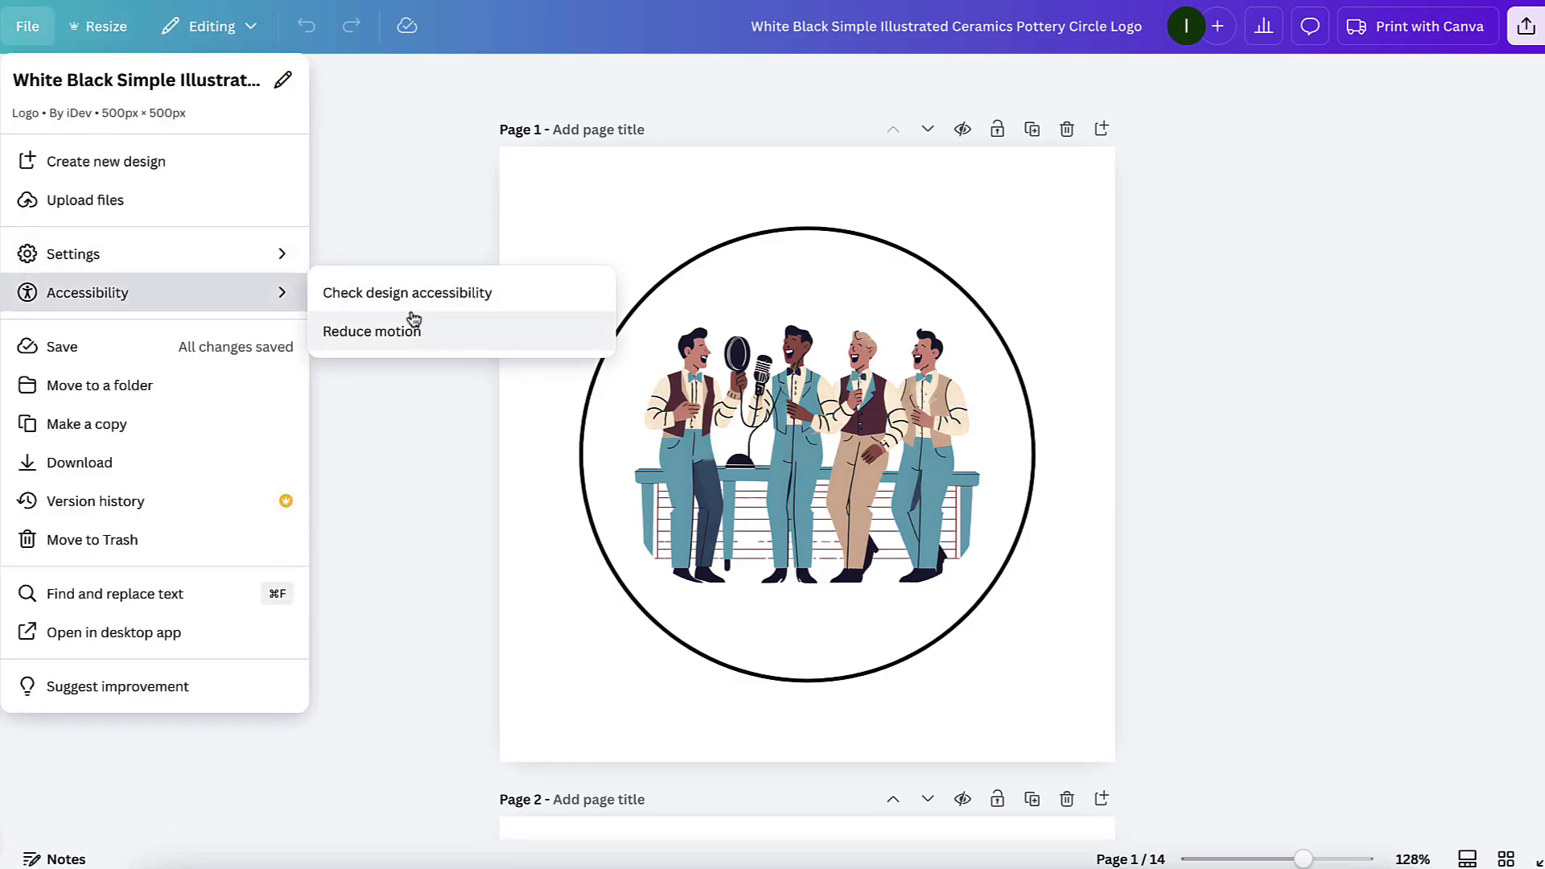
left_click(406, 296)
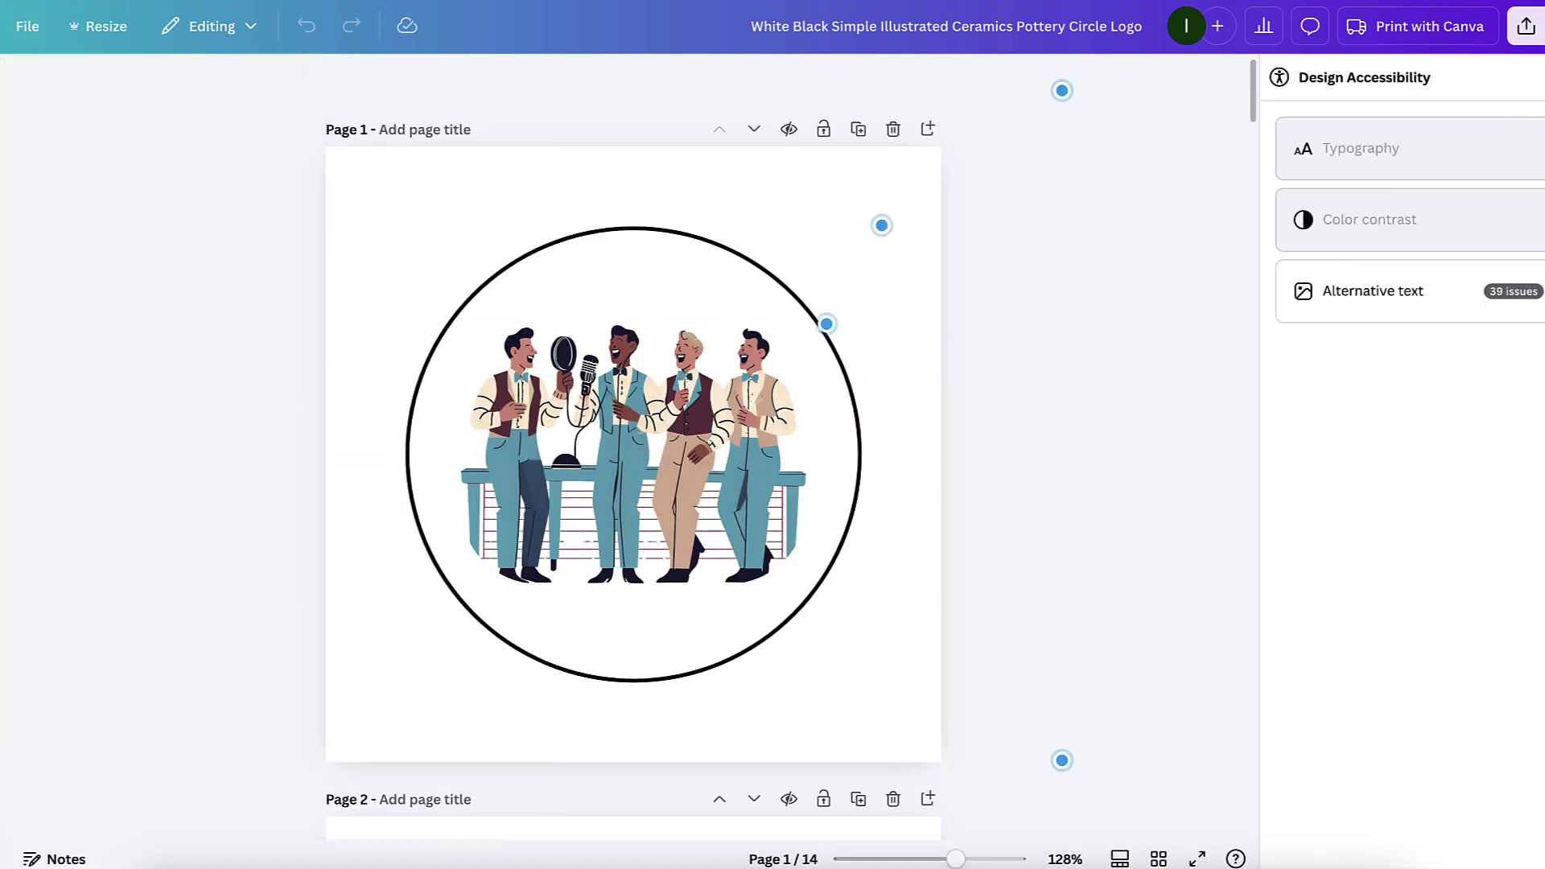
Close the accessibility results and type the partial alt-text sample 'Amage of aweb pag wh a'
left_click(1531, 77)
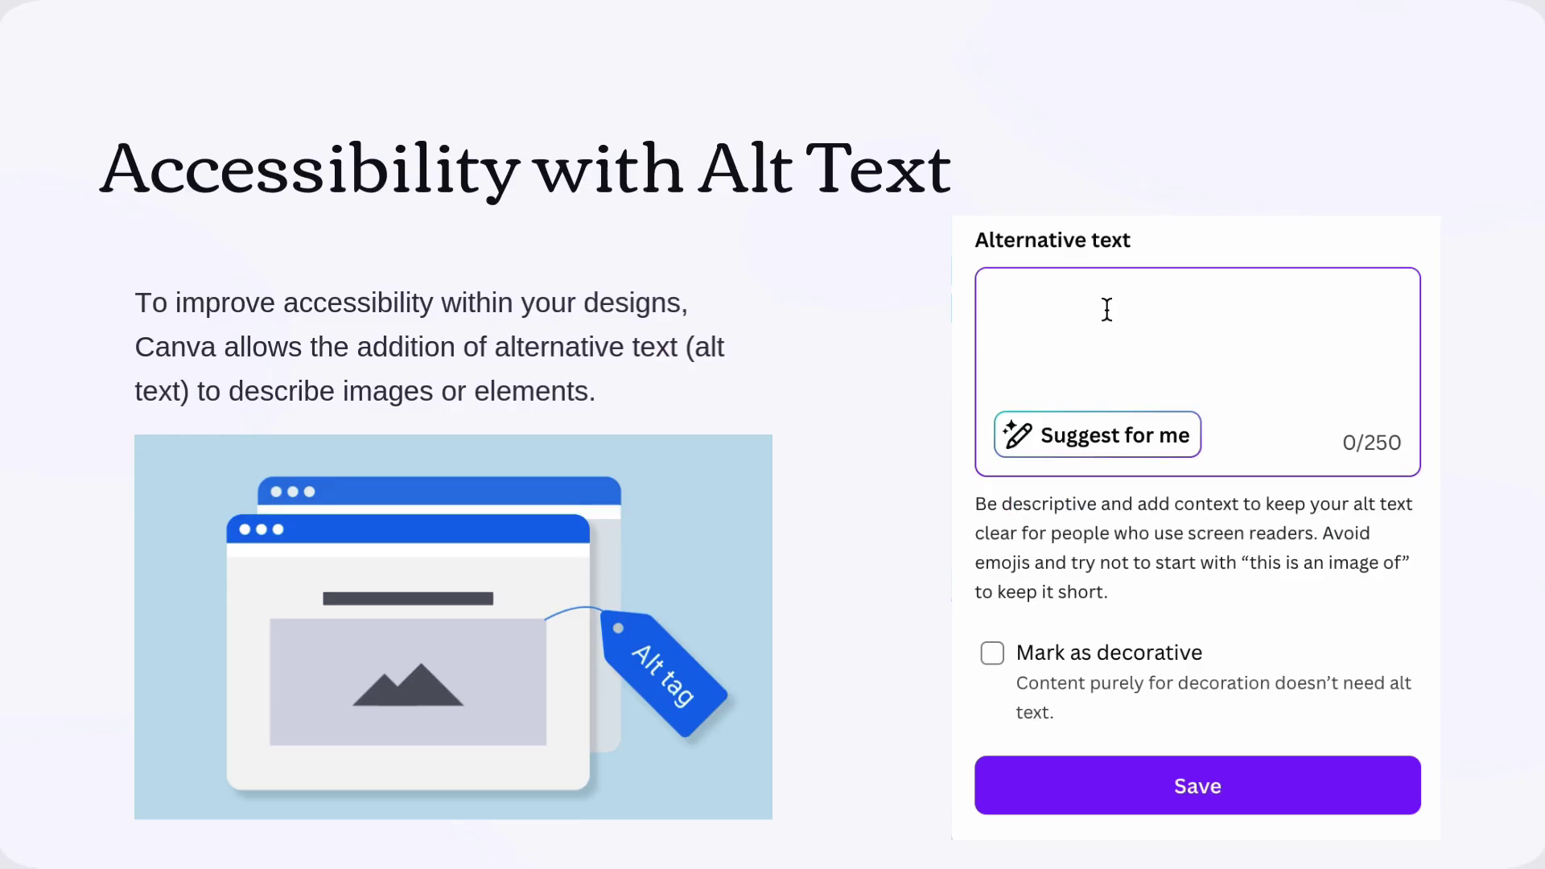
type("An image of a")
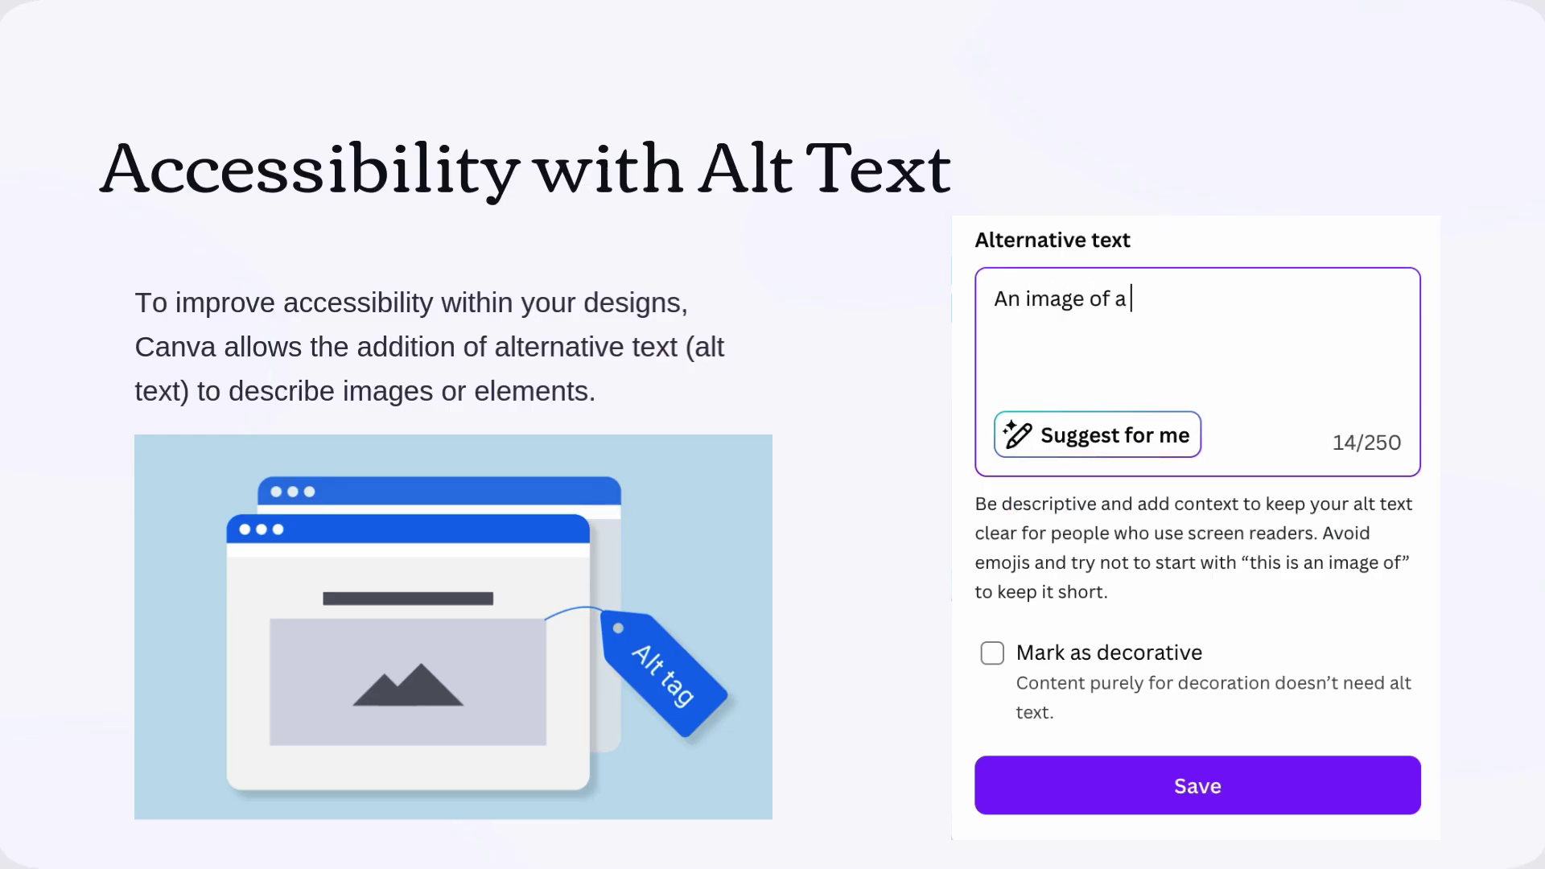
type("web pag wh a")
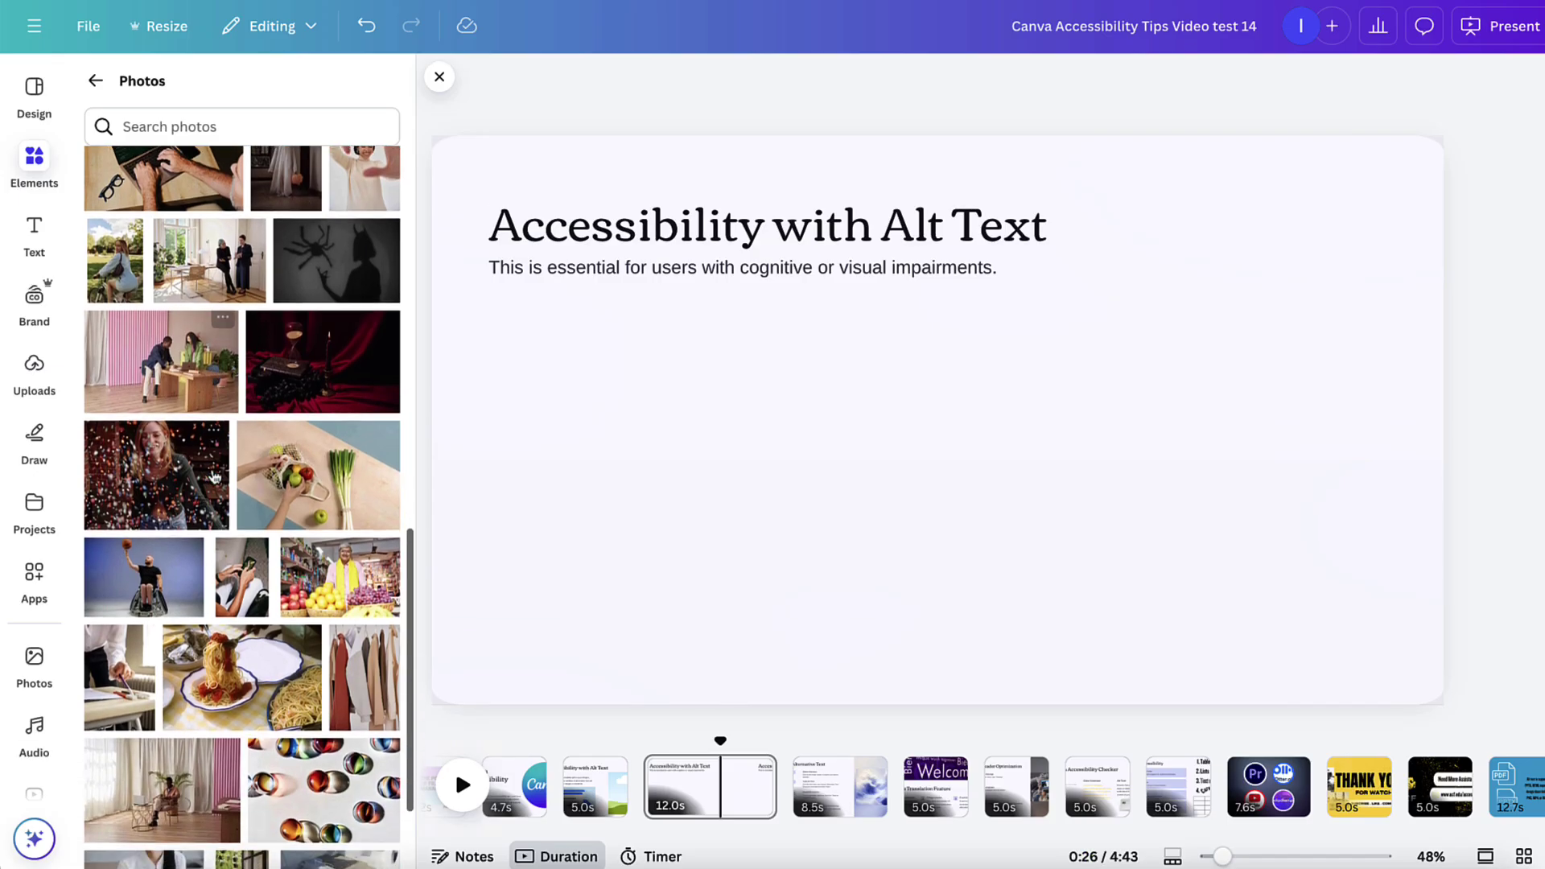
Add the wheelchair basketball photo, audience video, a straight line and a browser-image graphic
scroll(209, 491, "down", 1)
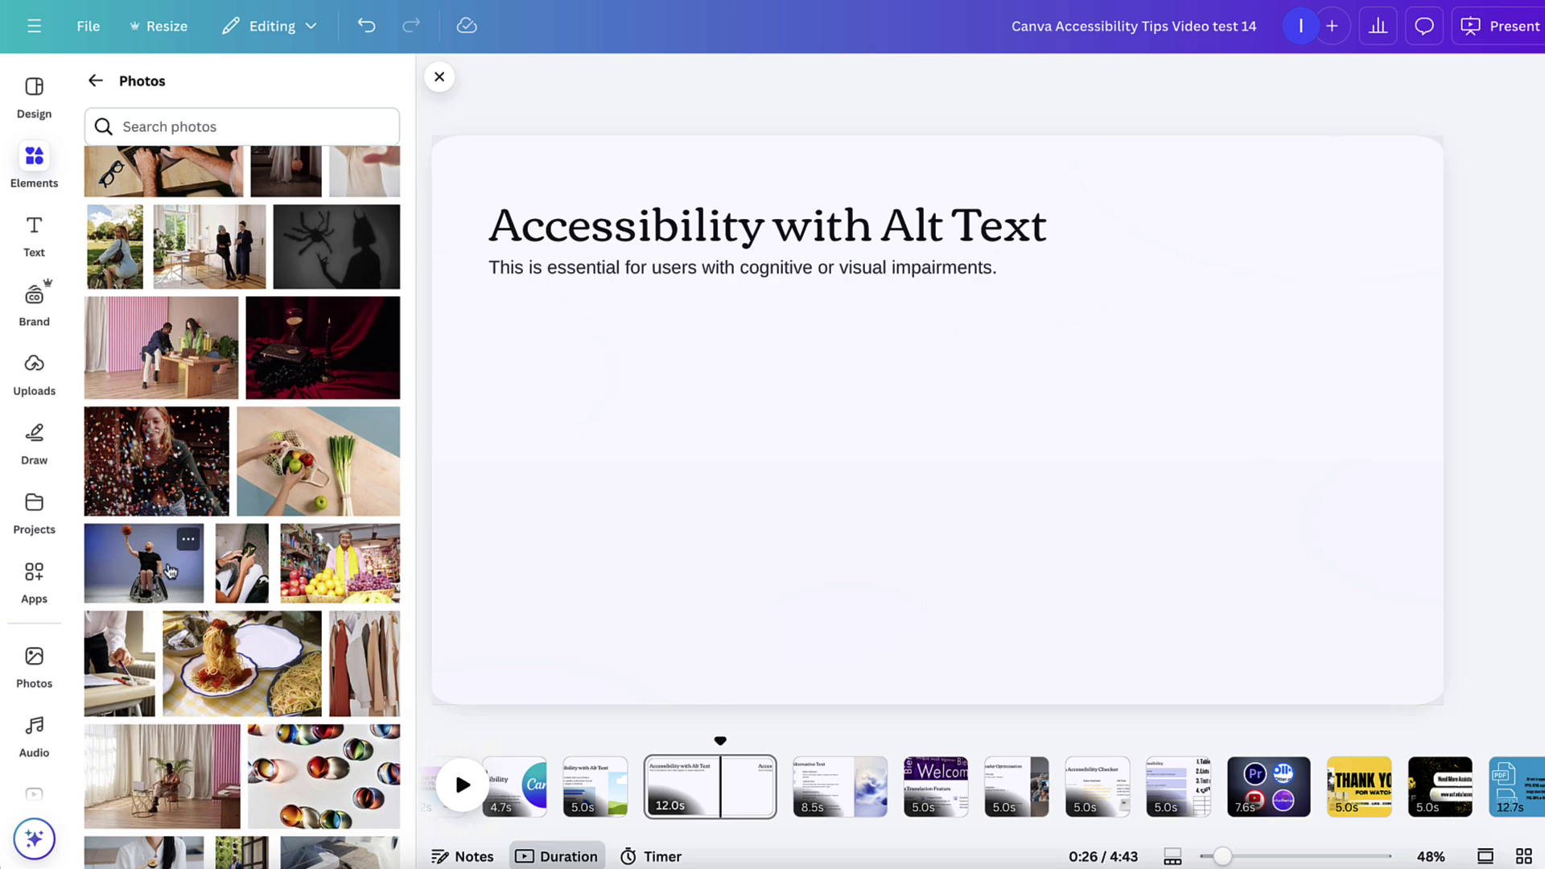
left_click(169, 569)
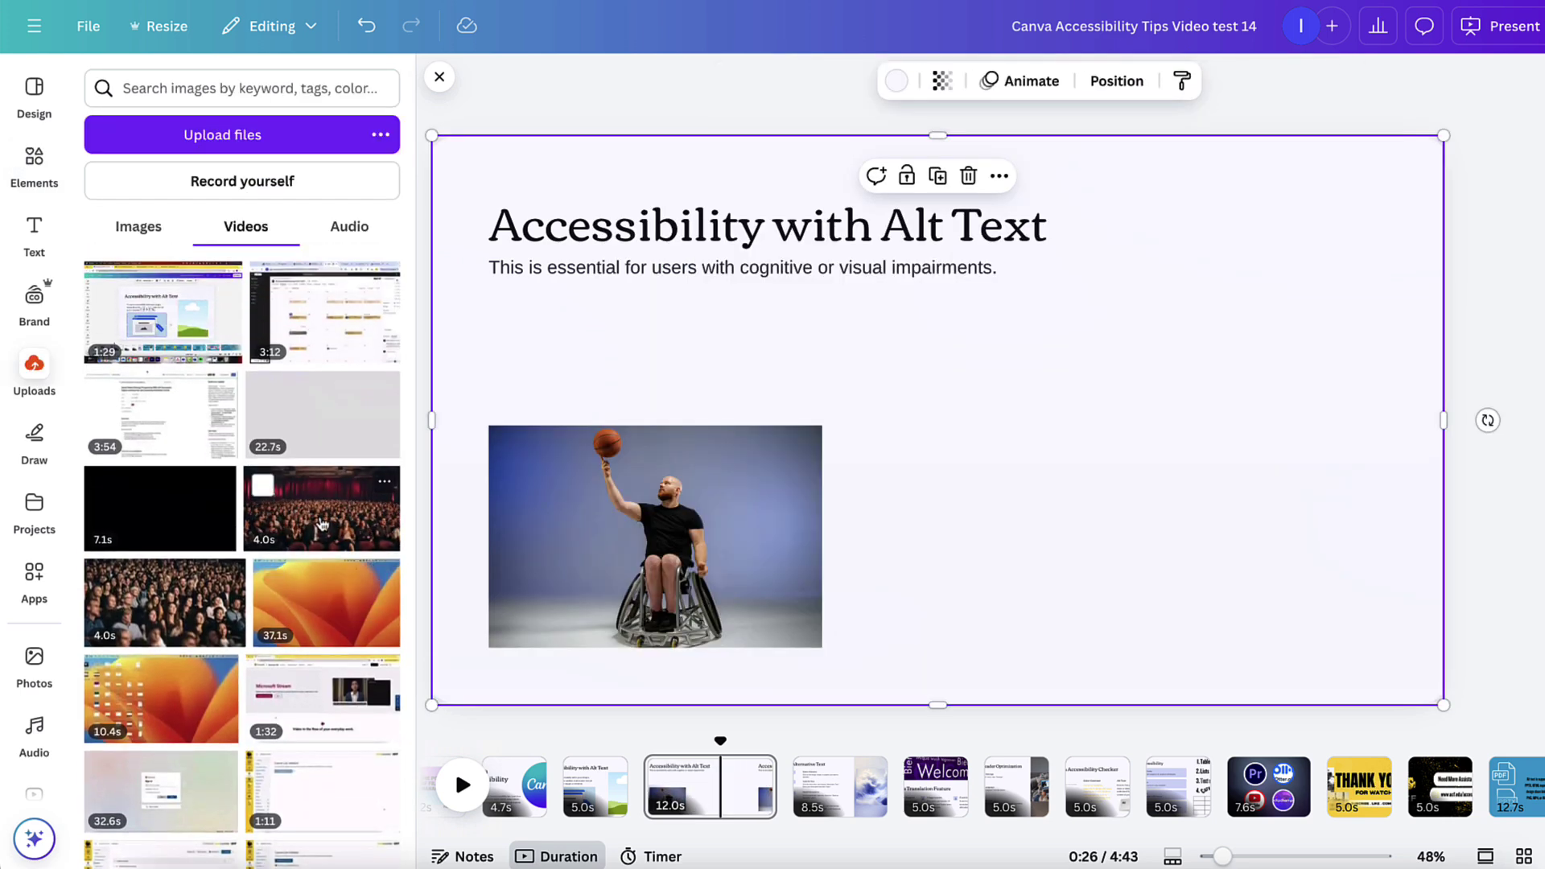
left_click(322, 524)
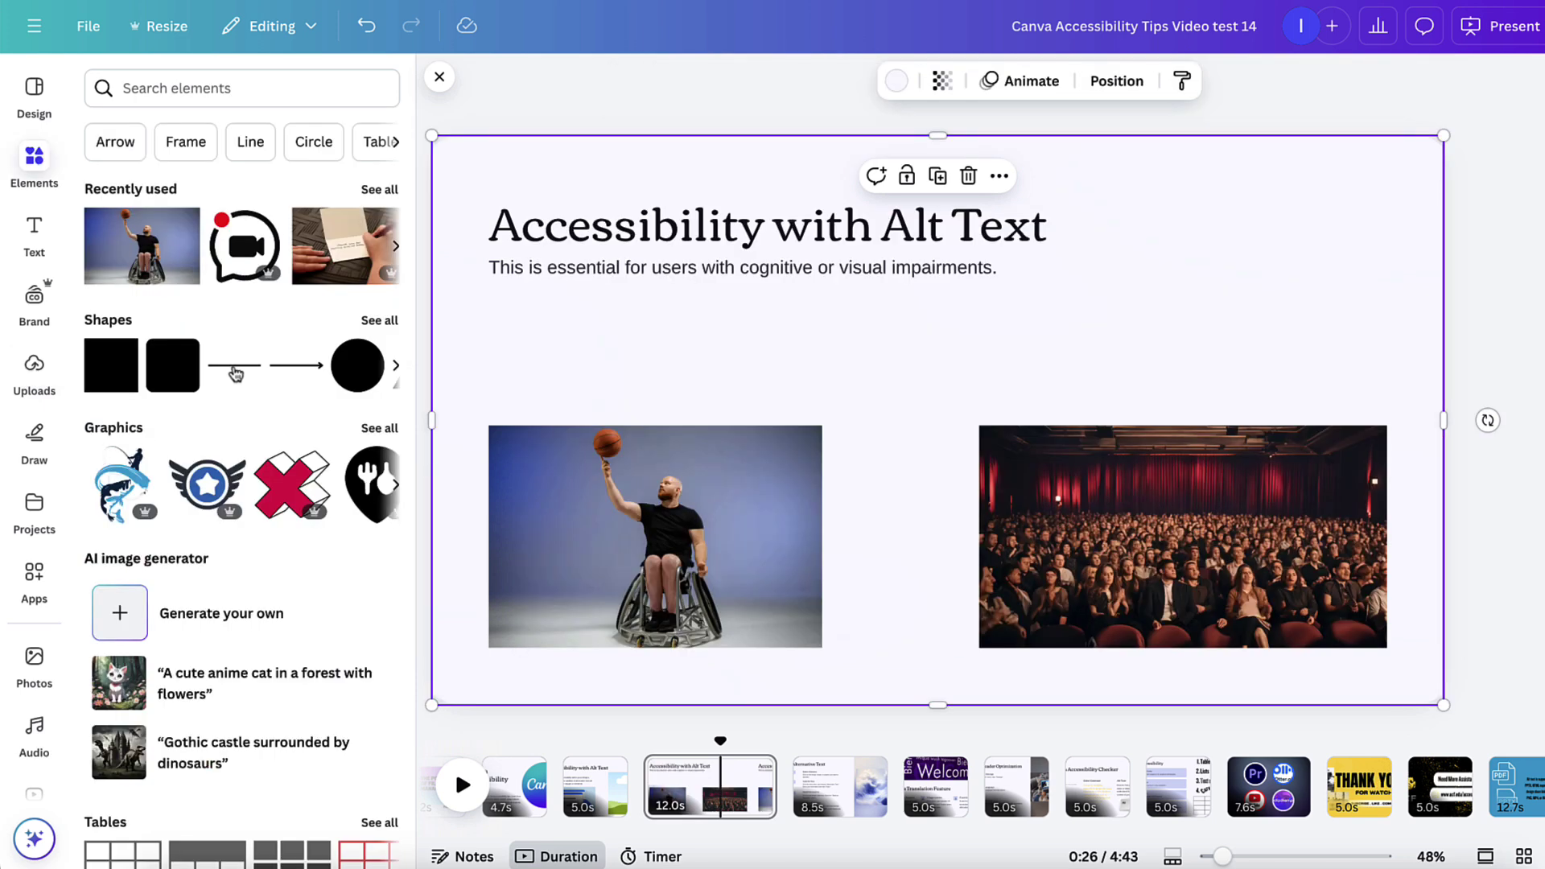
left_click(235, 373)
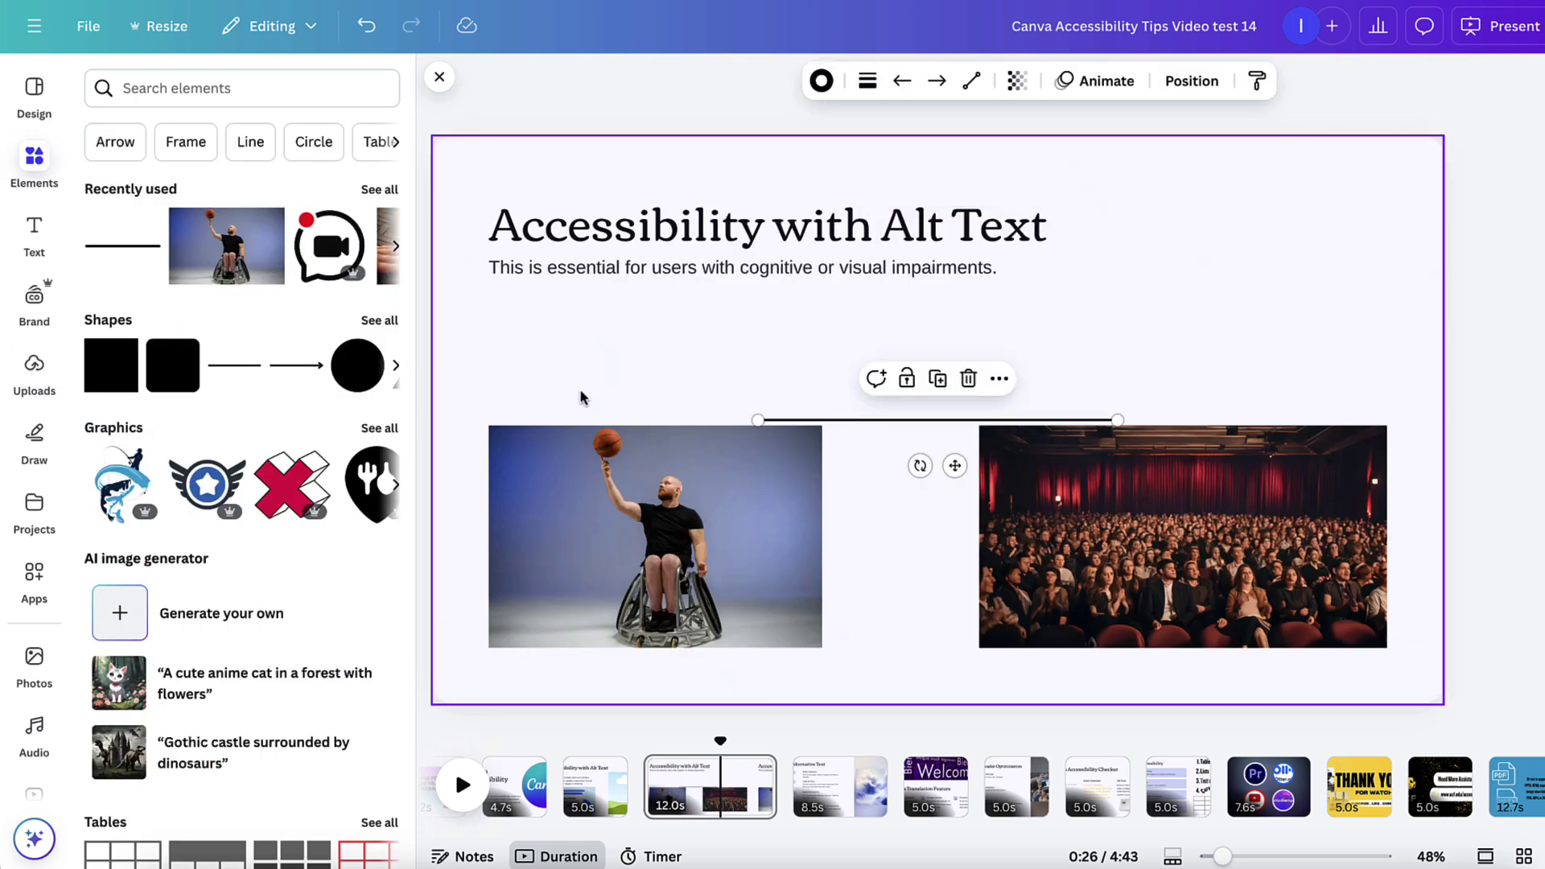
left_click(379, 428)
left_click(271, 290)
left_click(655, 327)
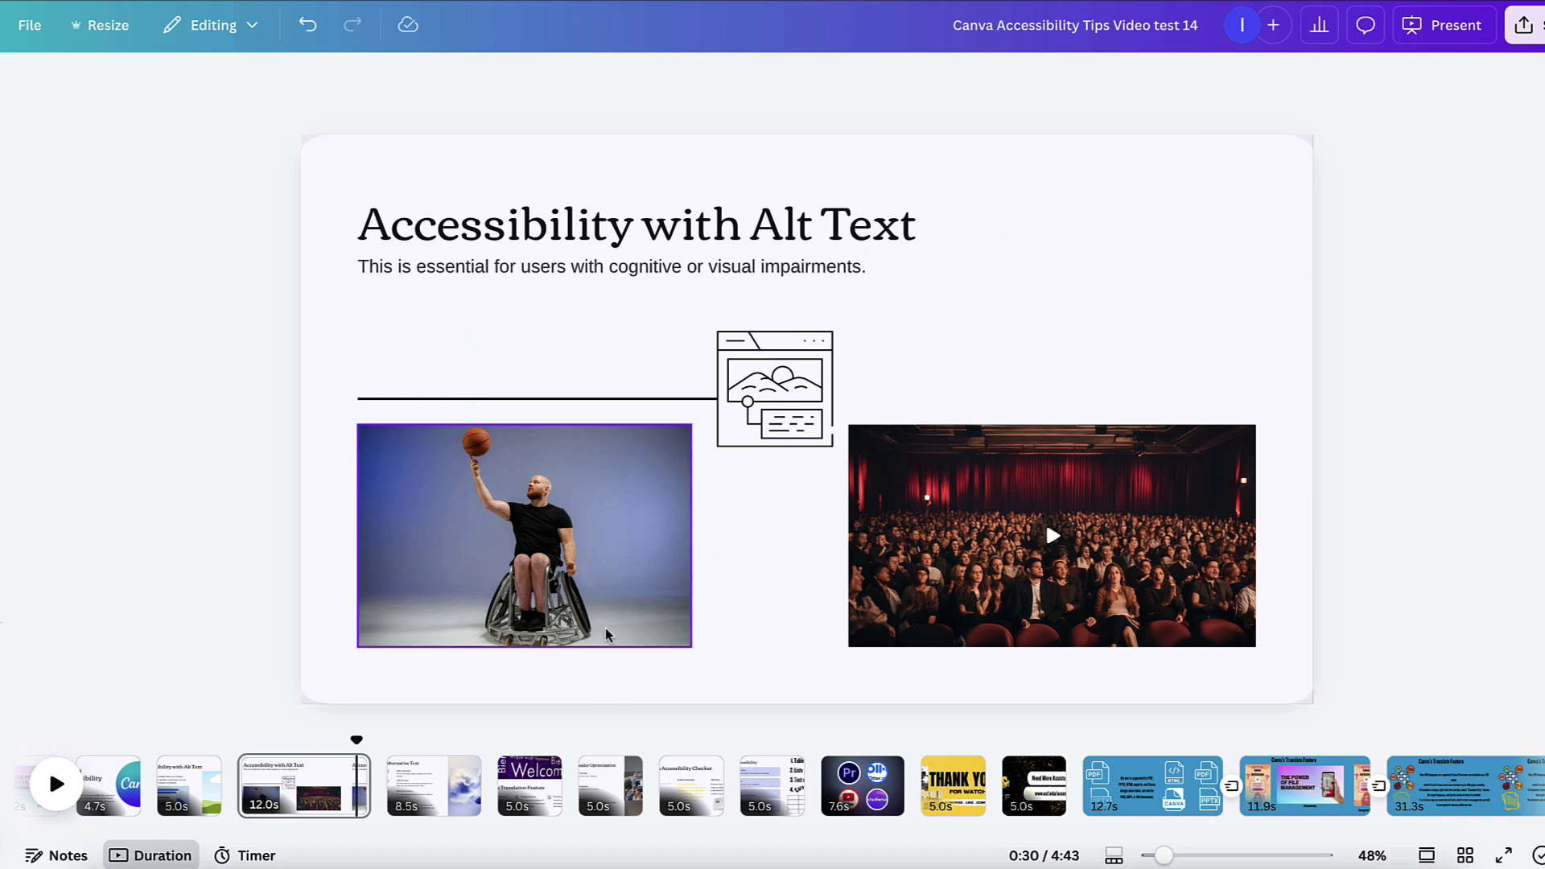
Give the wheelchair photo alt text 'A person in a wheelchair spinning a basketball on their finge'
left_click(606, 635)
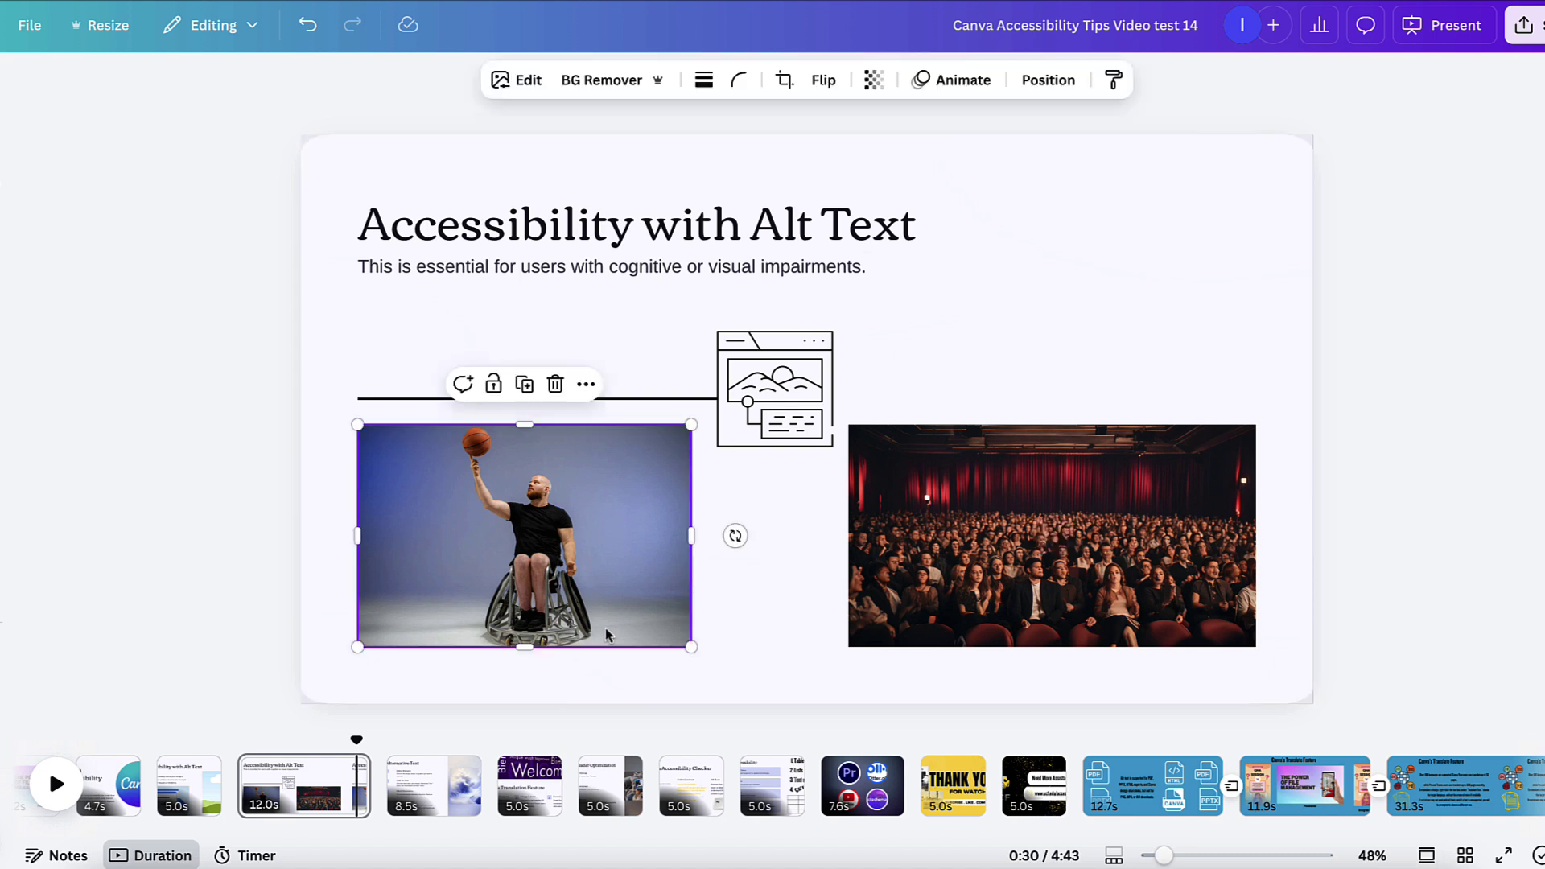
left_click(586, 385)
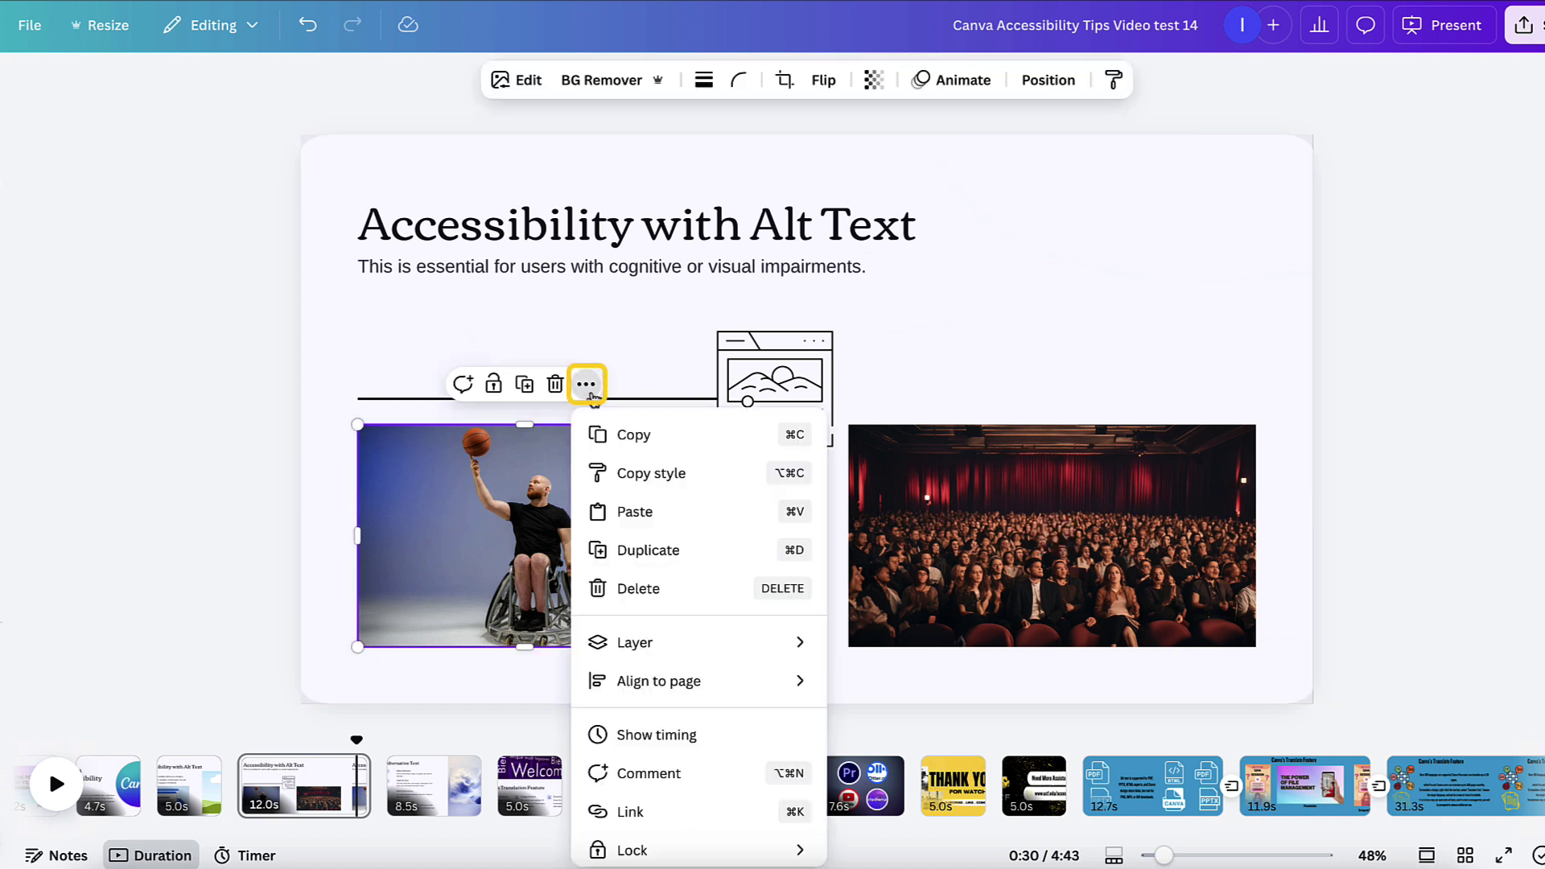
scroll(612, 538, "down", 3)
scroll(641, 542, "down", 2)
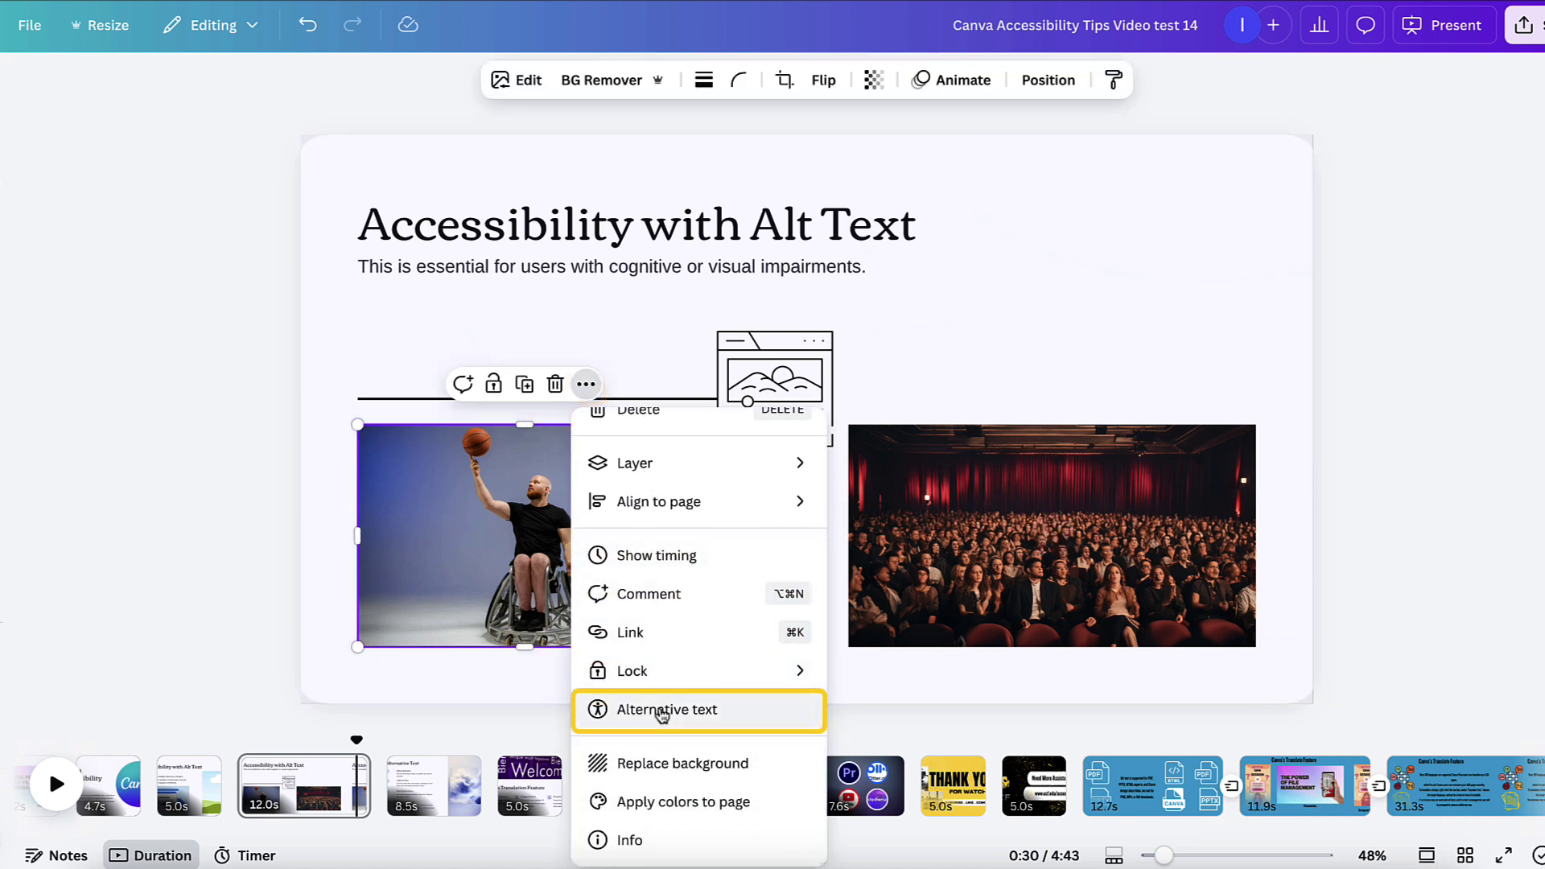
left_click(662, 709)
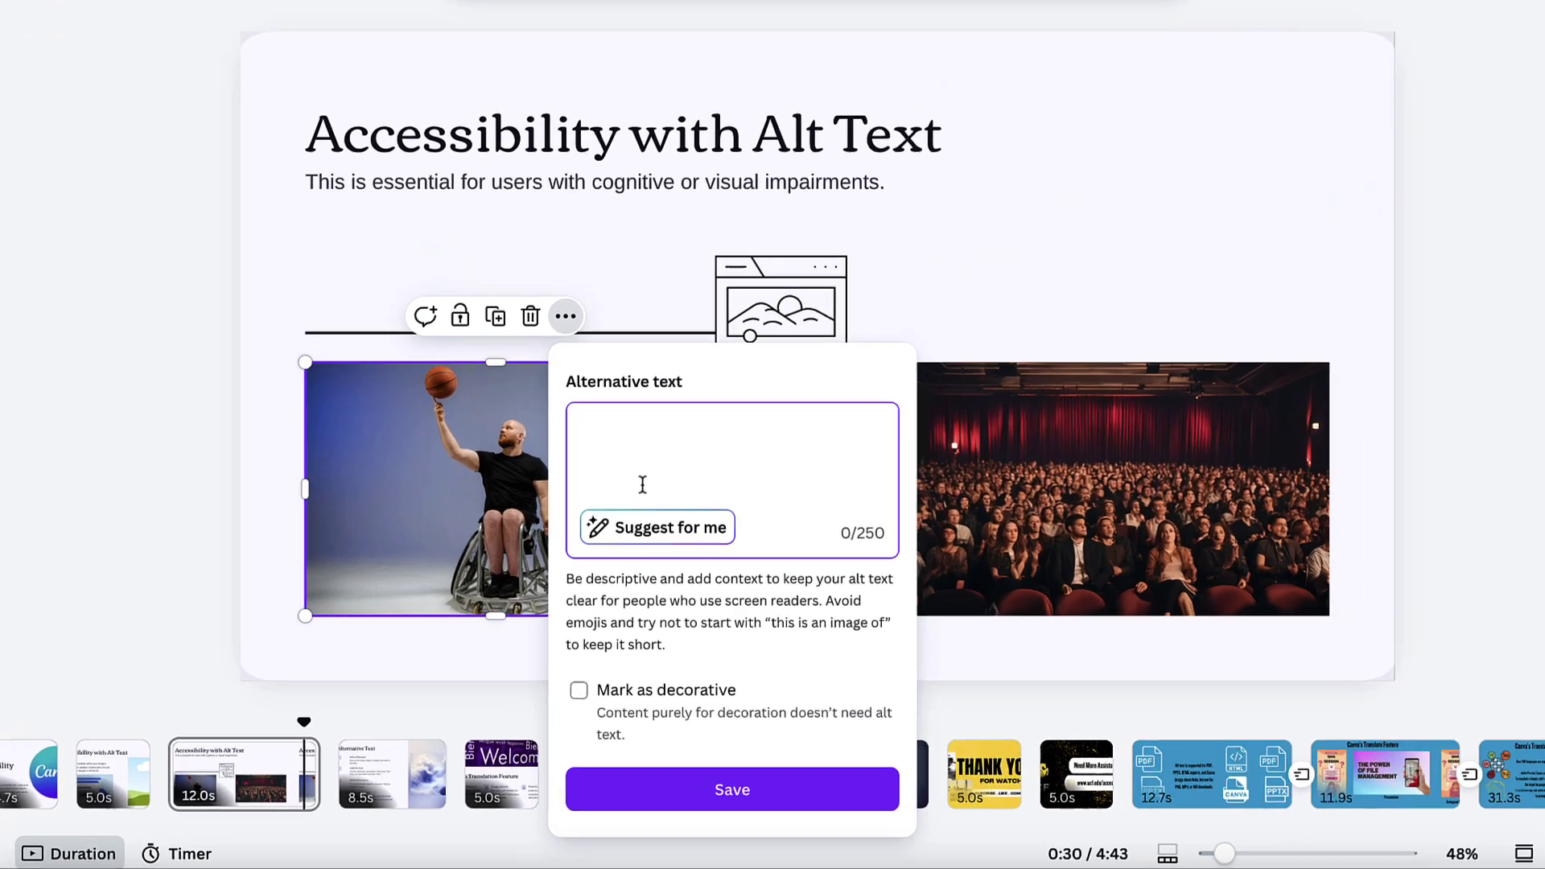
type("A pe")
type("rs")
type("on in a wheelchair spinning a basketball on their finger")
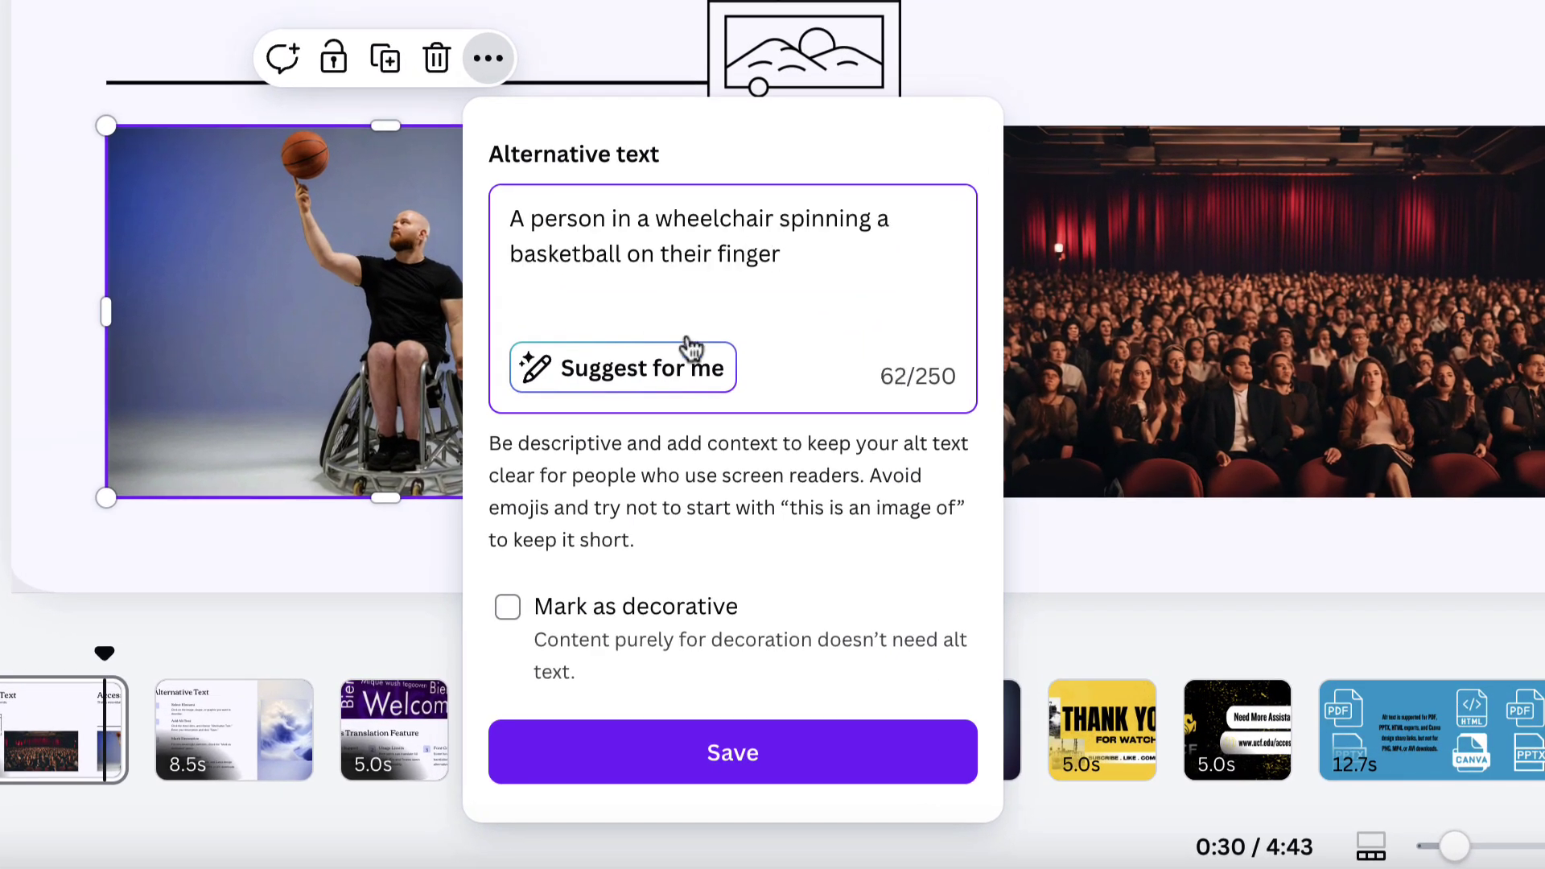
left_click(737, 752)
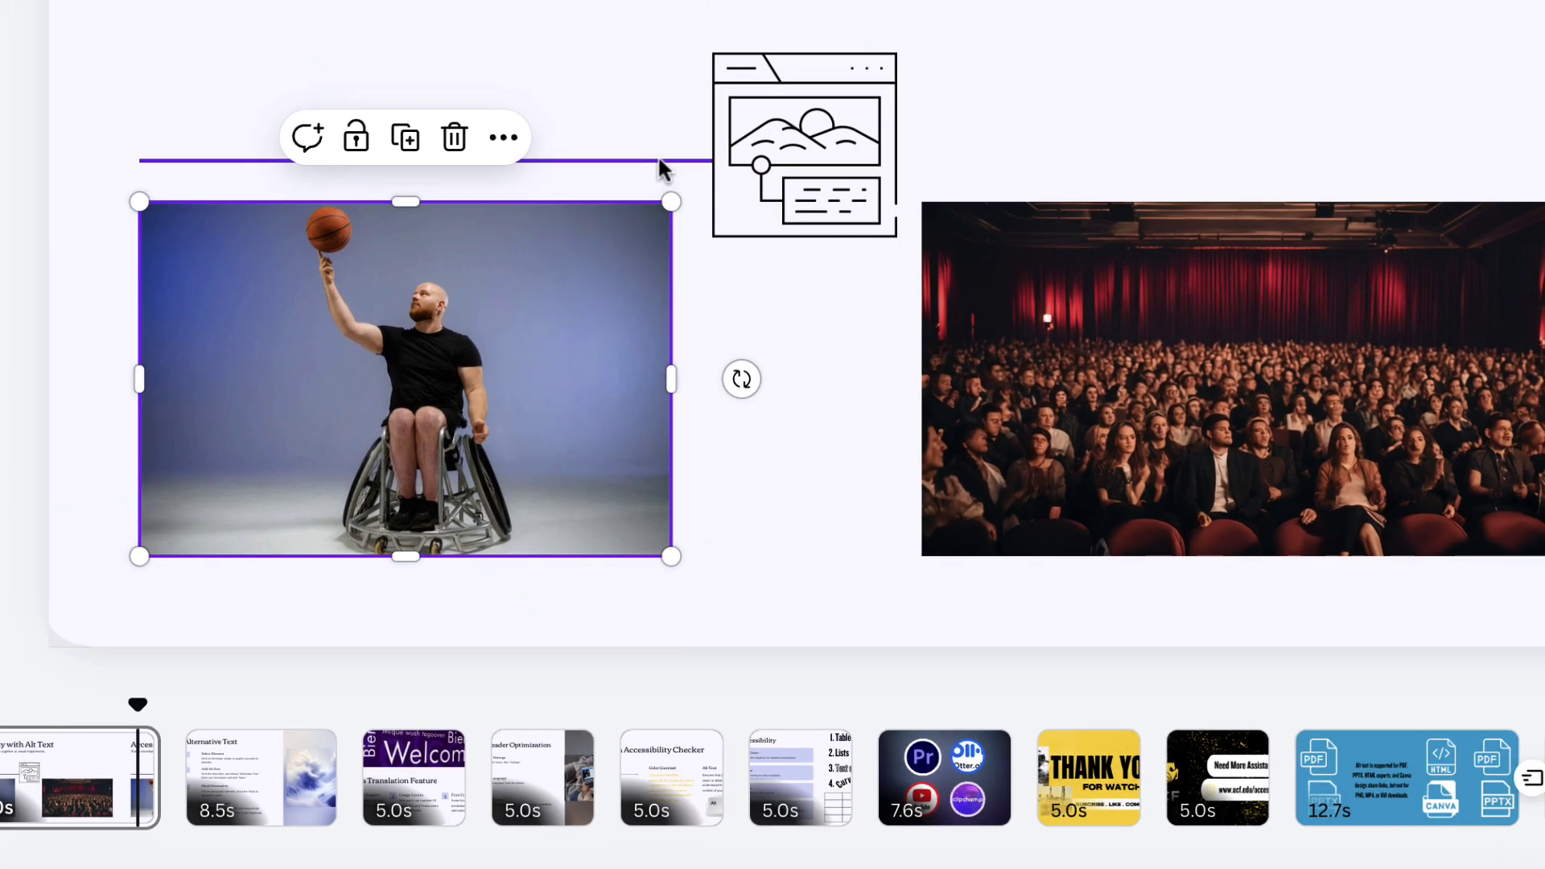
Mark the connecting line above the photo as decorative in its alt text options
left_click(659, 160)
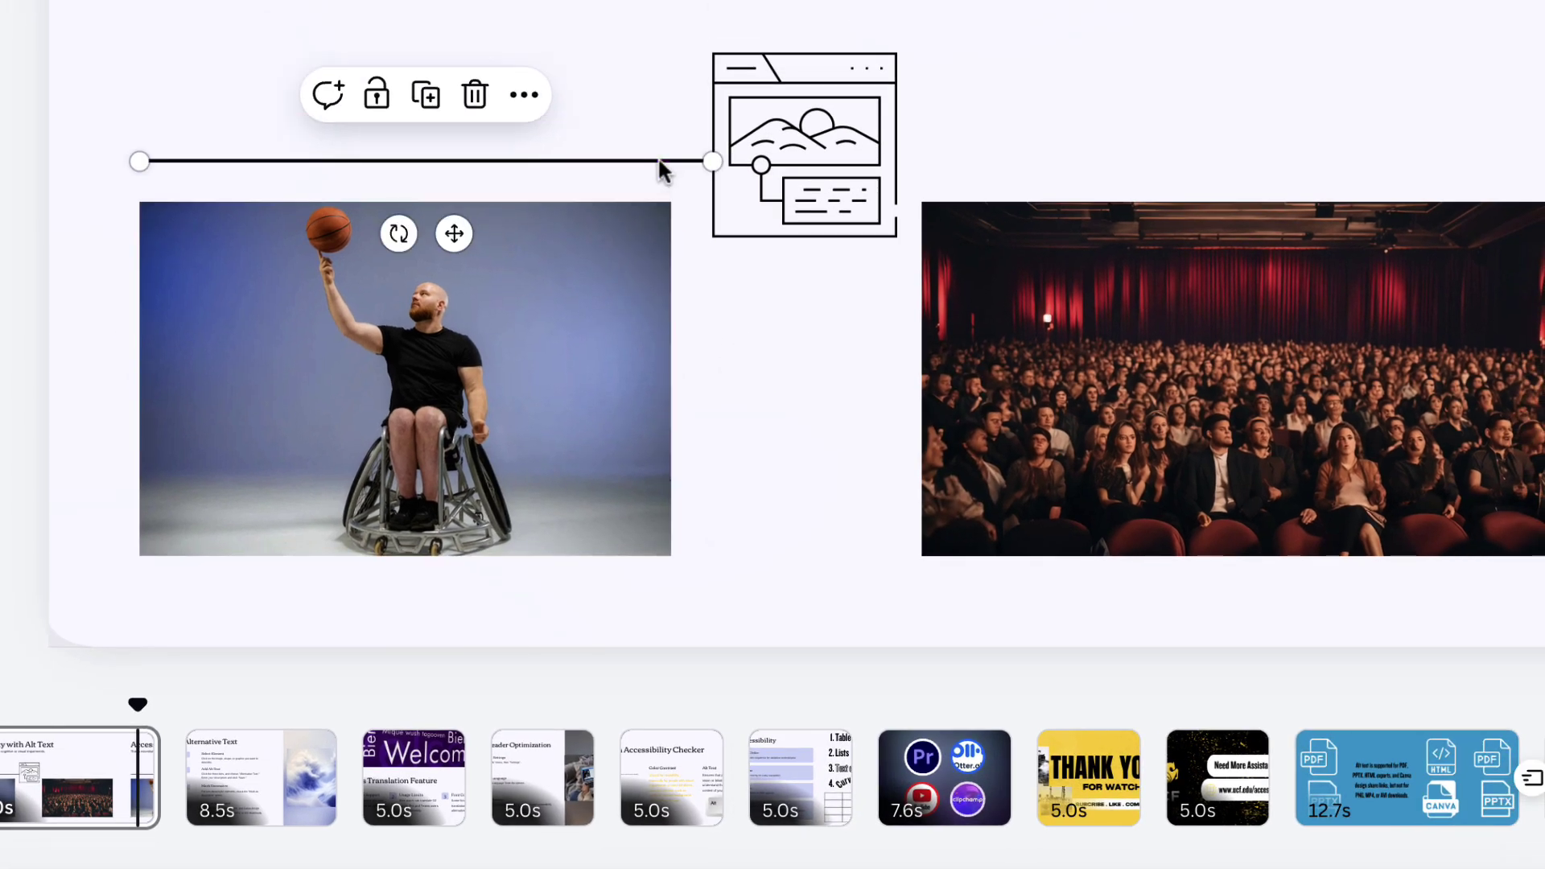
left_click(524, 95)
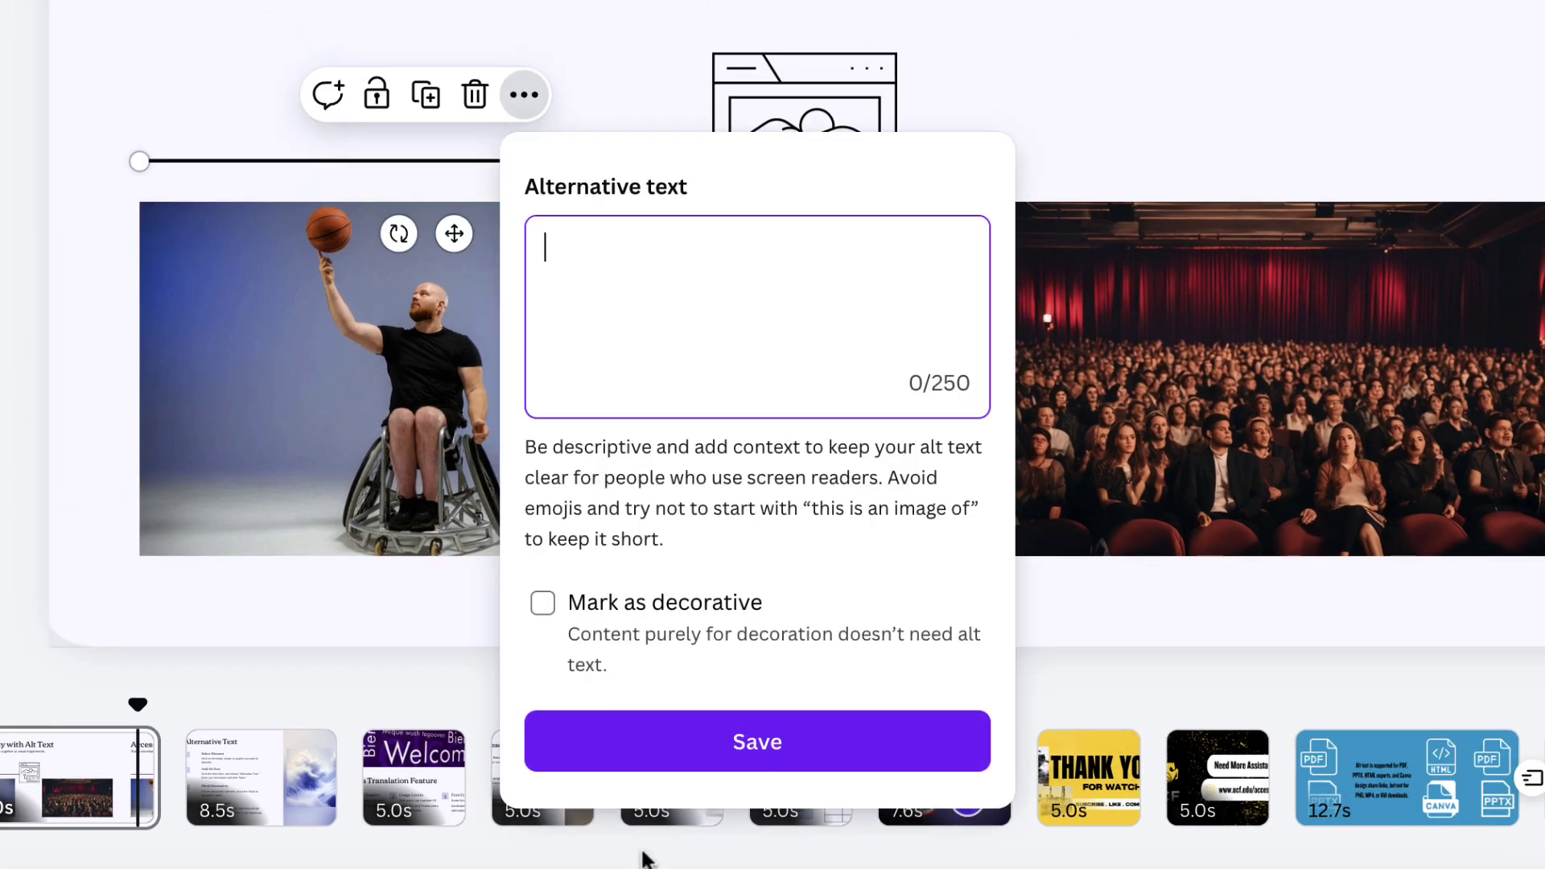
left_click(638, 641)
Save the line's decorative setting and review the presentation's download file types
left_click(706, 741)
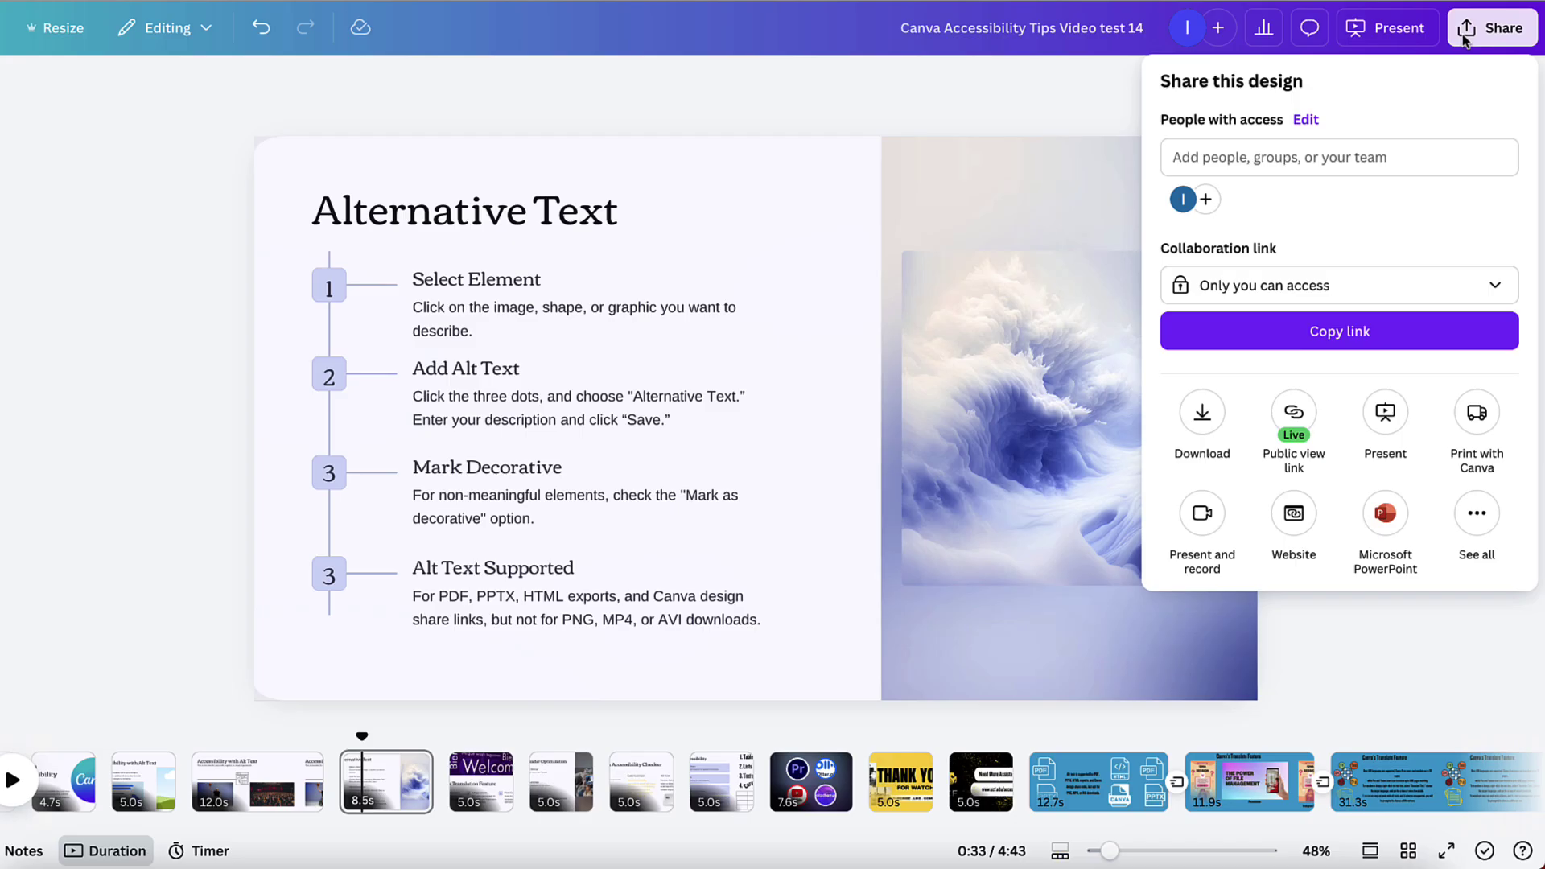
left_click(1203, 413)
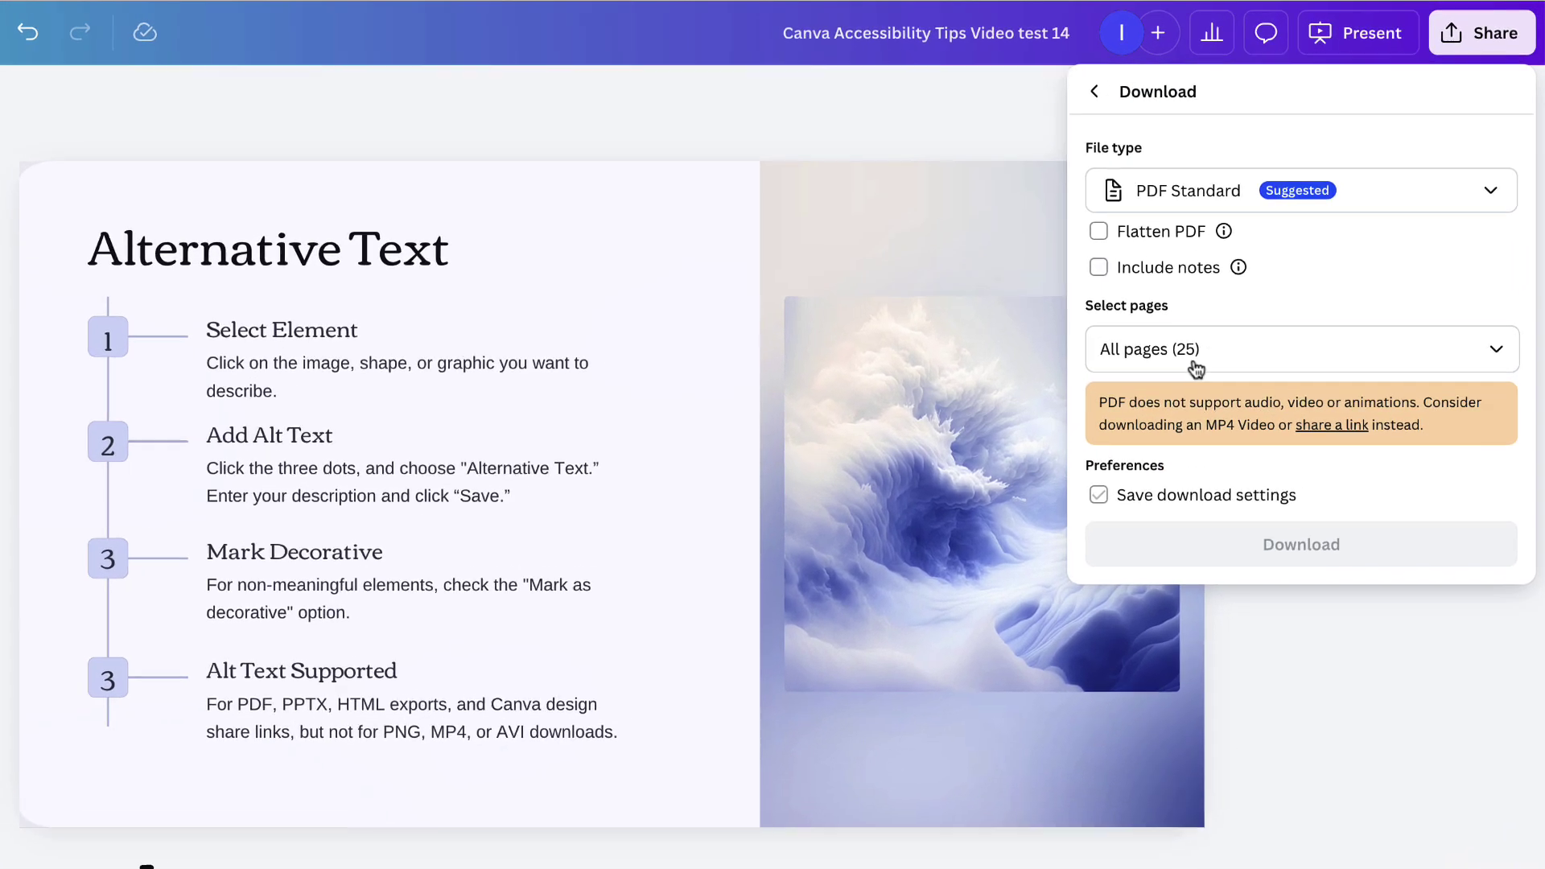
left_click(1291, 164)
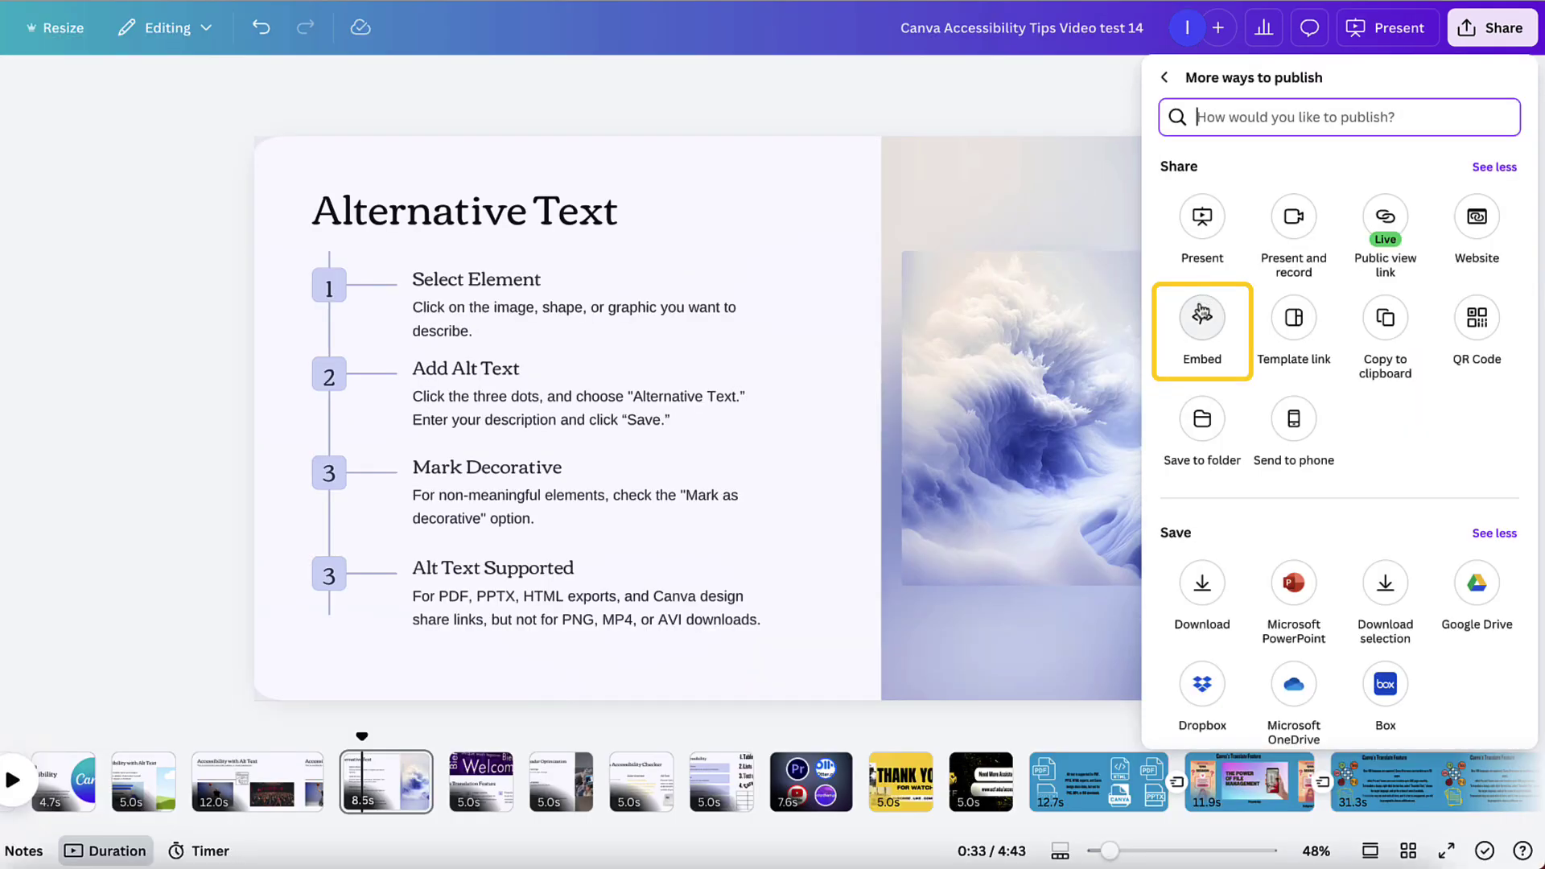
Generate the embed code, then copy the presentation's public view link
left_click(1201, 314)
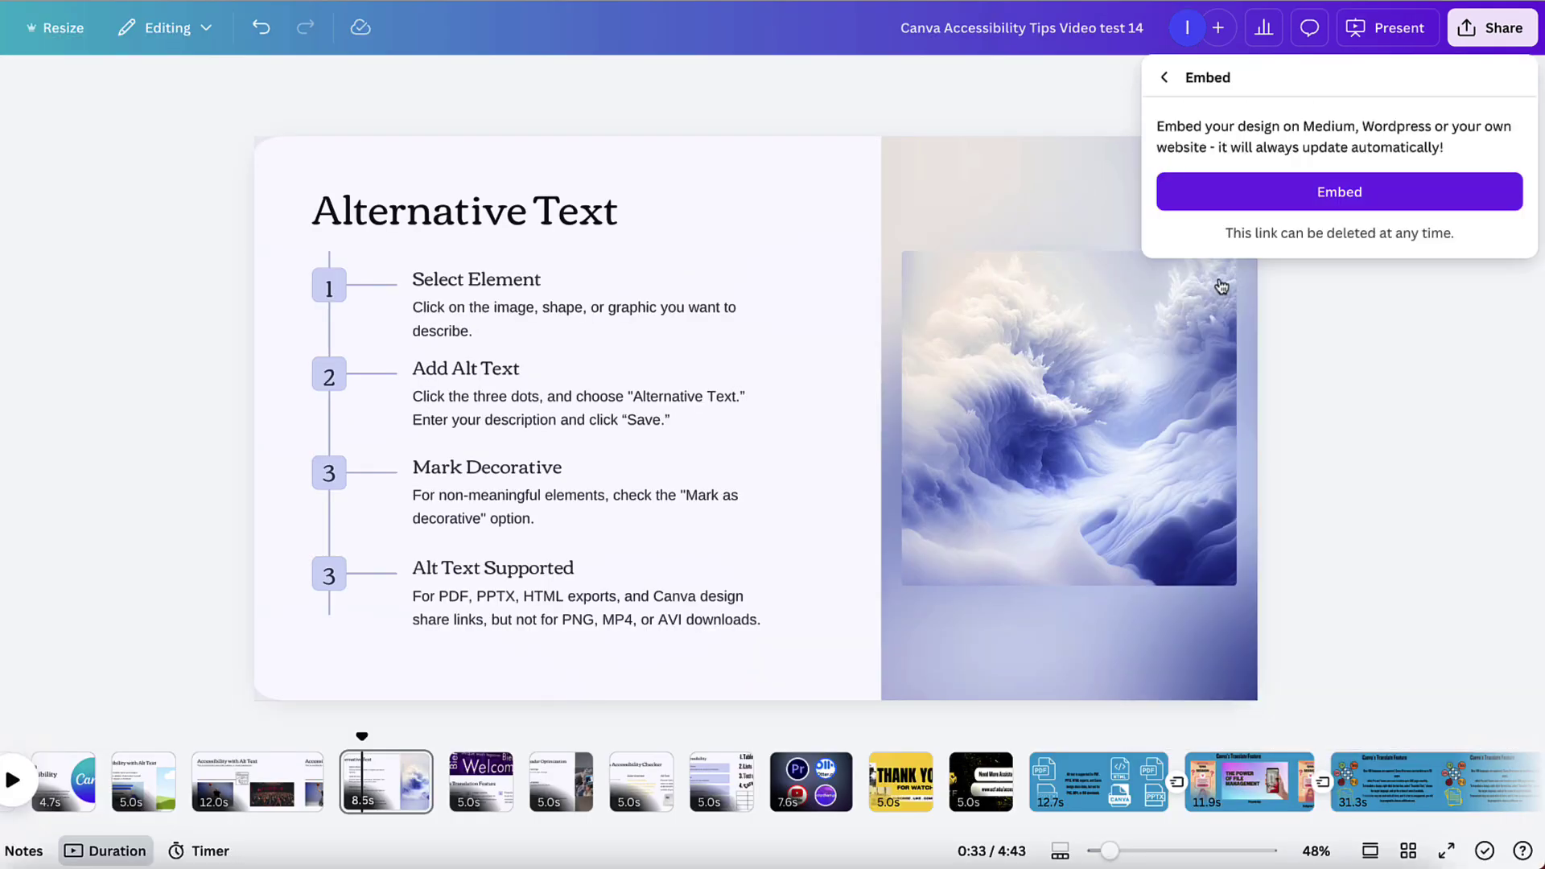
left_click(1289, 196)
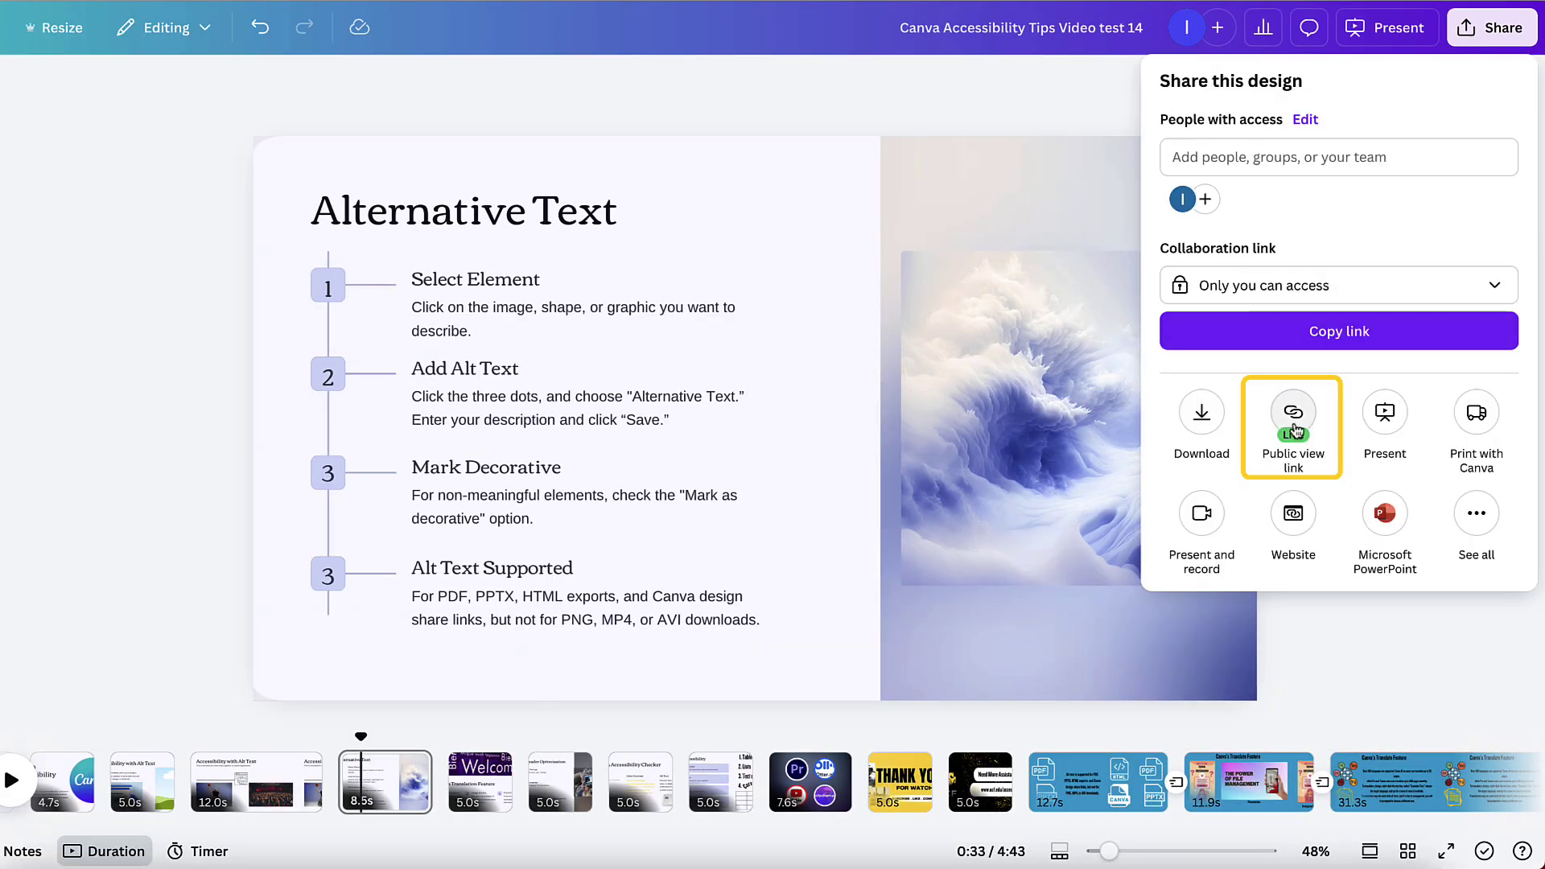
left_click(1294, 414)
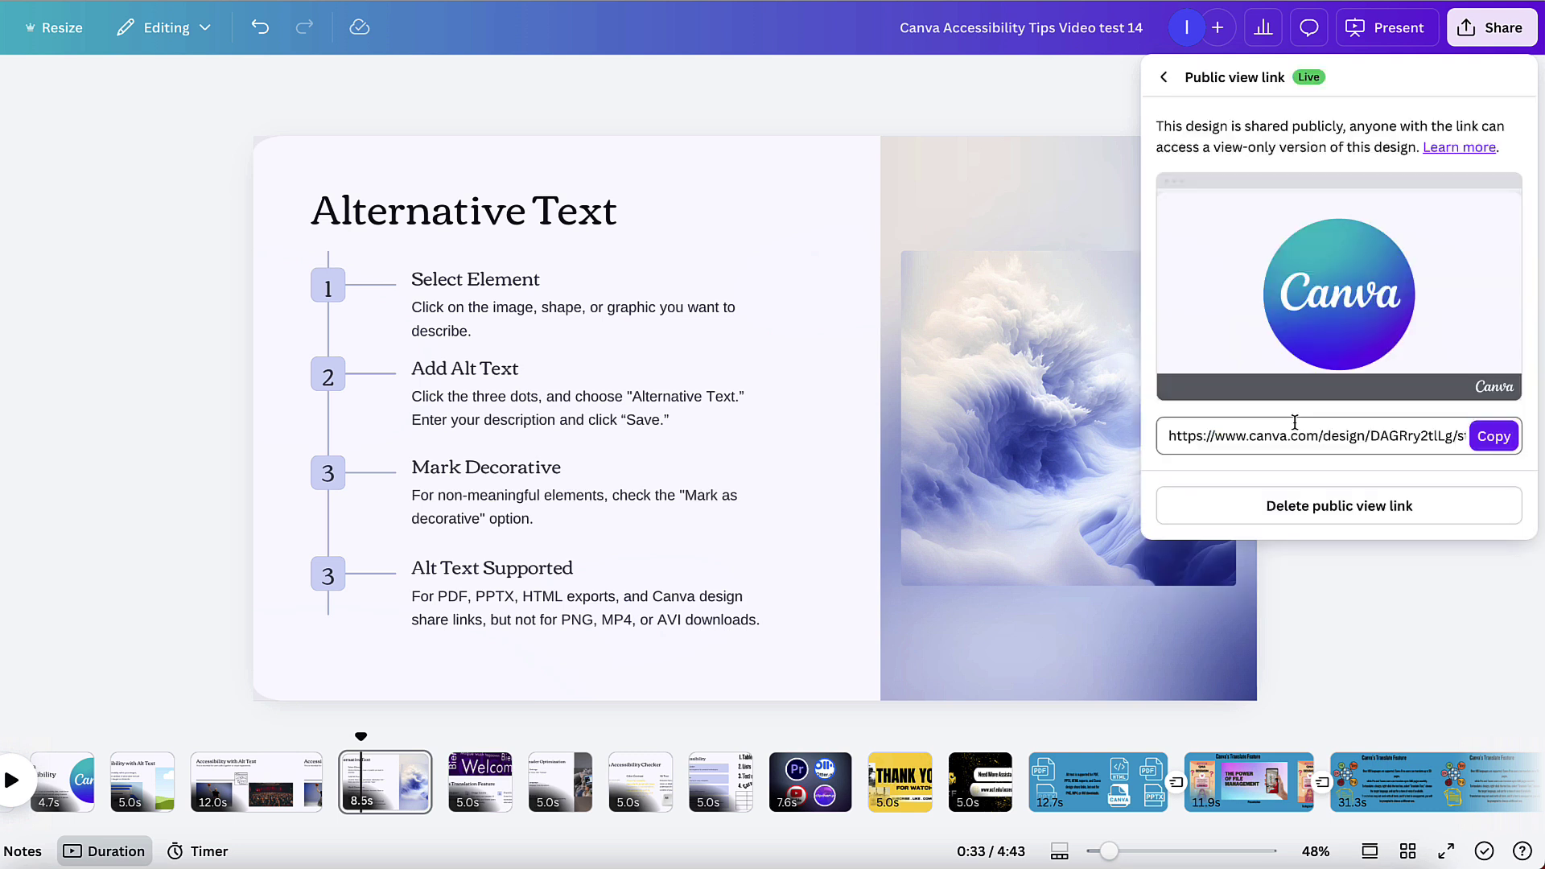
left_click(1491, 439)
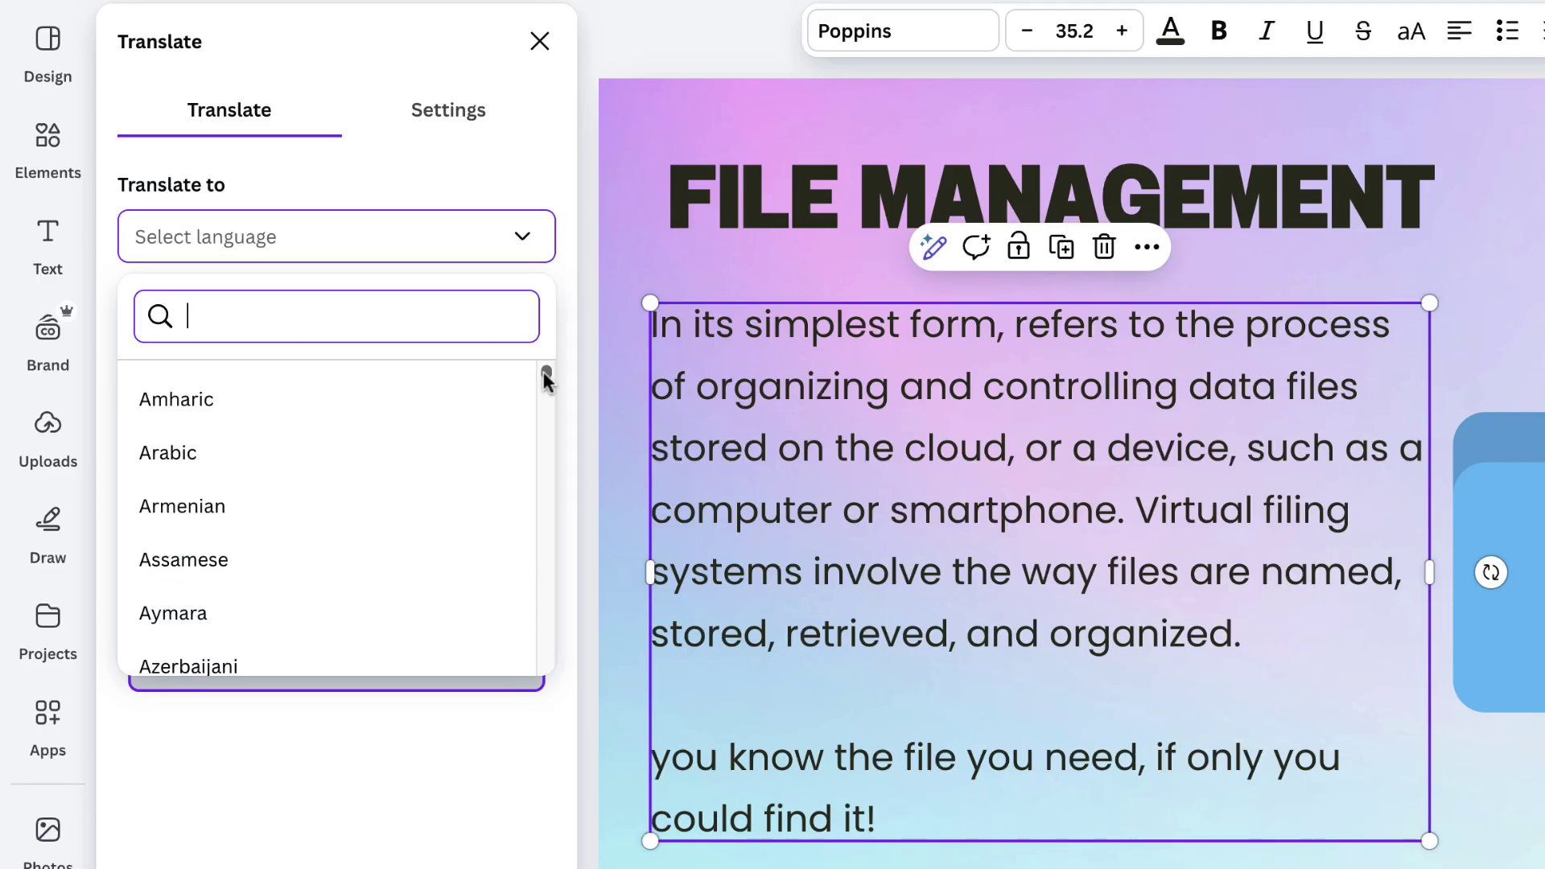
Return to slide 7, Canva's Translation Feature, of the Accessibility Tips presentation
left_click_drag(541, 376, 547, 646)
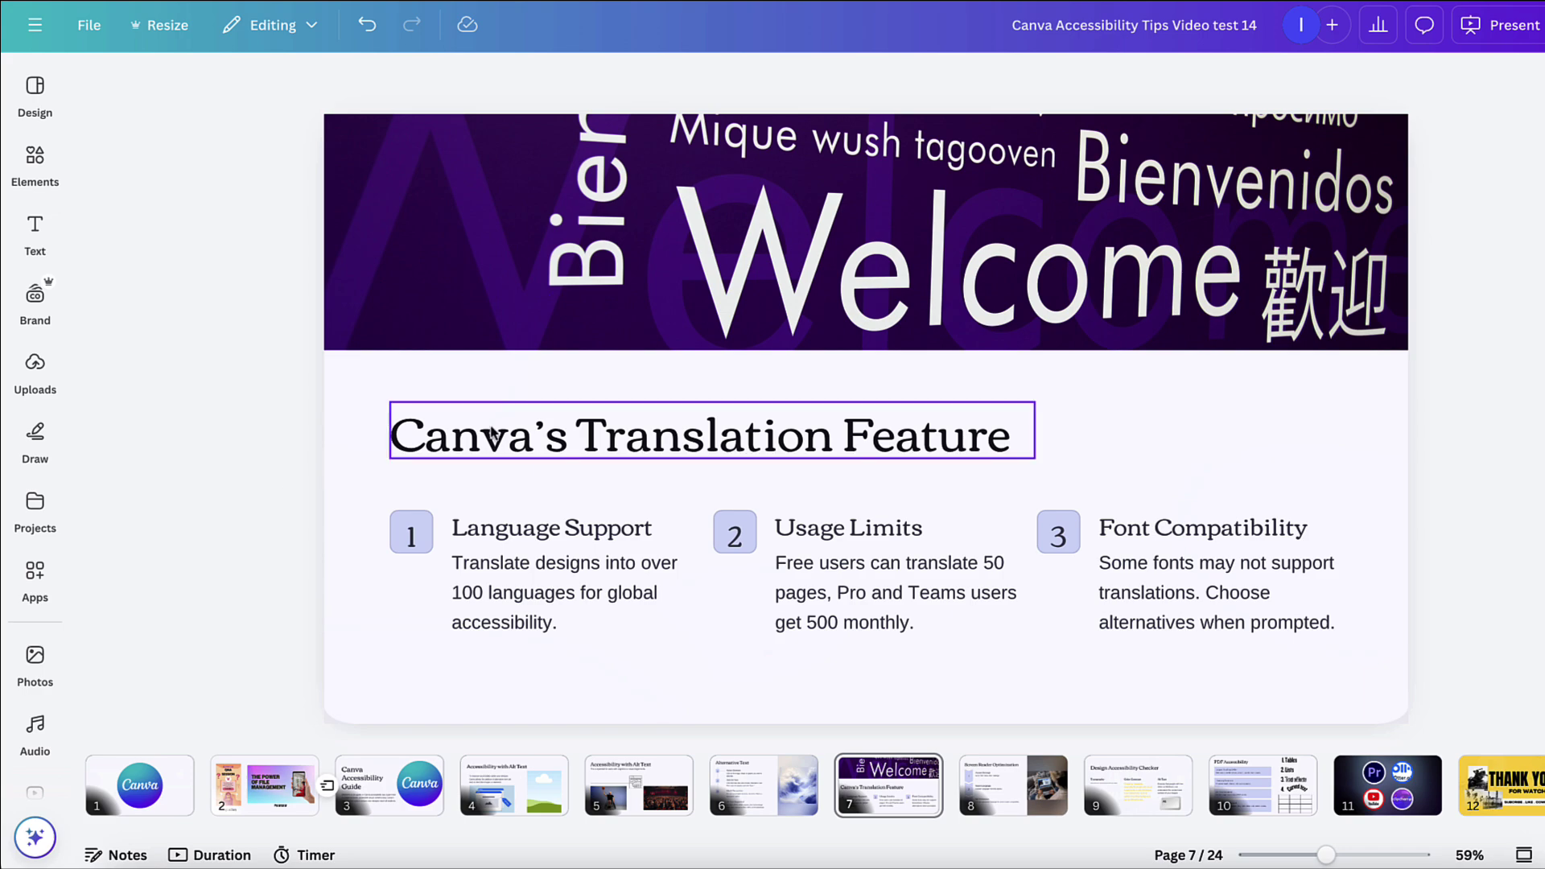
Set the 'Canva's Translation Feature' title to translate into Spanish with a Professional tone
left_click(494, 437)
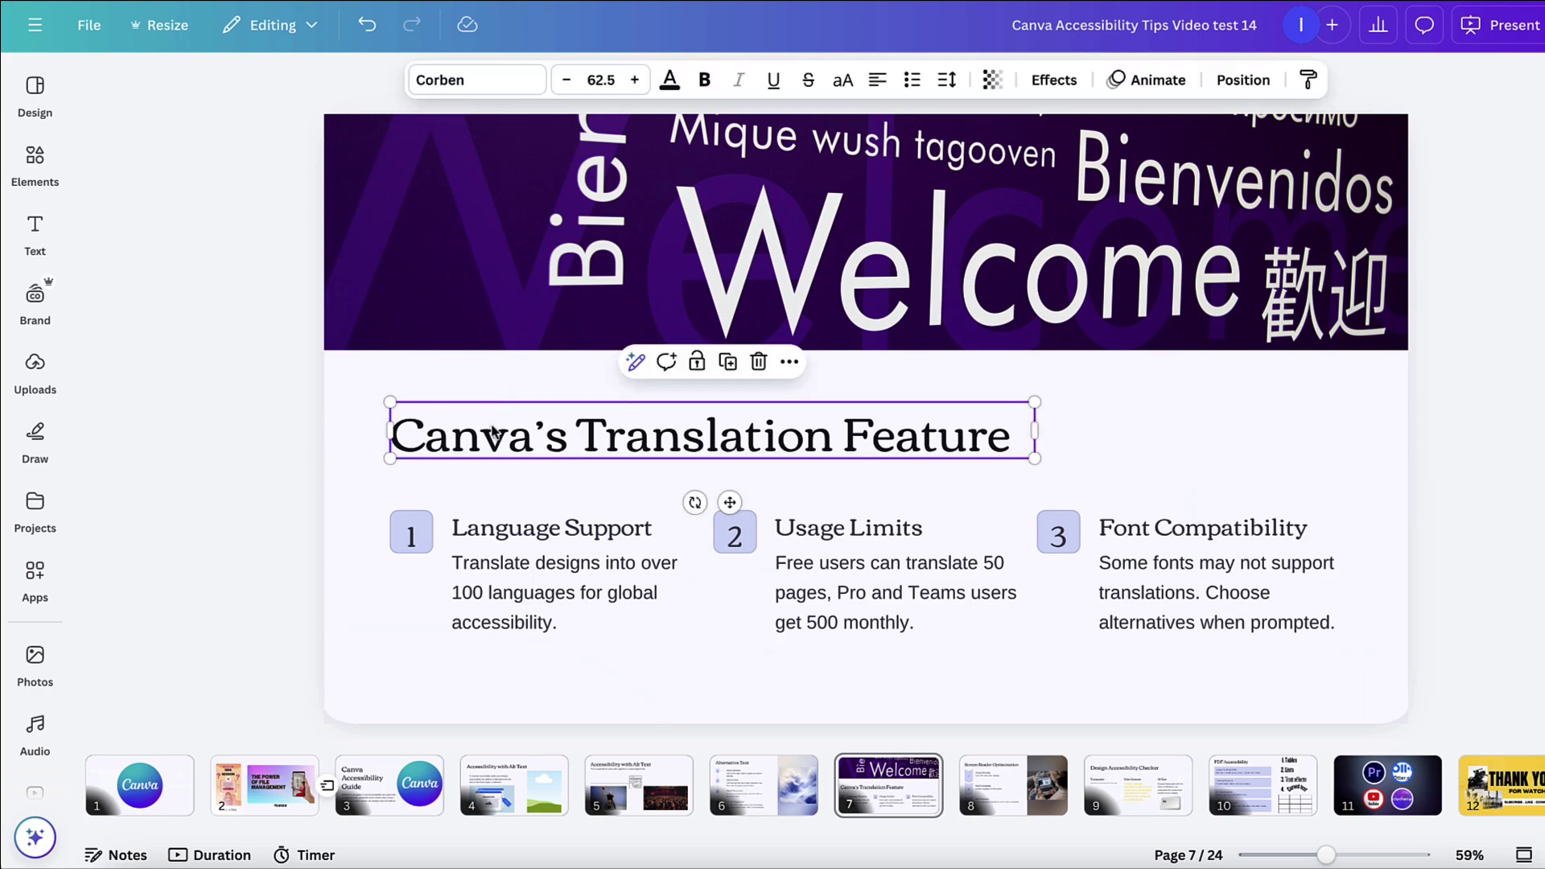
left_click(780, 367)
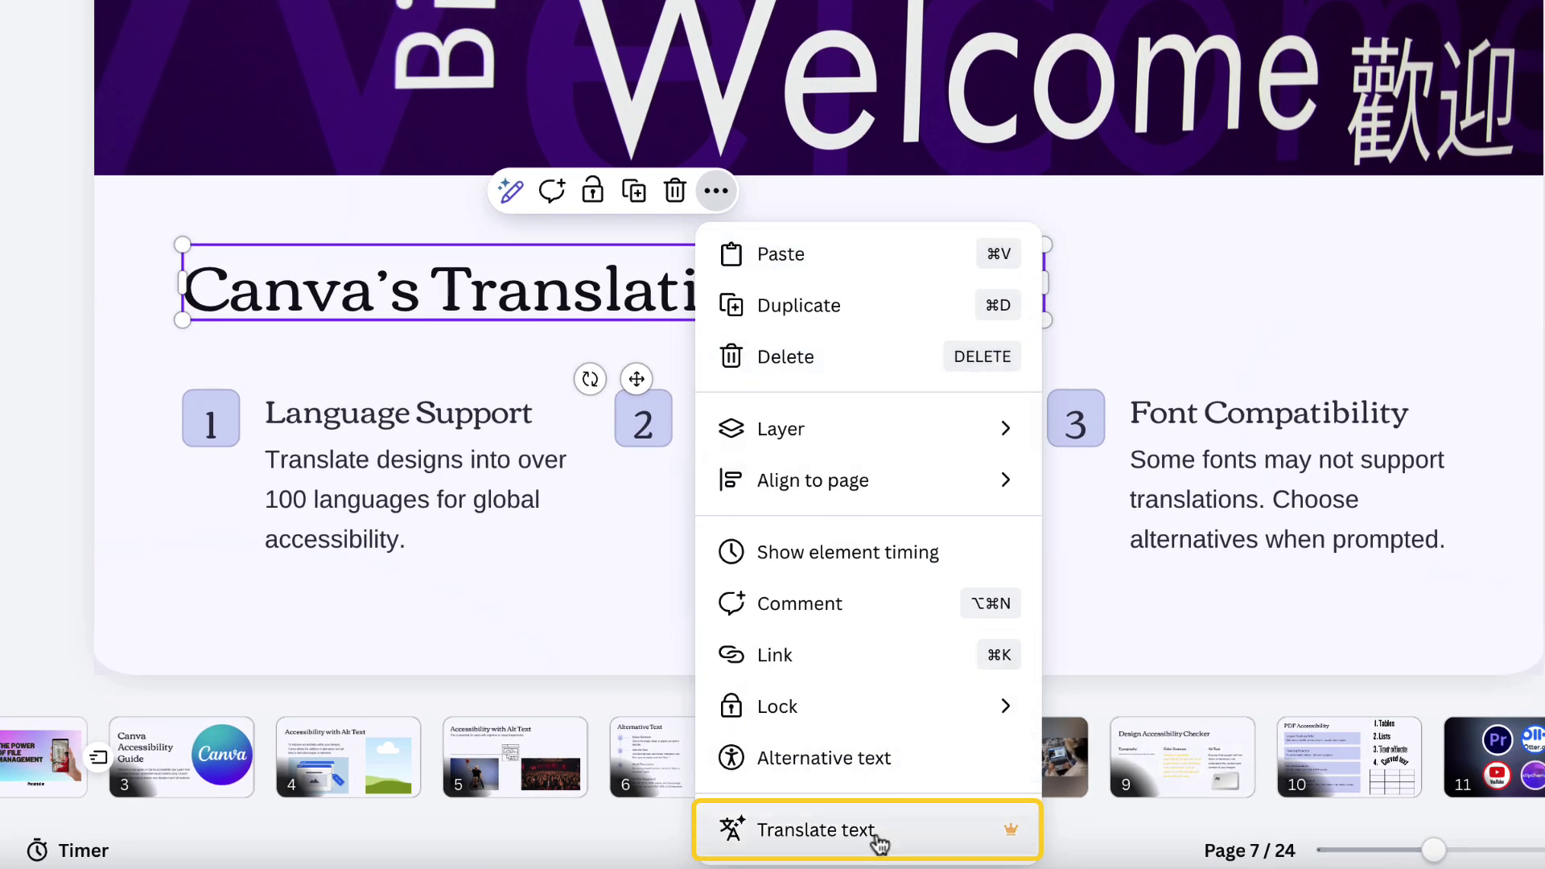
left_click(880, 837)
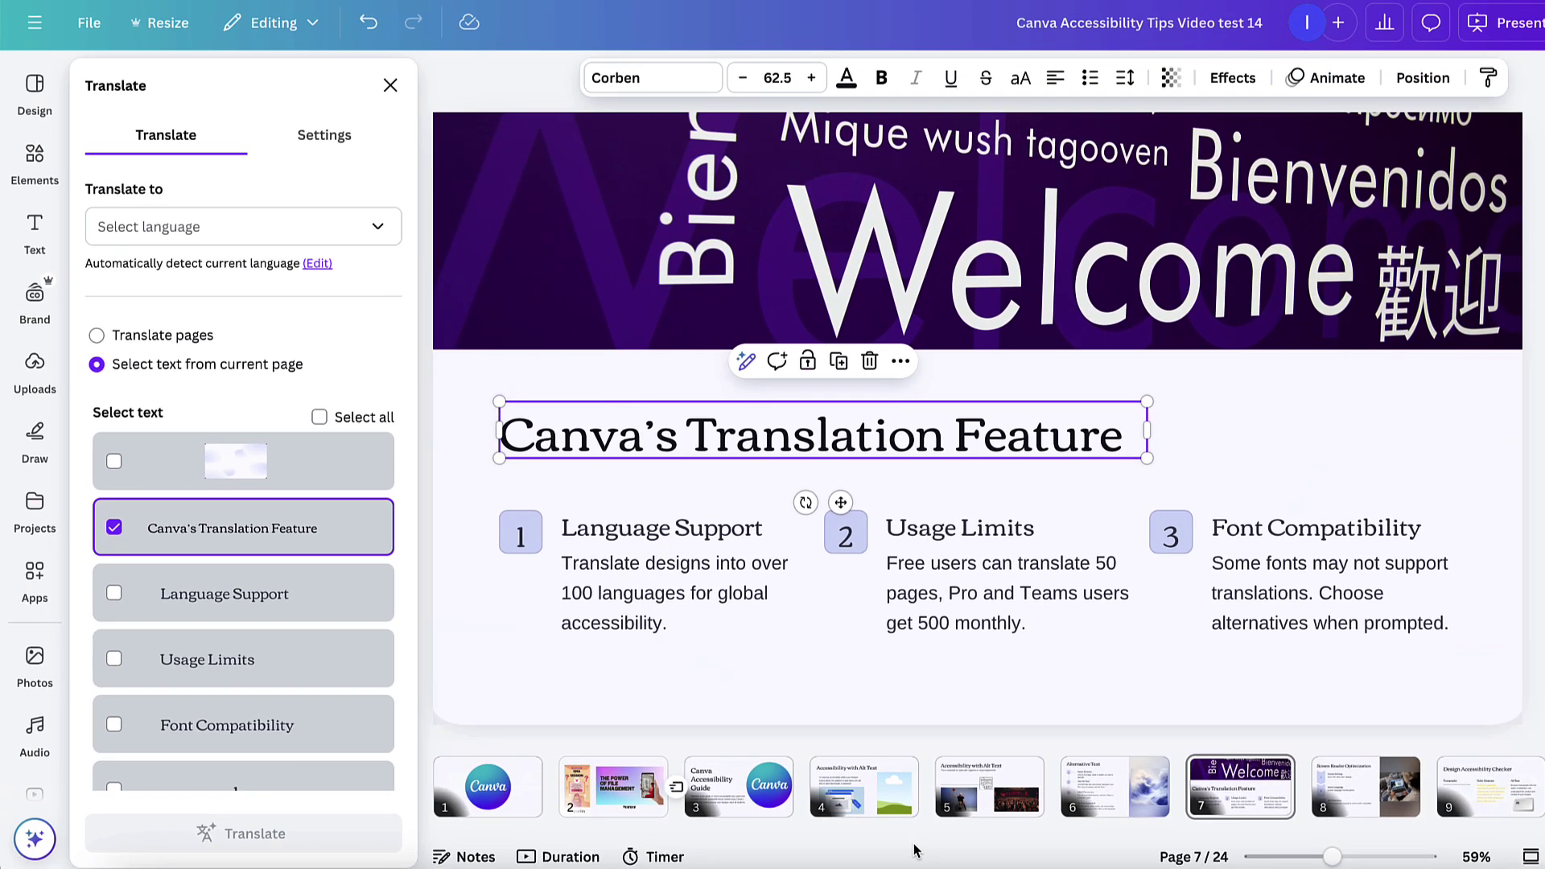
left_click(357, 241)
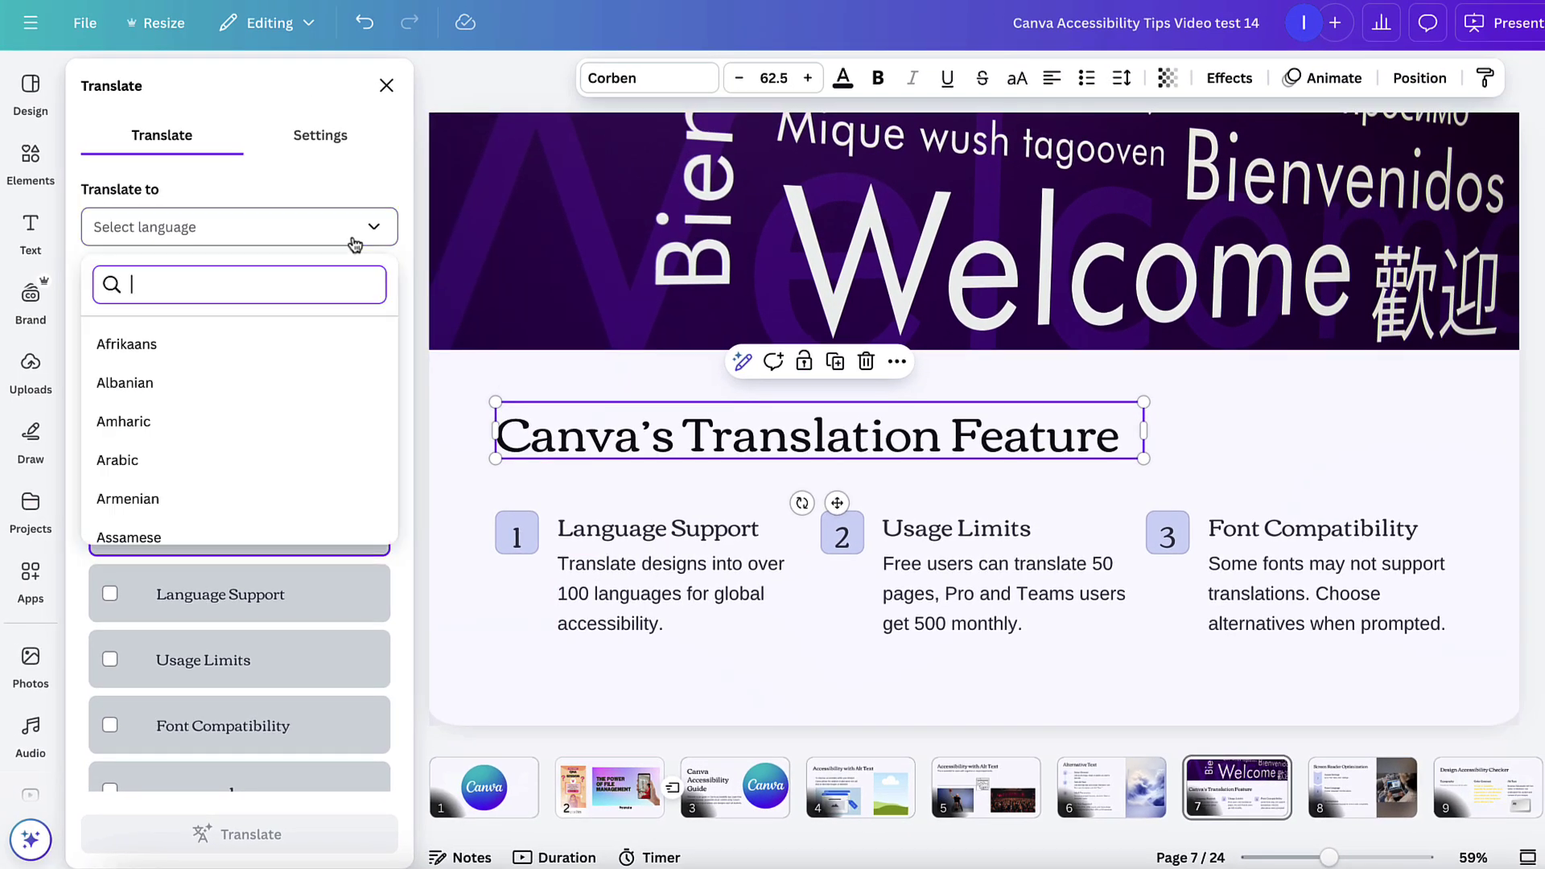
type("sp")
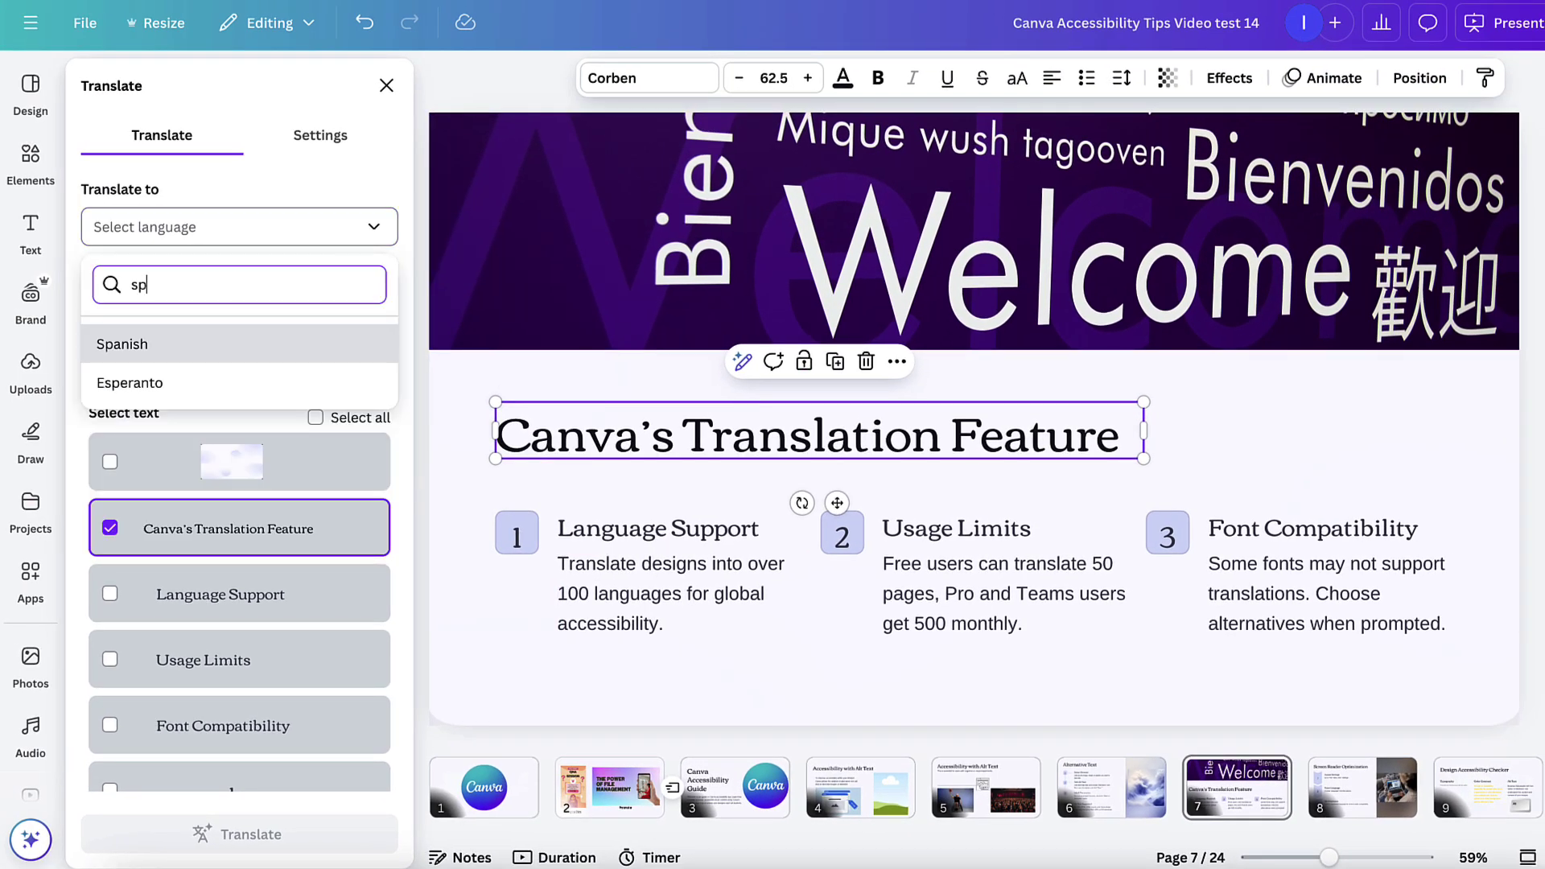
left_click(279, 342)
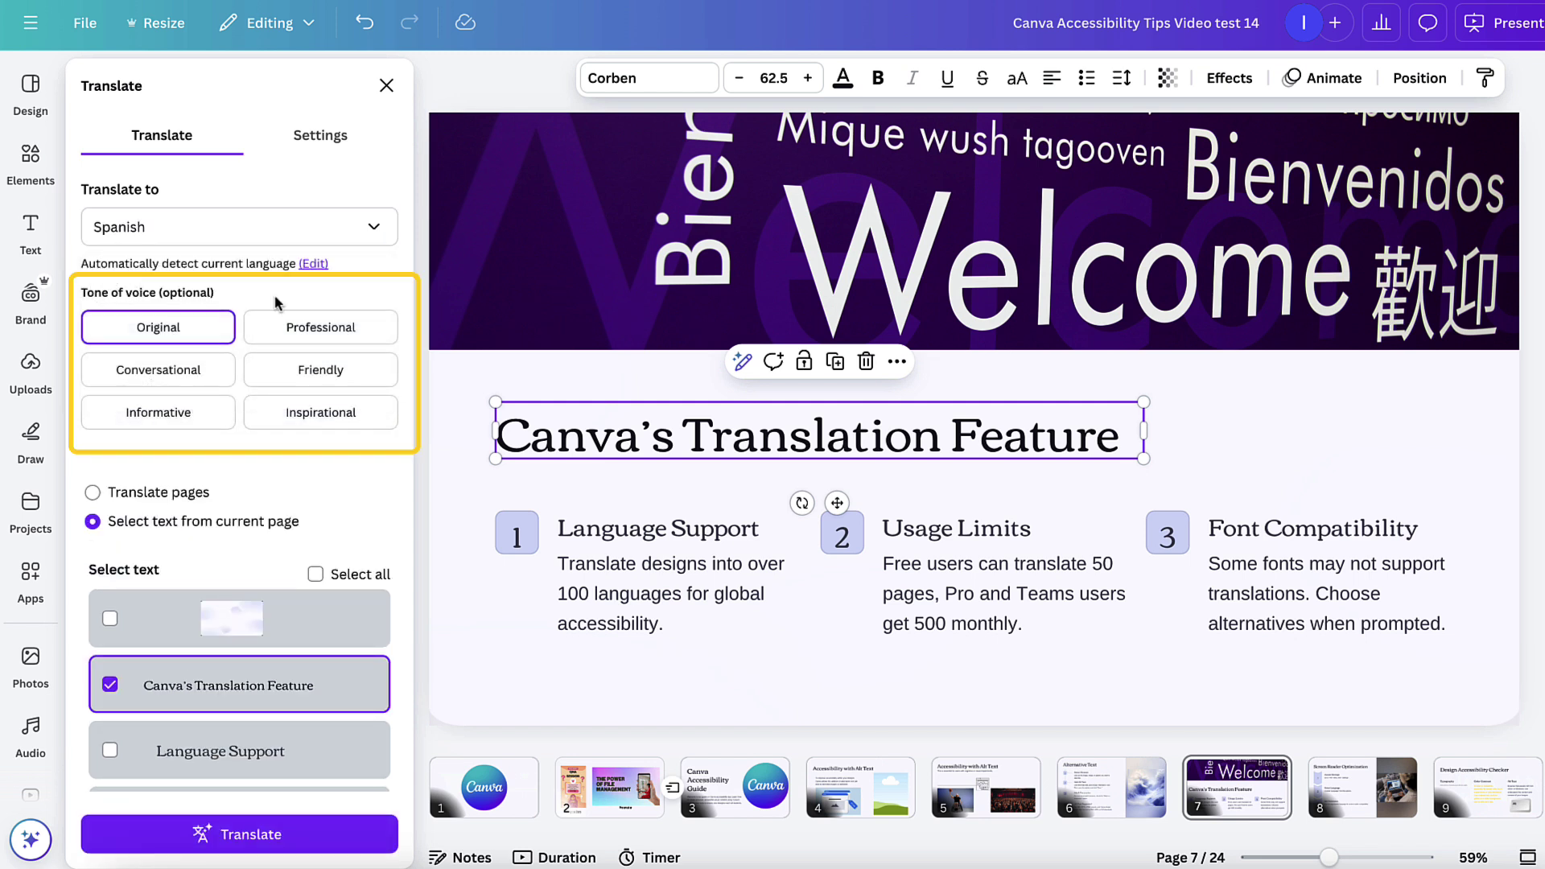
left_click(292, 335)
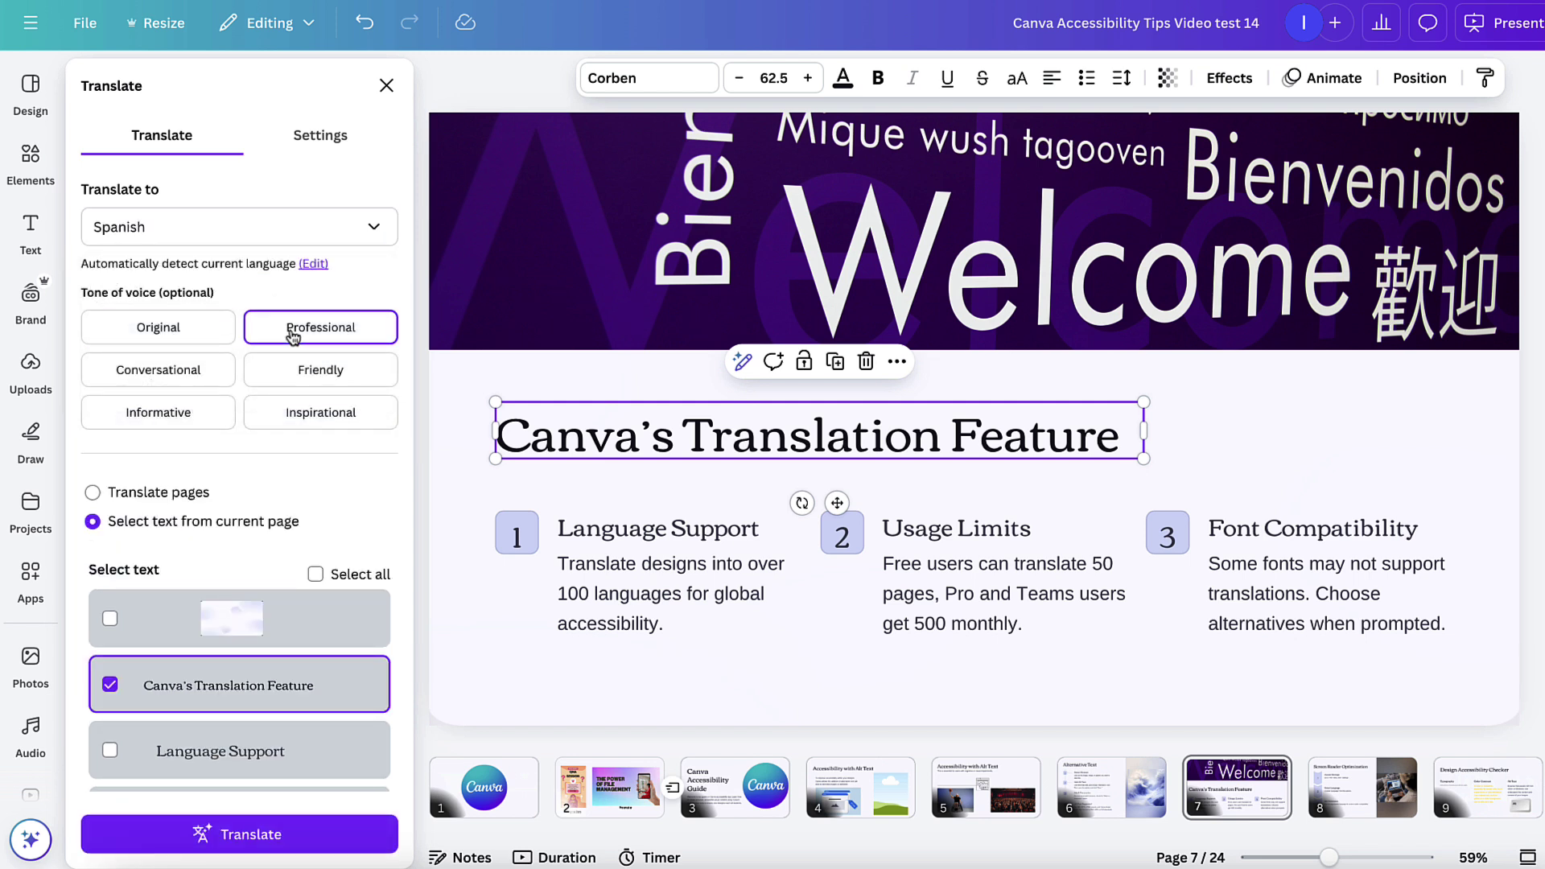
Run the Spanish translation, adding Spanish copies of the Translation Feature slide
left_click(246, 845)
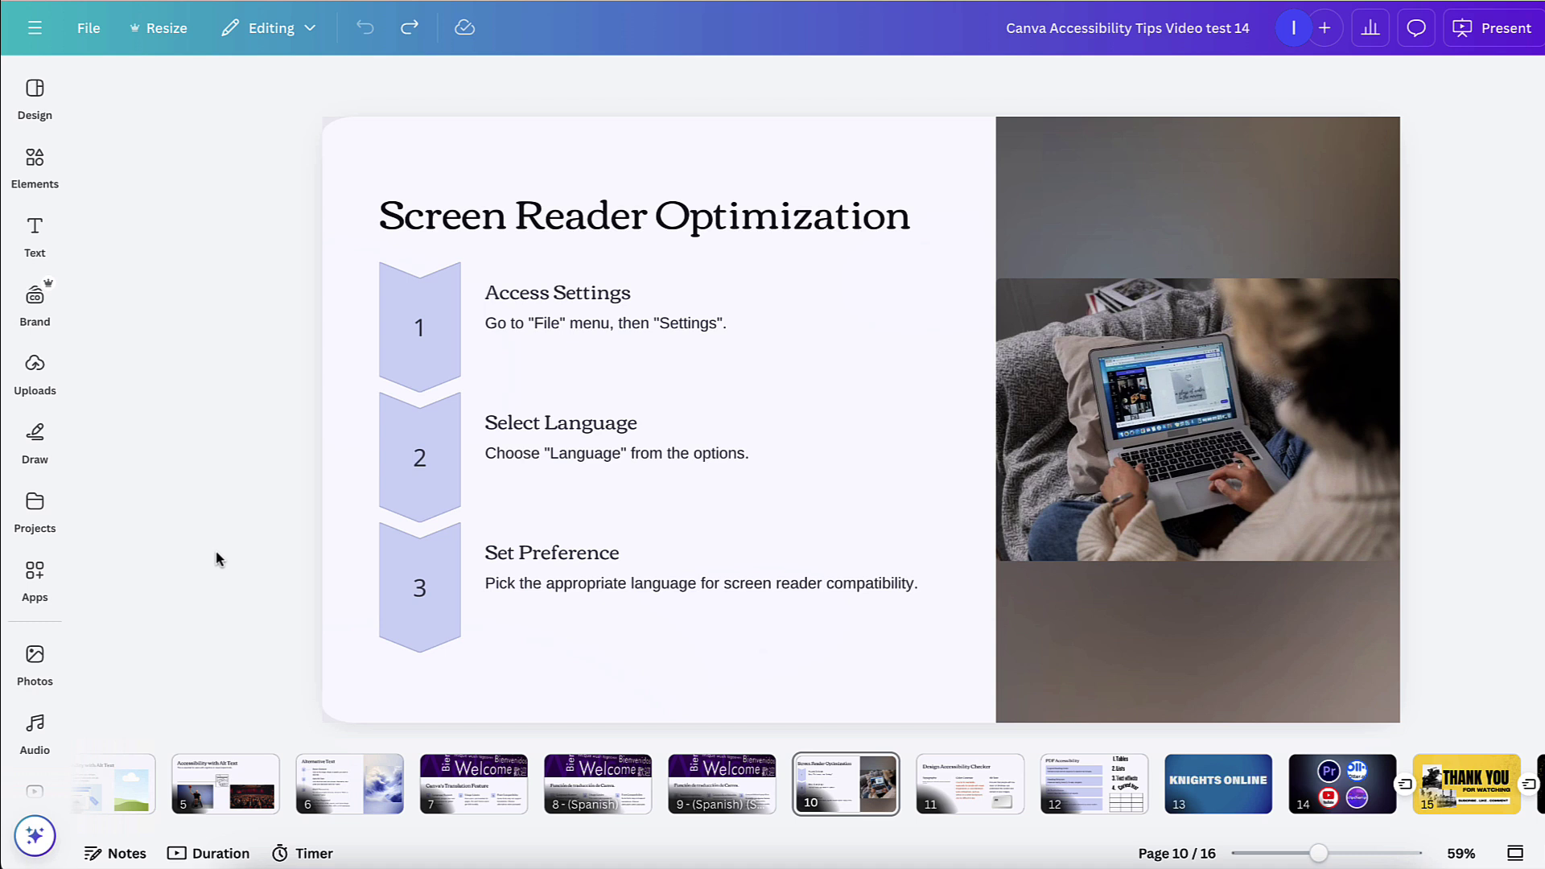
Change the design language to Afaan Oromoo under File > Settings > Language
left_click(107, 41)
left_click(150, 266)
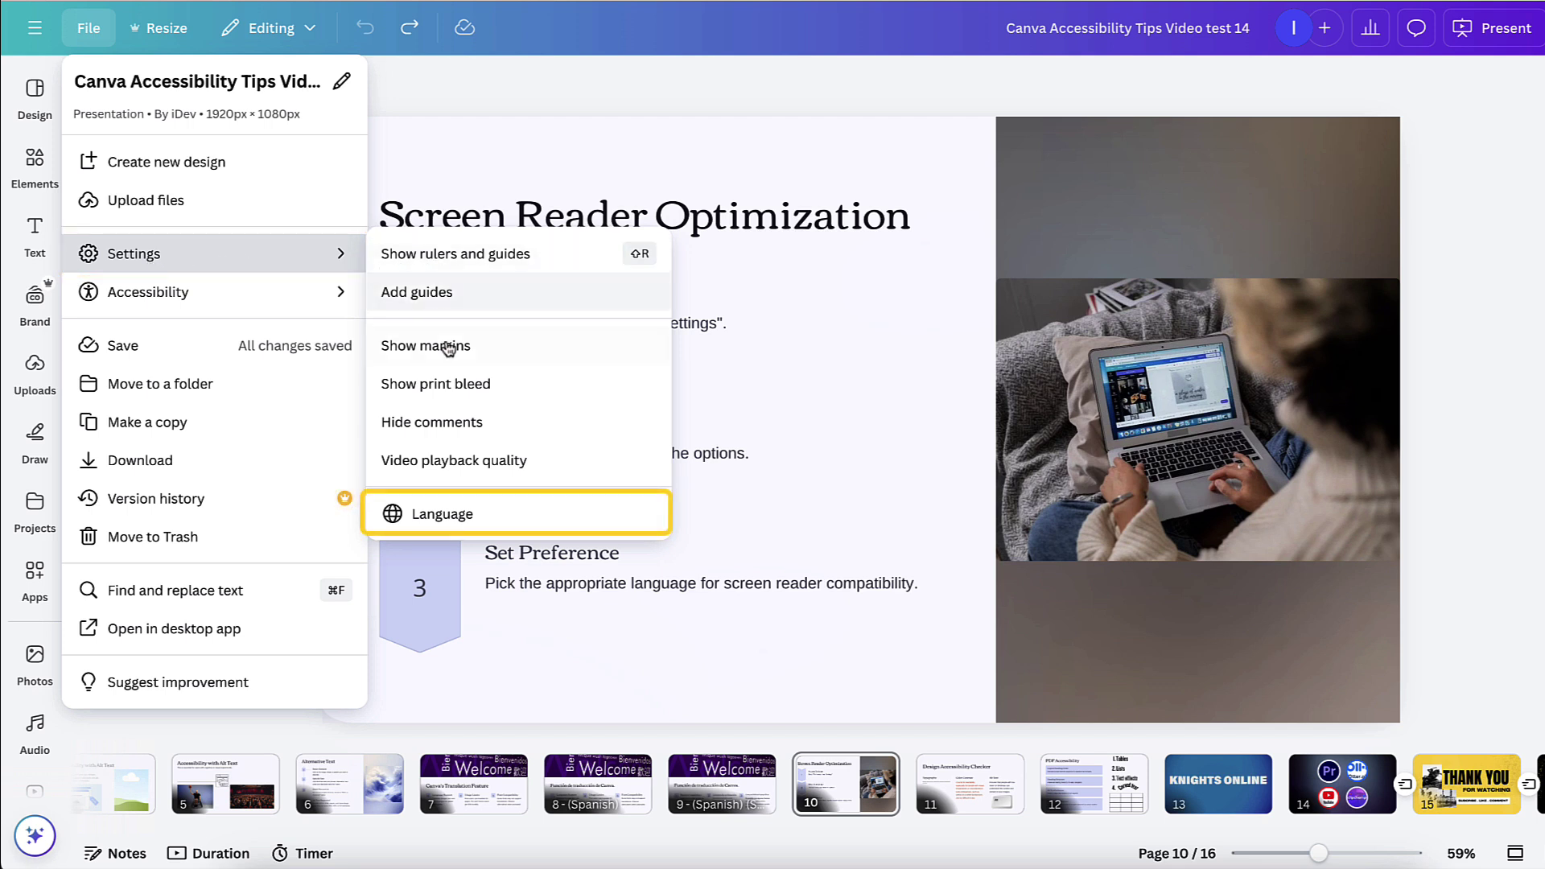
left_click(448, 513)
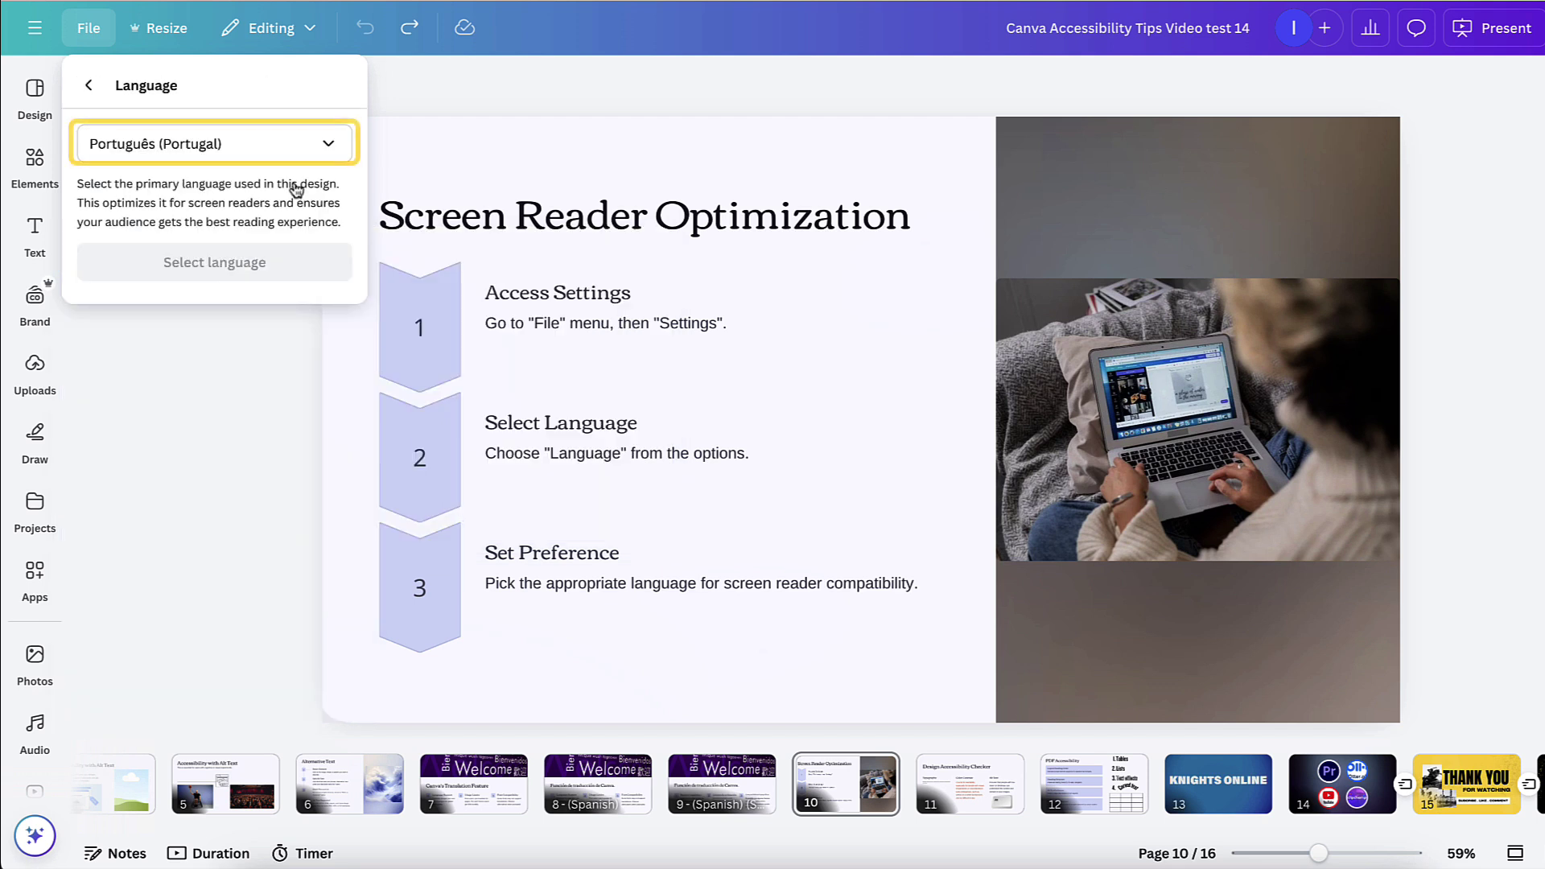
left_click(281, 161)
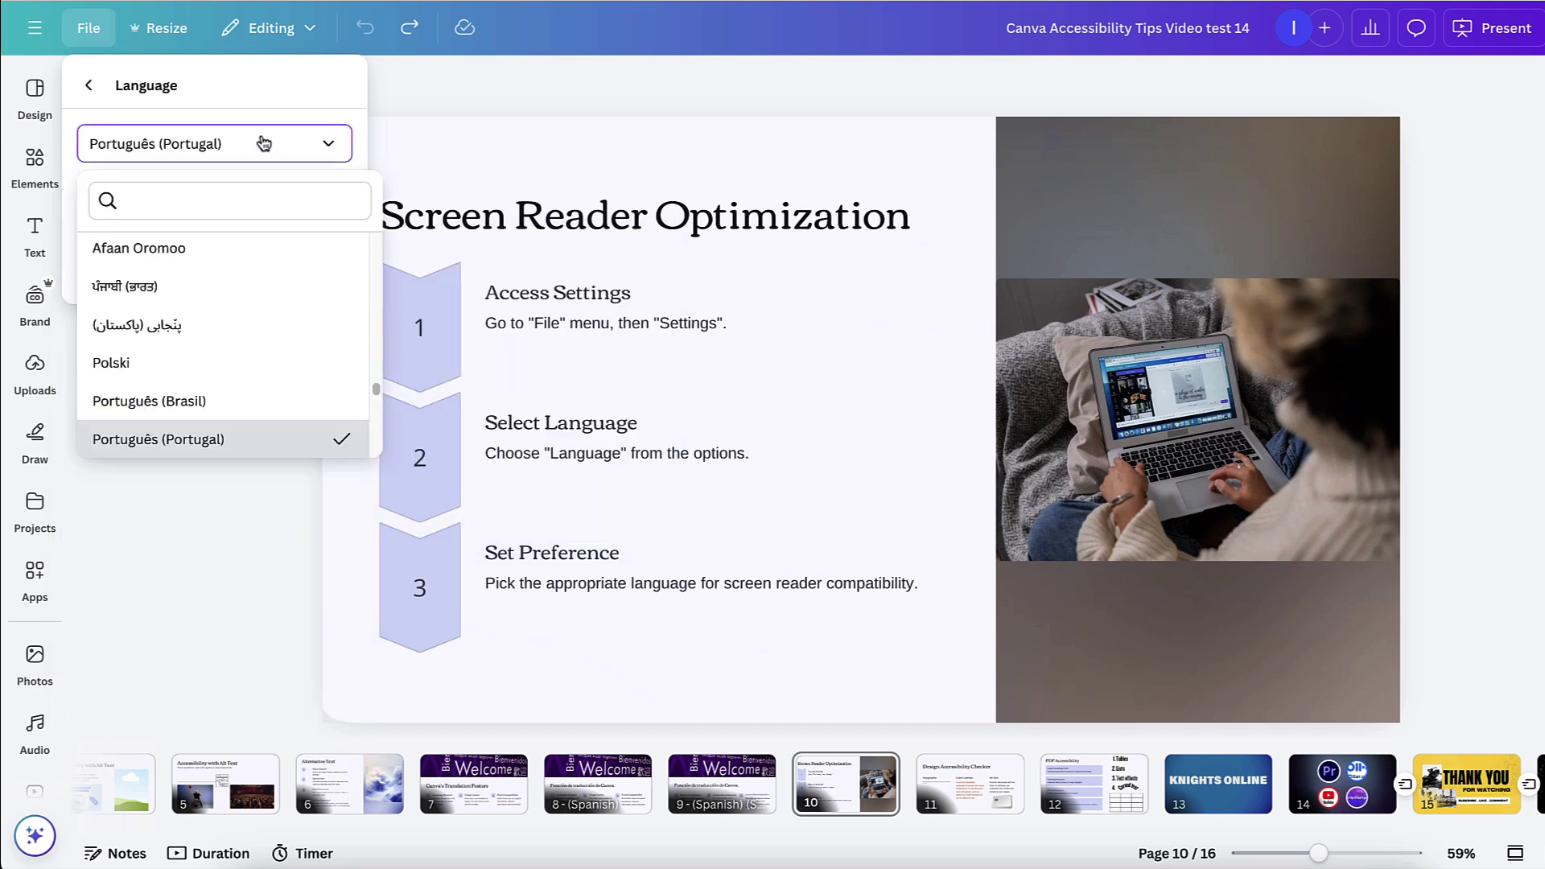
left_click(246, 258)
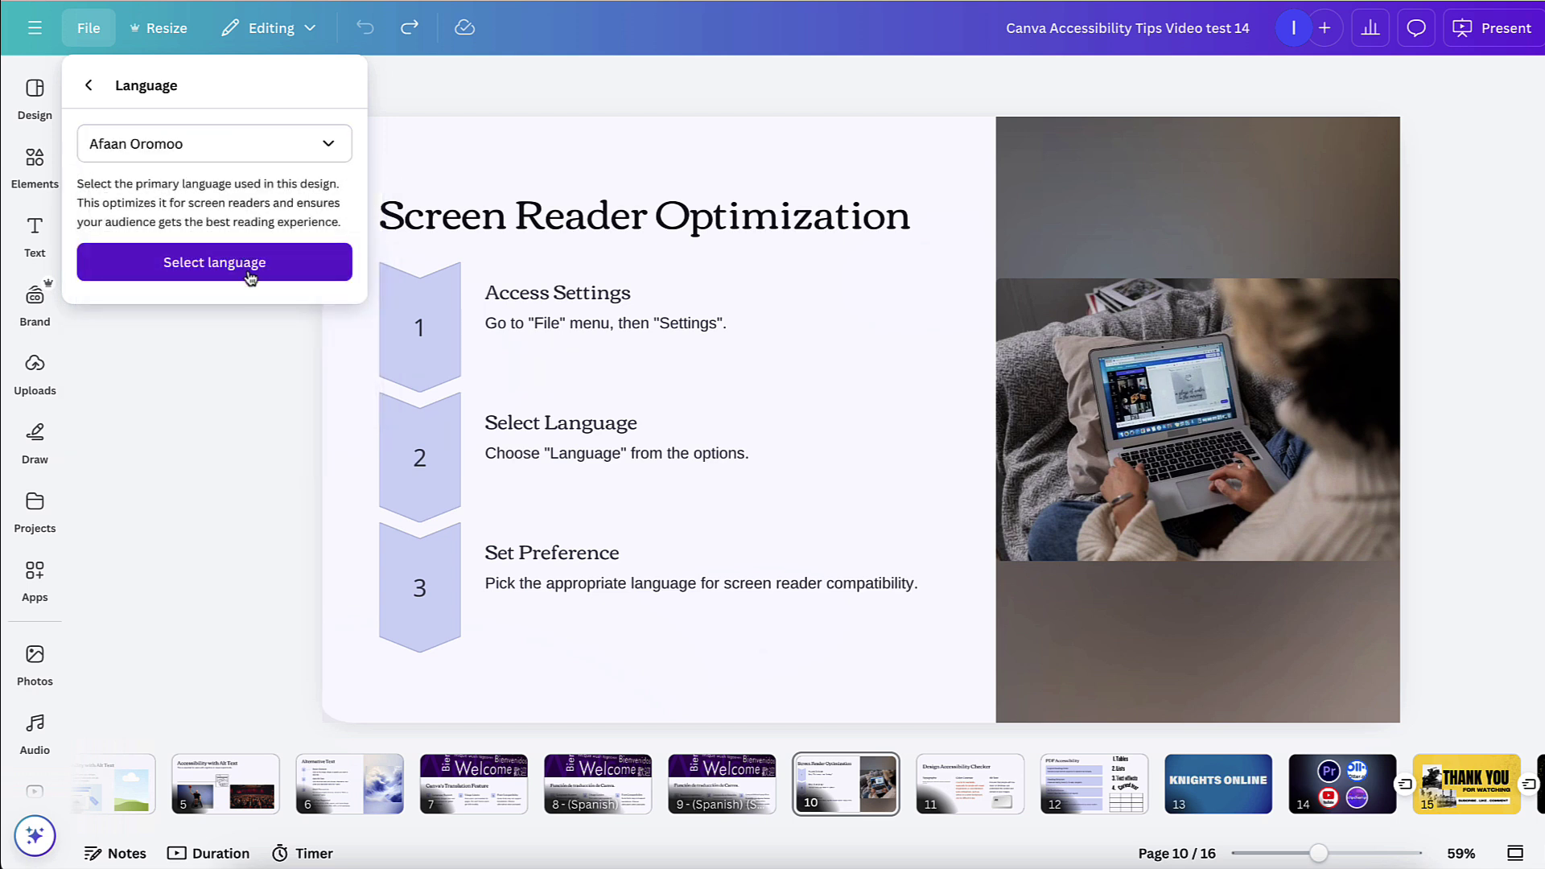
left_click(251, 278)
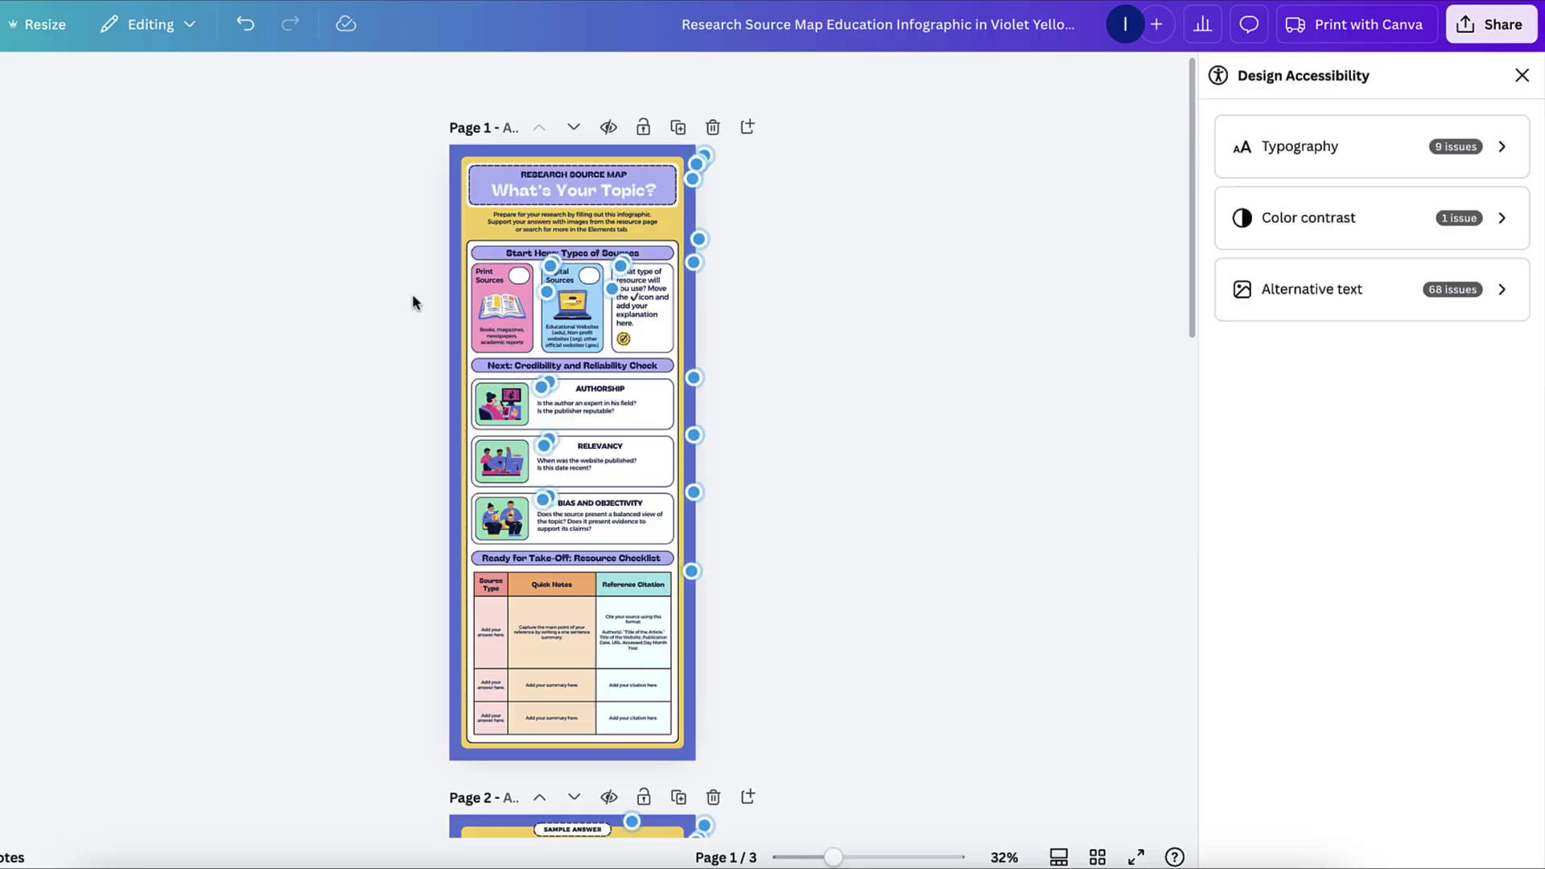
Increase the font size of the infographic's three flagged small-text typography issues
left_click(1225, 153)
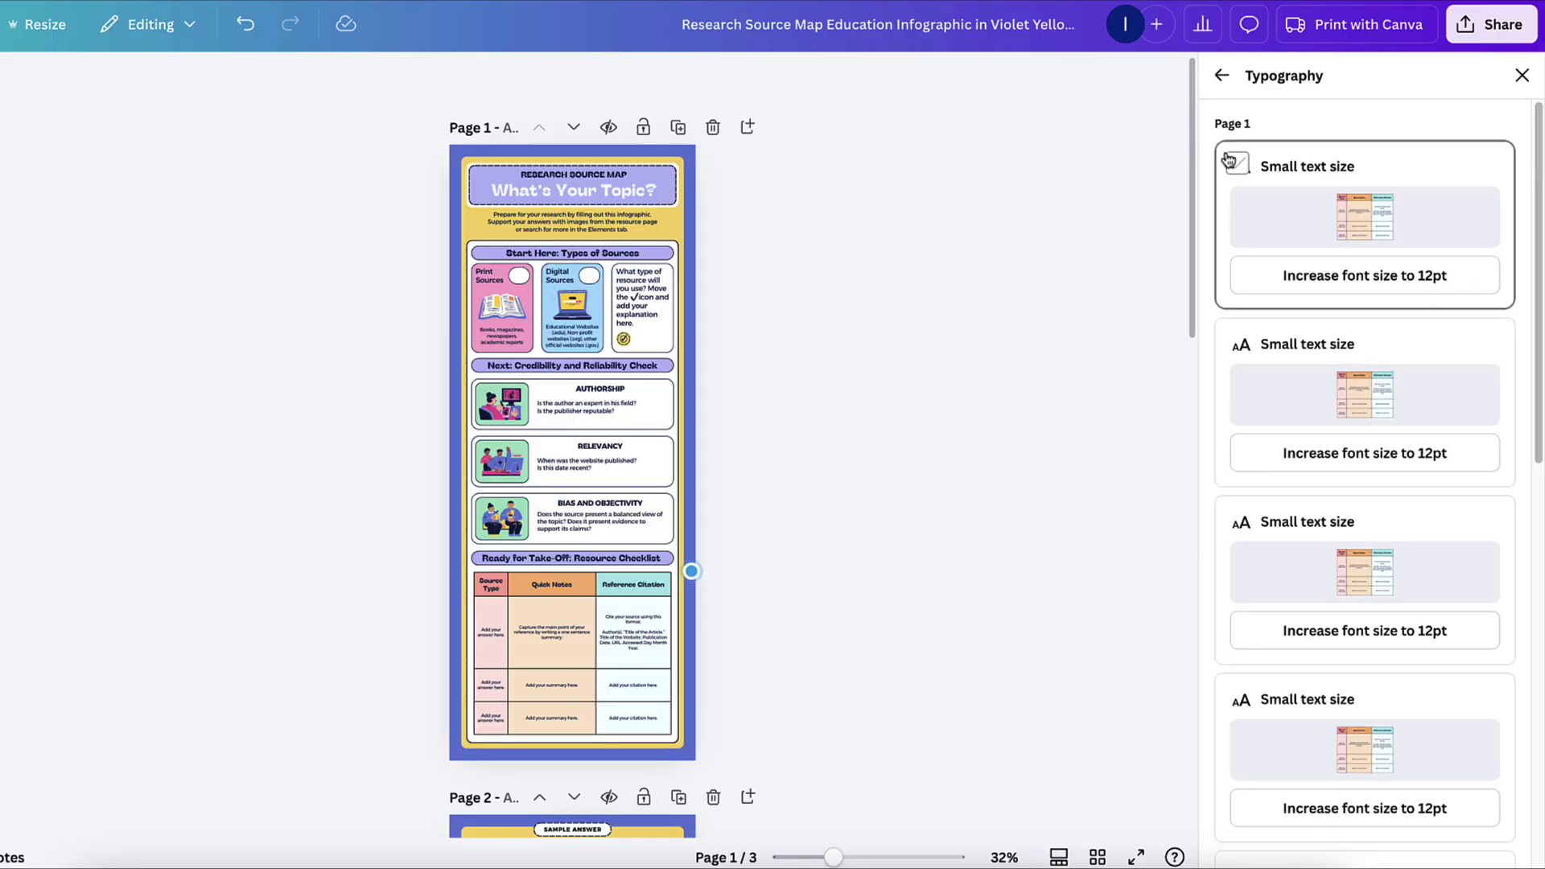
left_click(1239, 165)
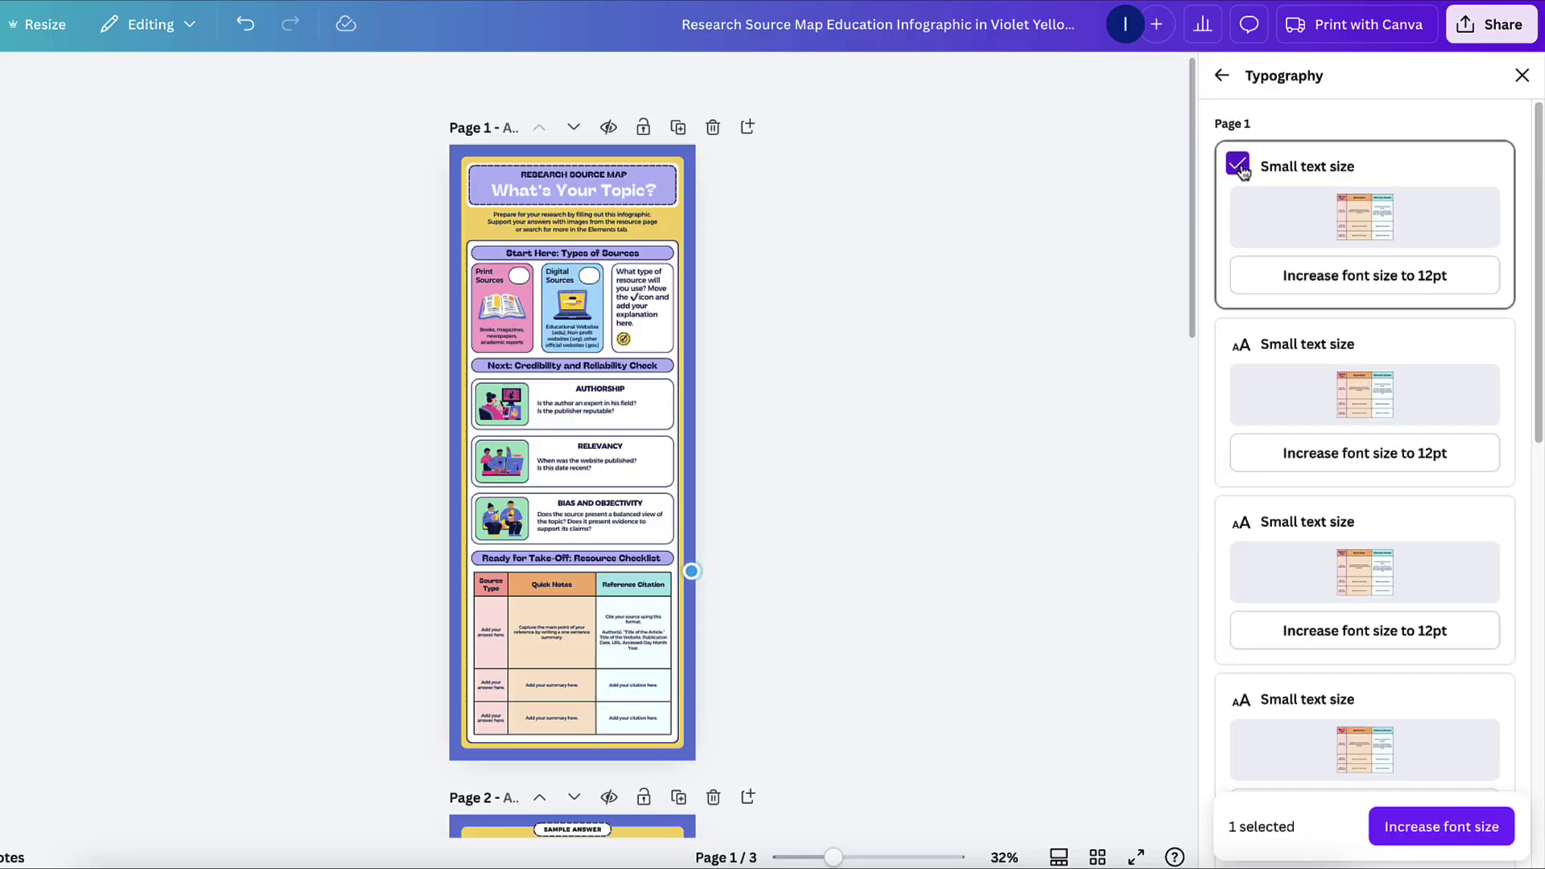
left_click(1240, 344)
scroll(1247, 354, "down", 2)
left_click(1238, 374)
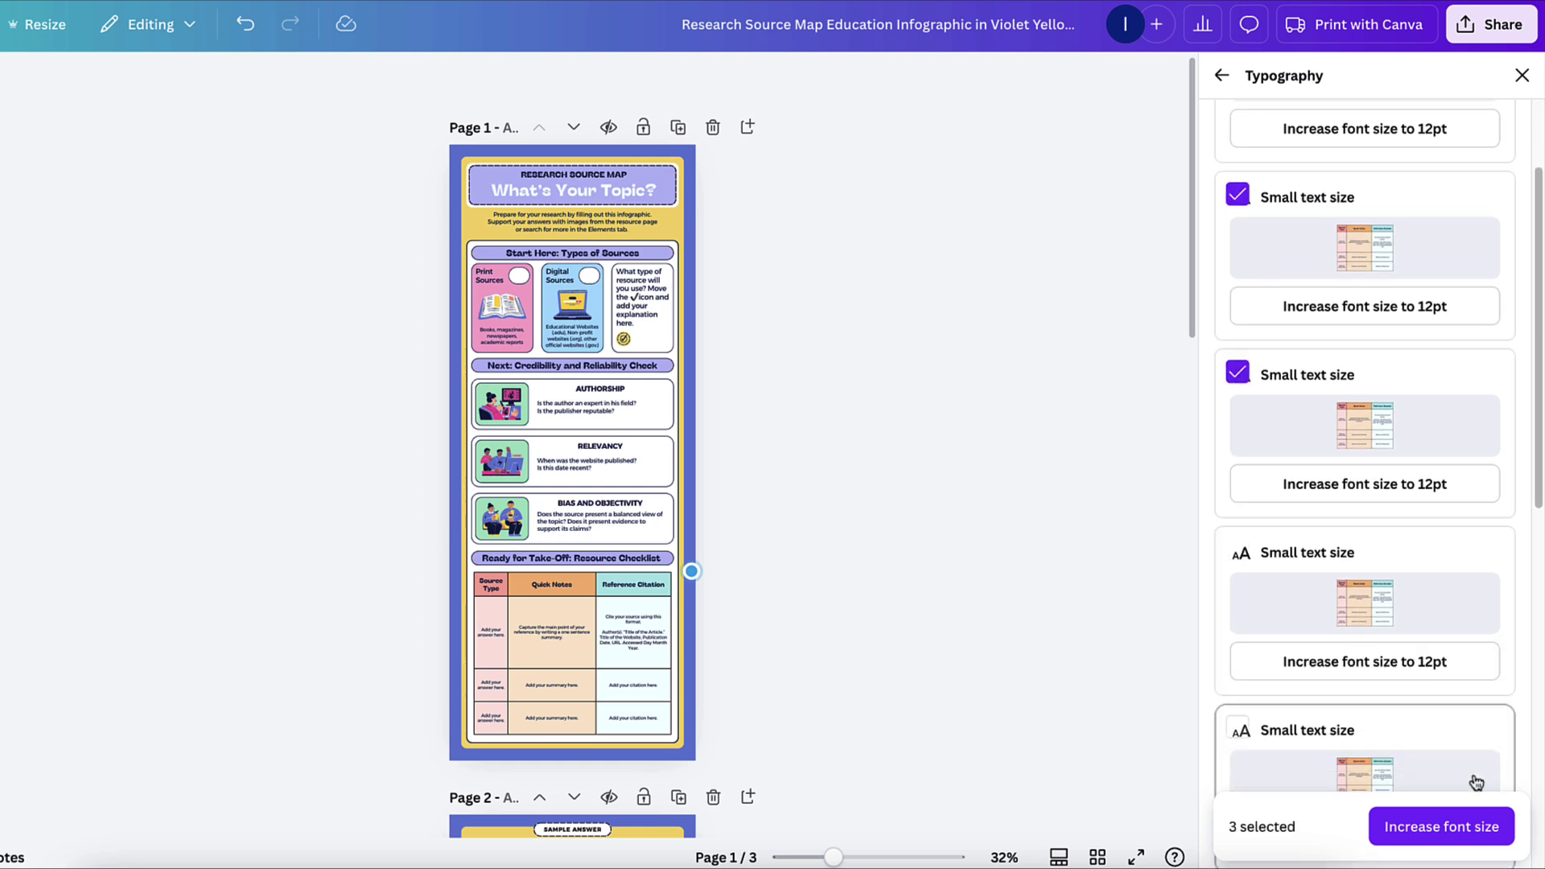
left_click(1479, 827)
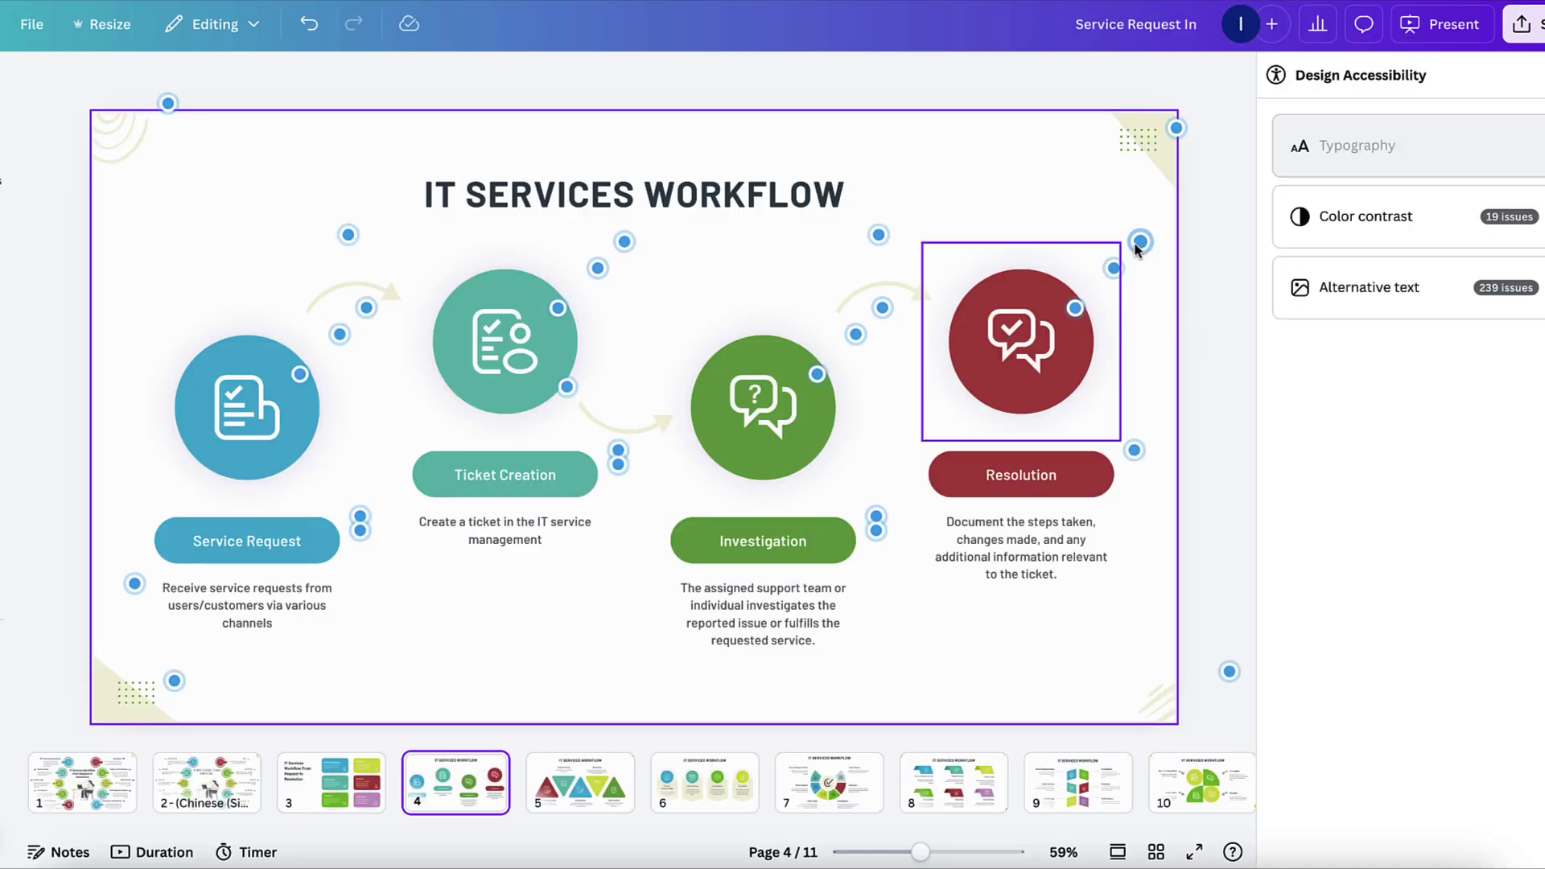
Select the red Resolution circle and the rotated arrow, and begin adding the arrow's alt text
left_click(1021, 343)
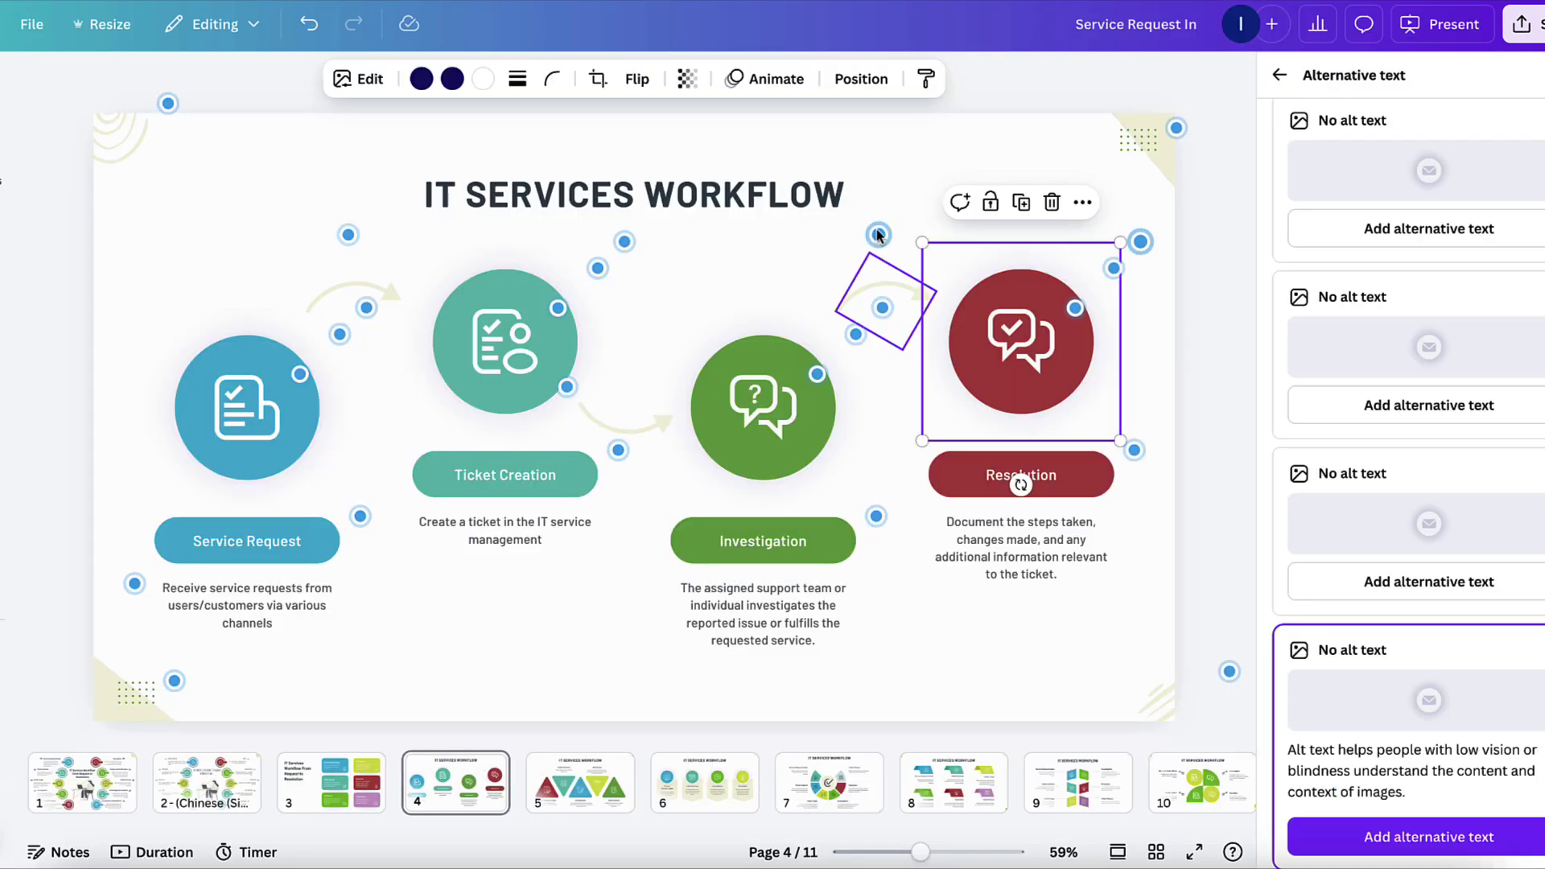
left_click(880, 290)
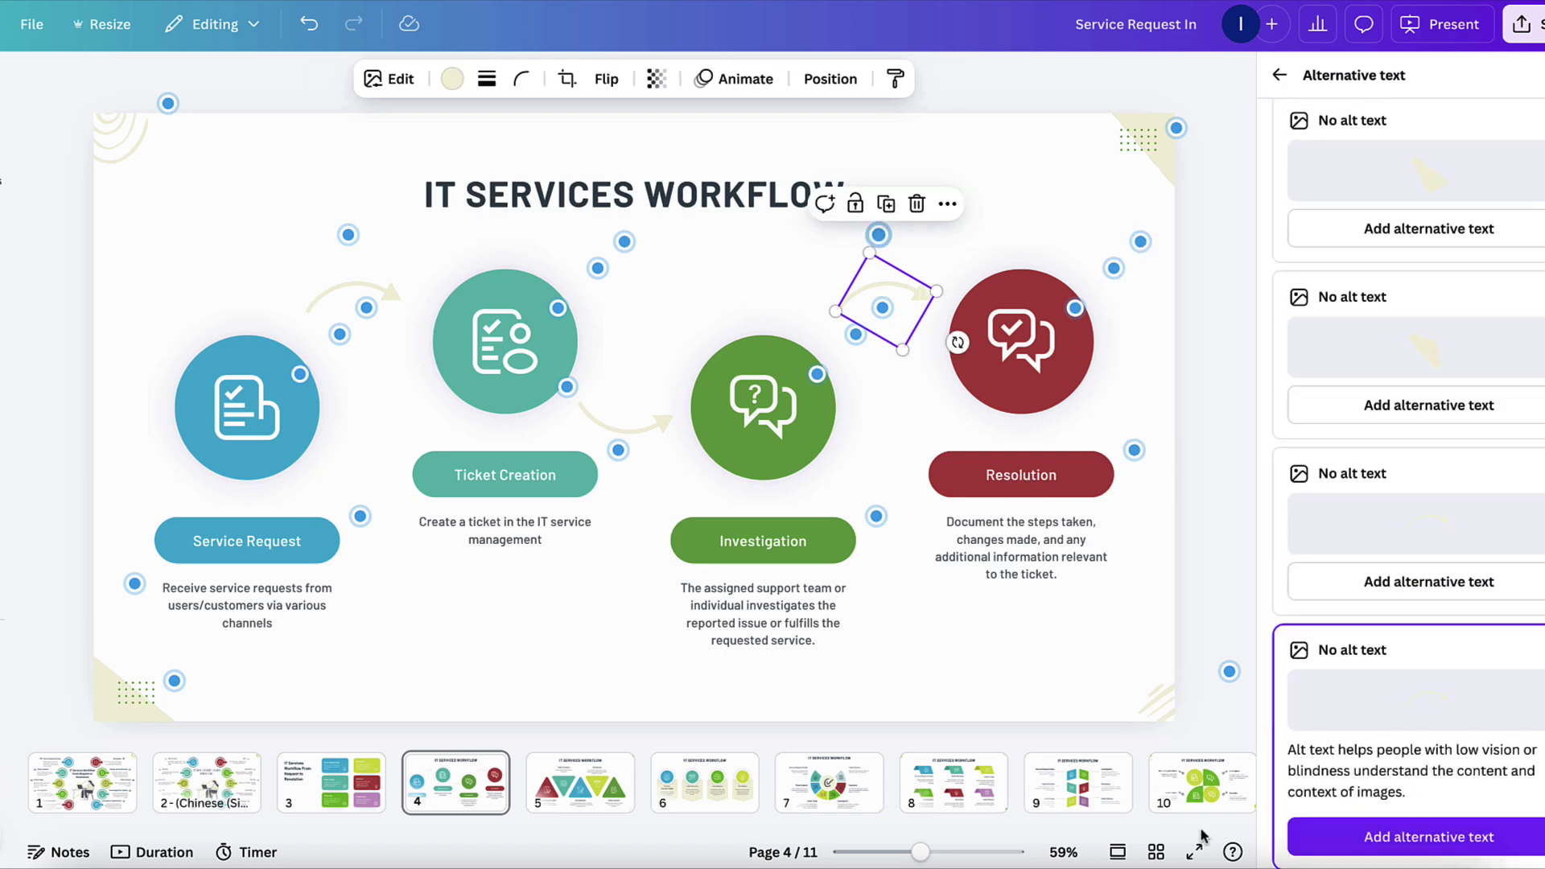
left_click(1336, 839)
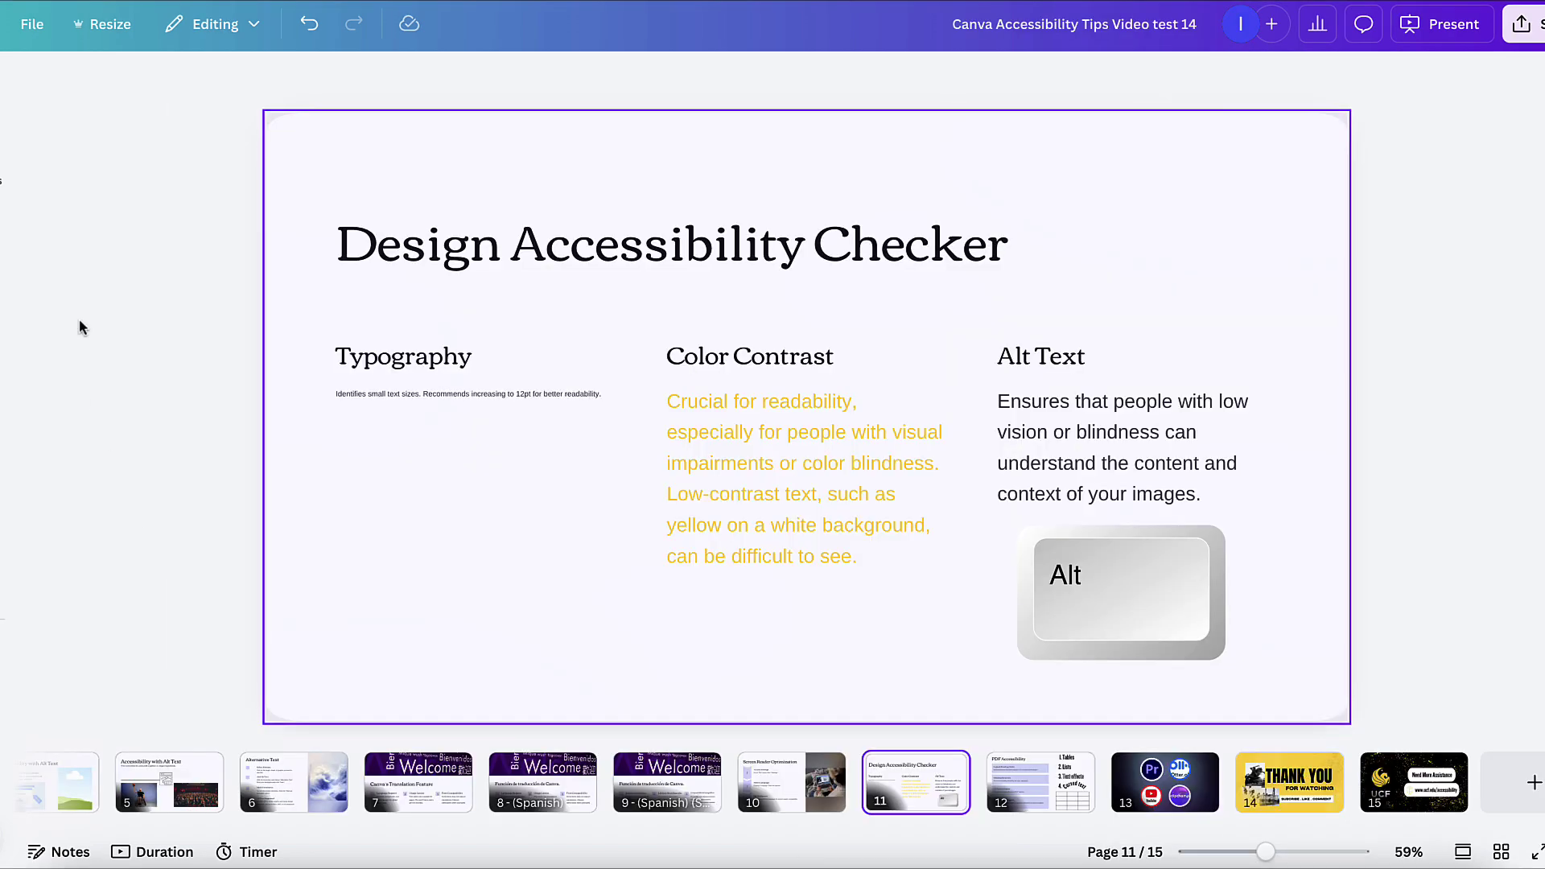
Run Check design accessibility from the File menu on the presentation
left_click(32, 24)
mouse_move(92, 288)
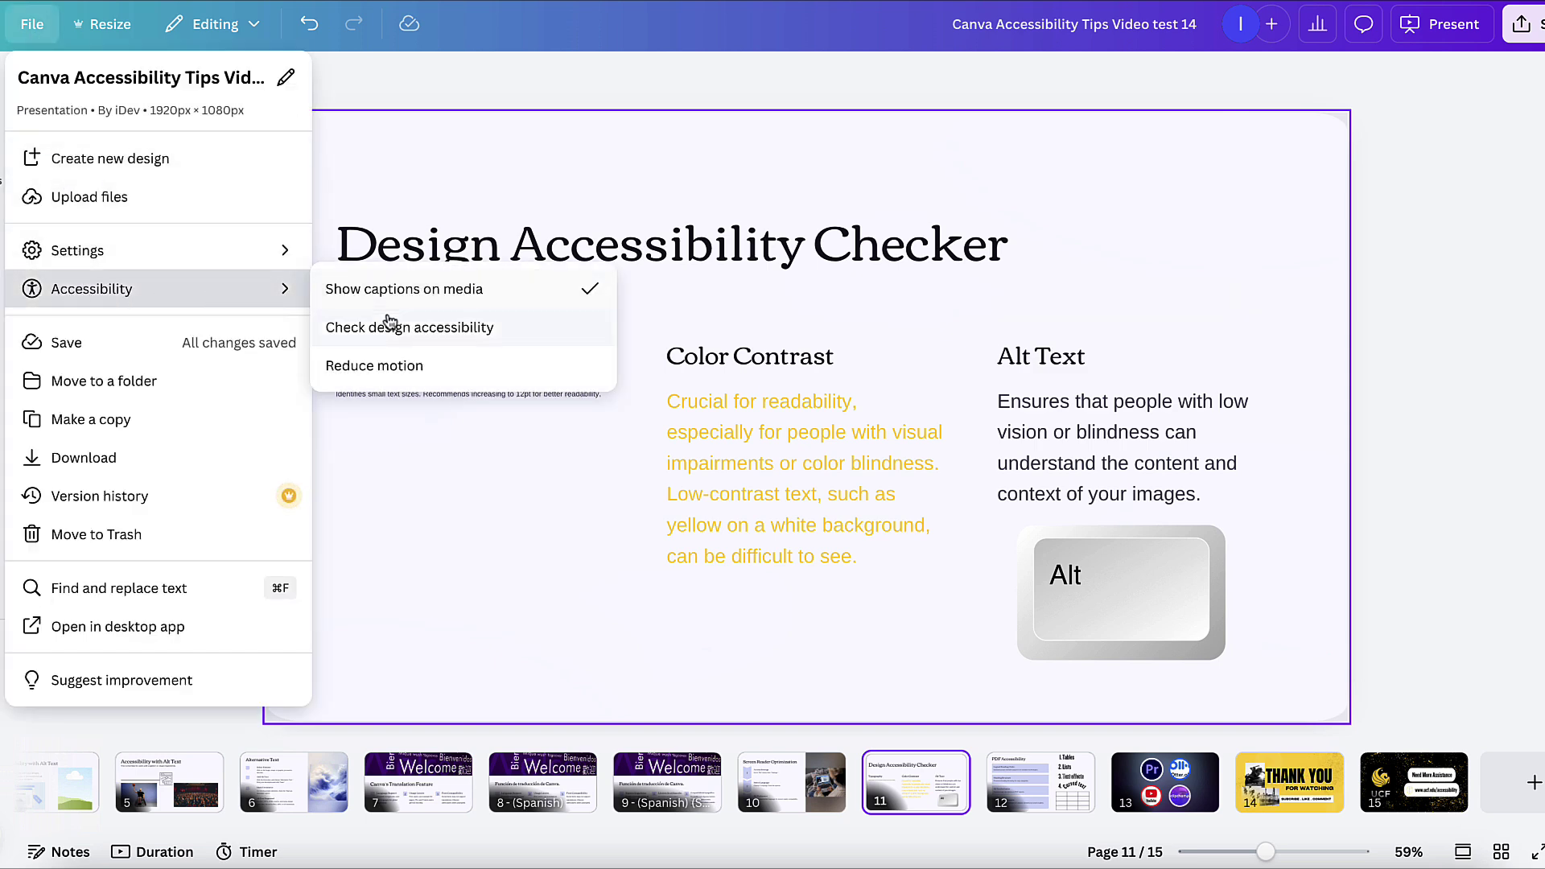
left_click(397, 332)
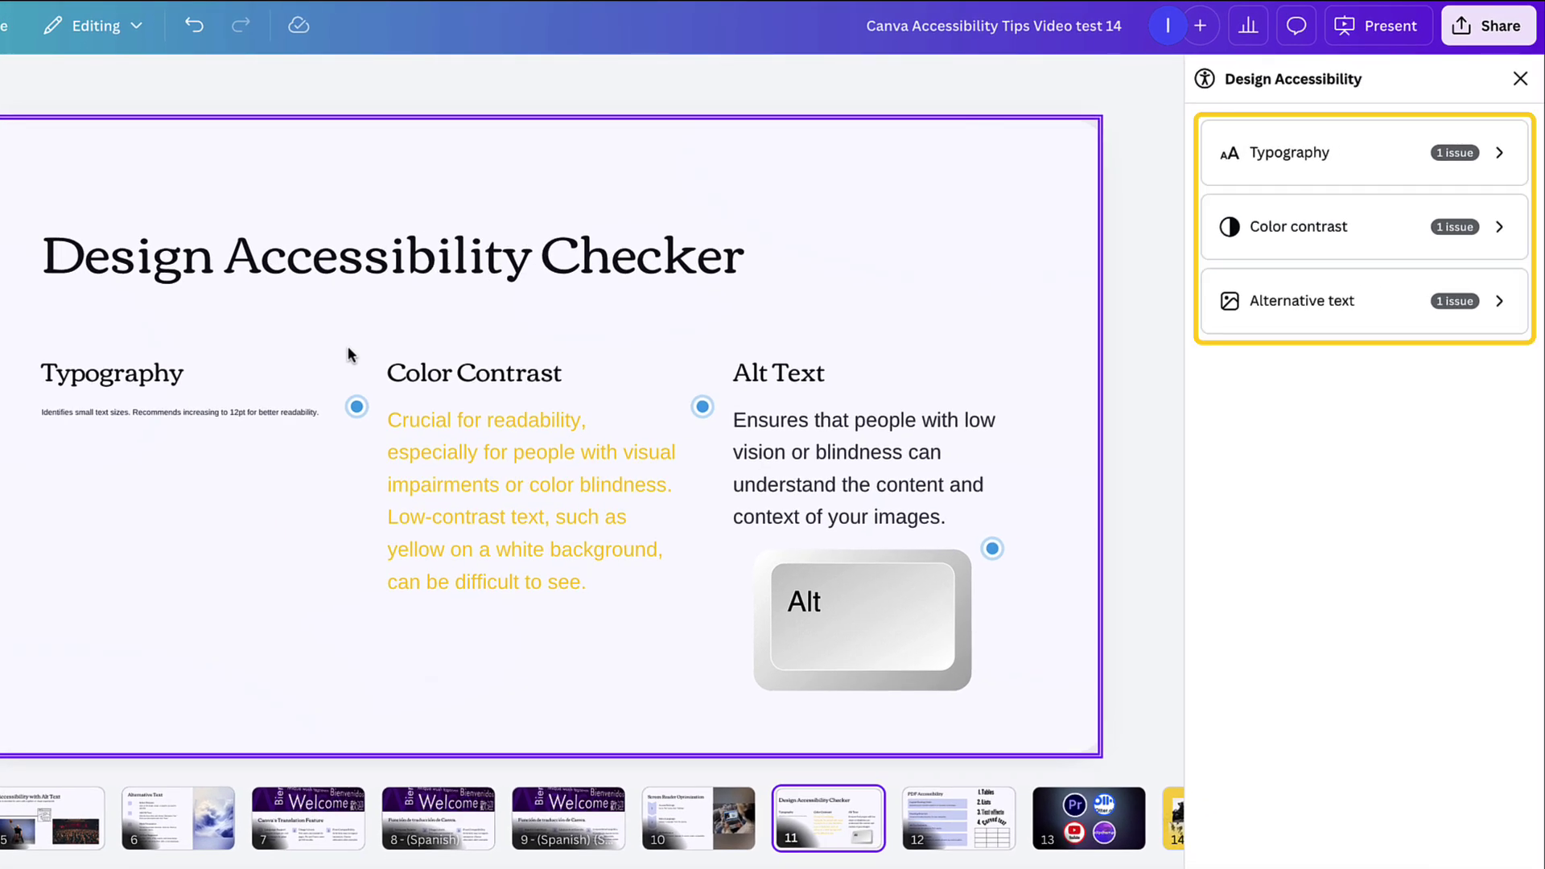
Raise the flagged Typography description text on the checker slide to 12pt
left_click(1344, 151)
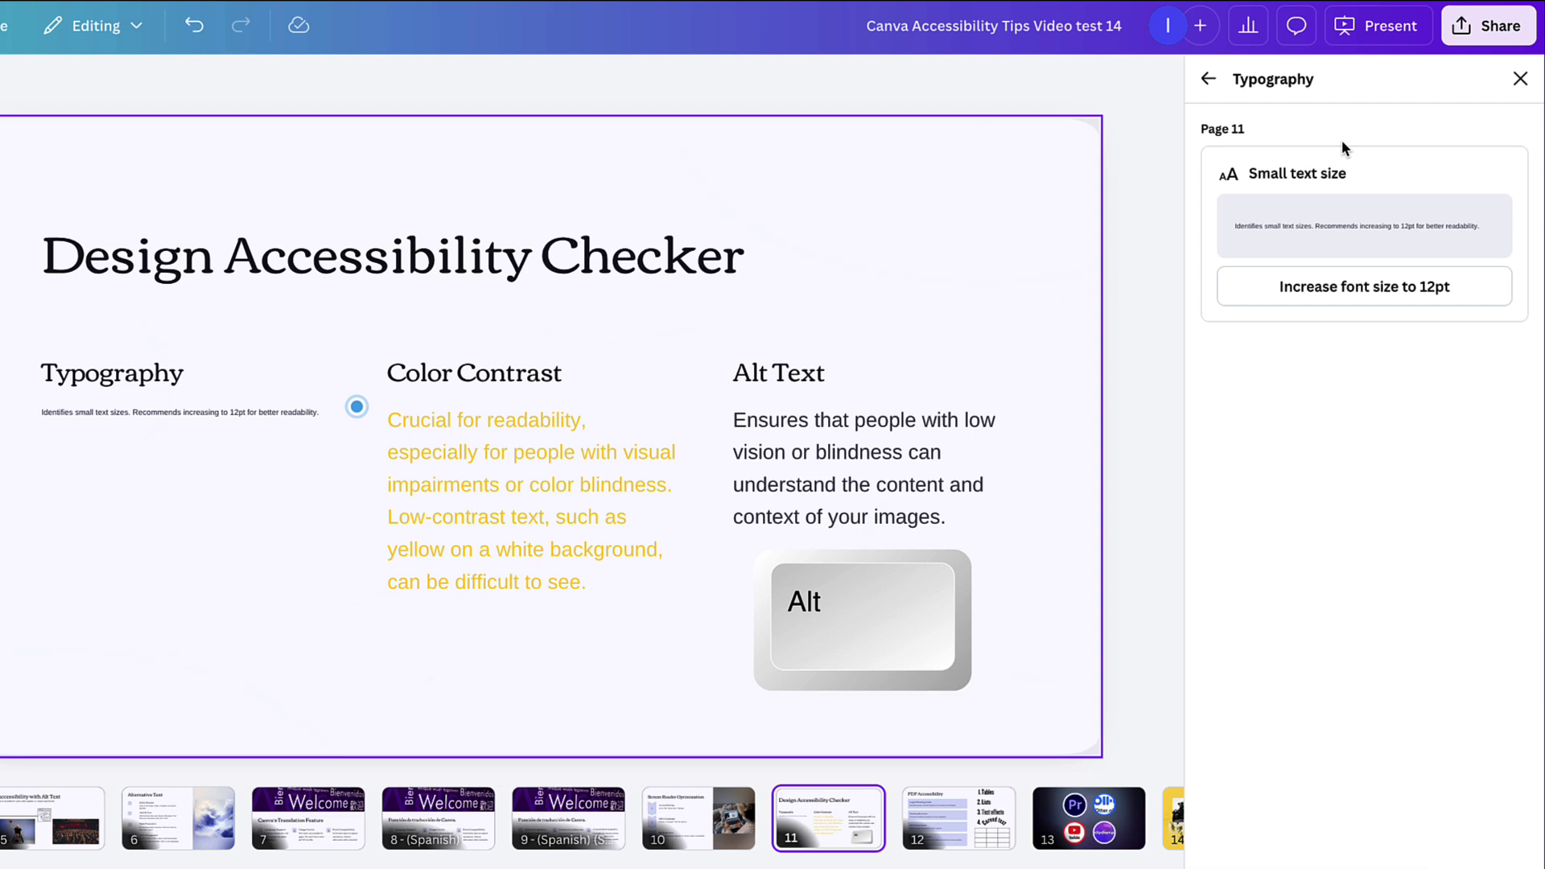
left_click(1354, 184)
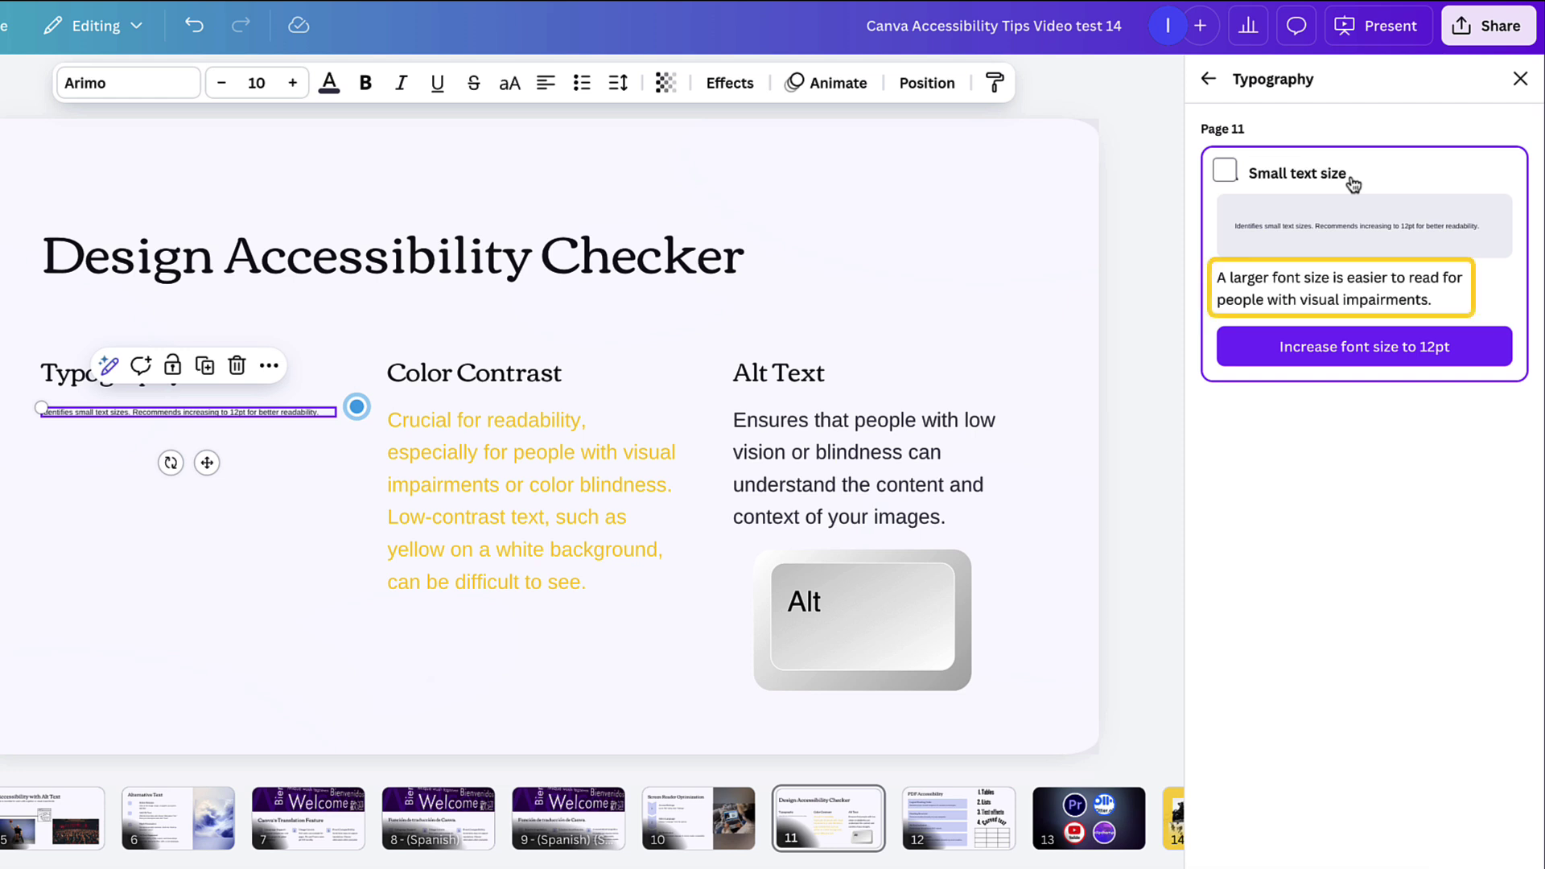
left_click(1364, 351)
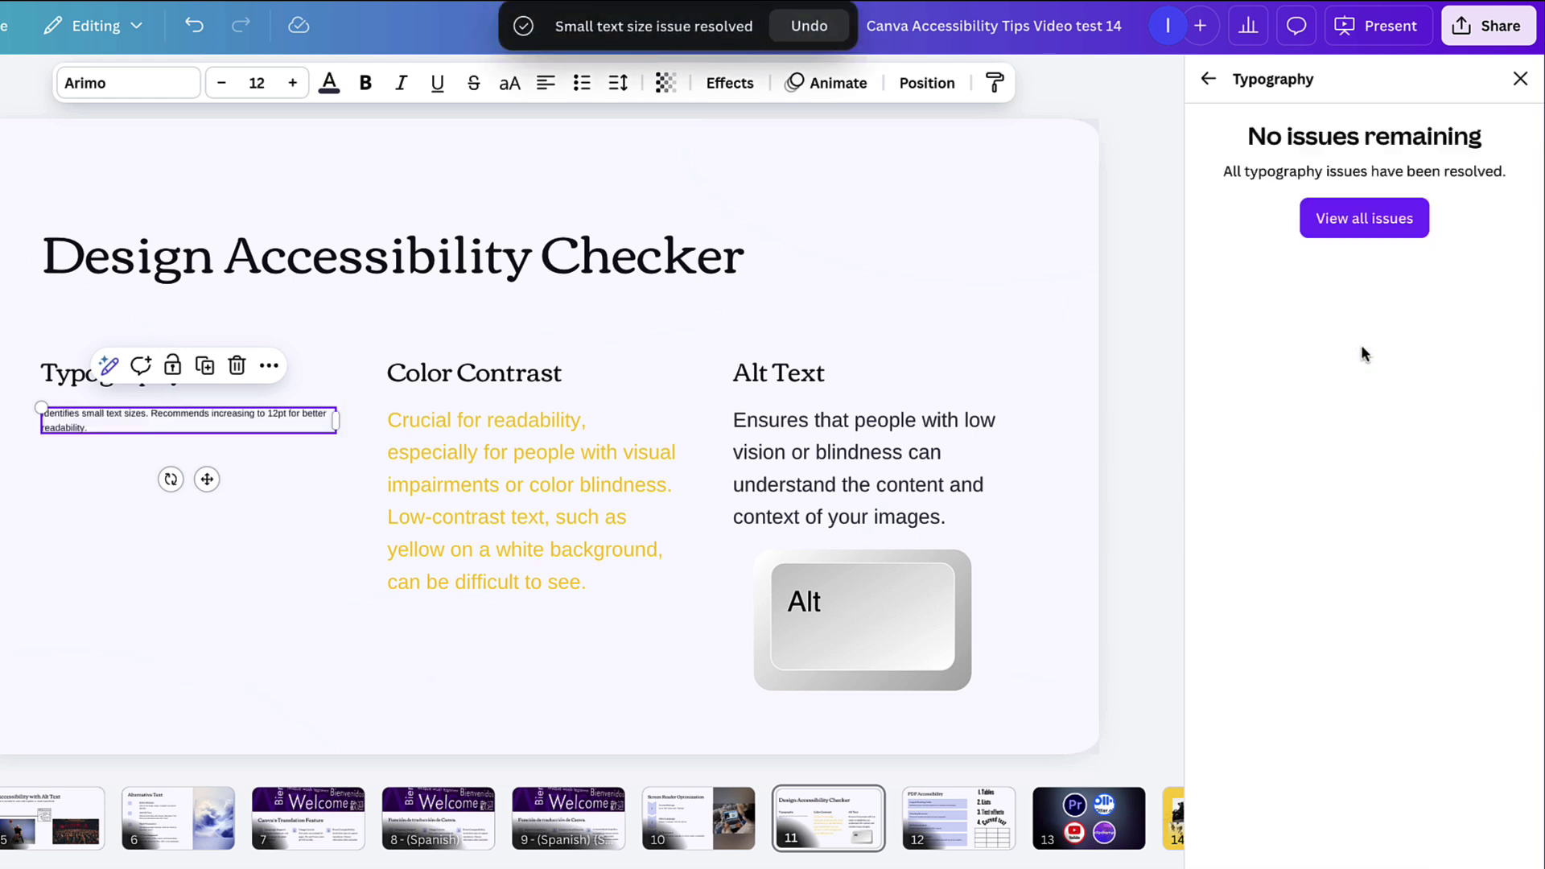
Recolour the low-contrast yellow Color Contrast paragraph to the suggested dark red
left_click(1208, 79)
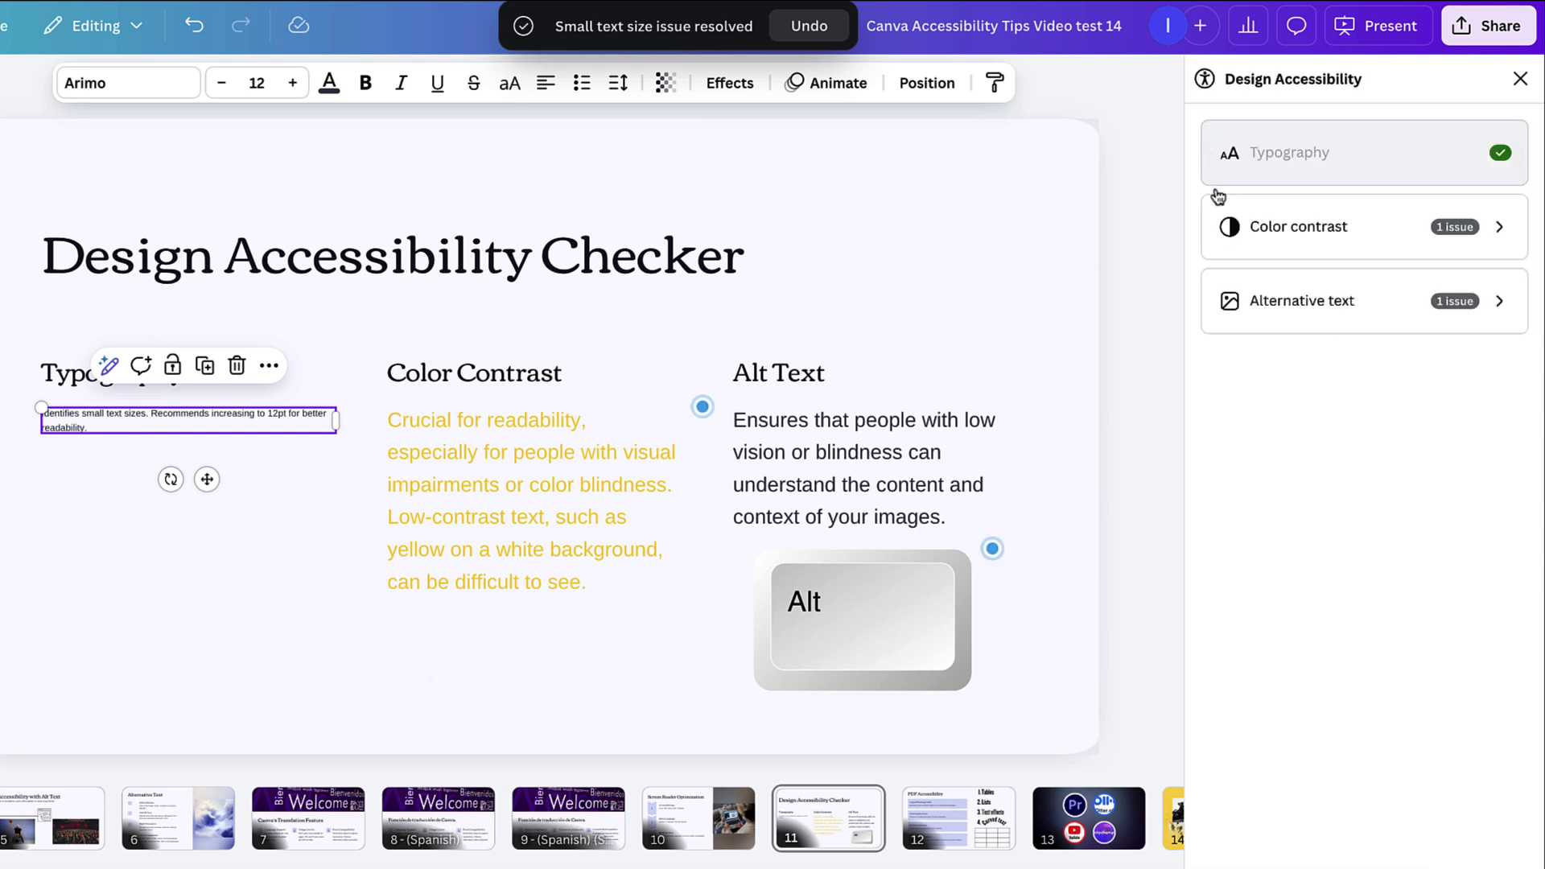
left_click(1225, 235)
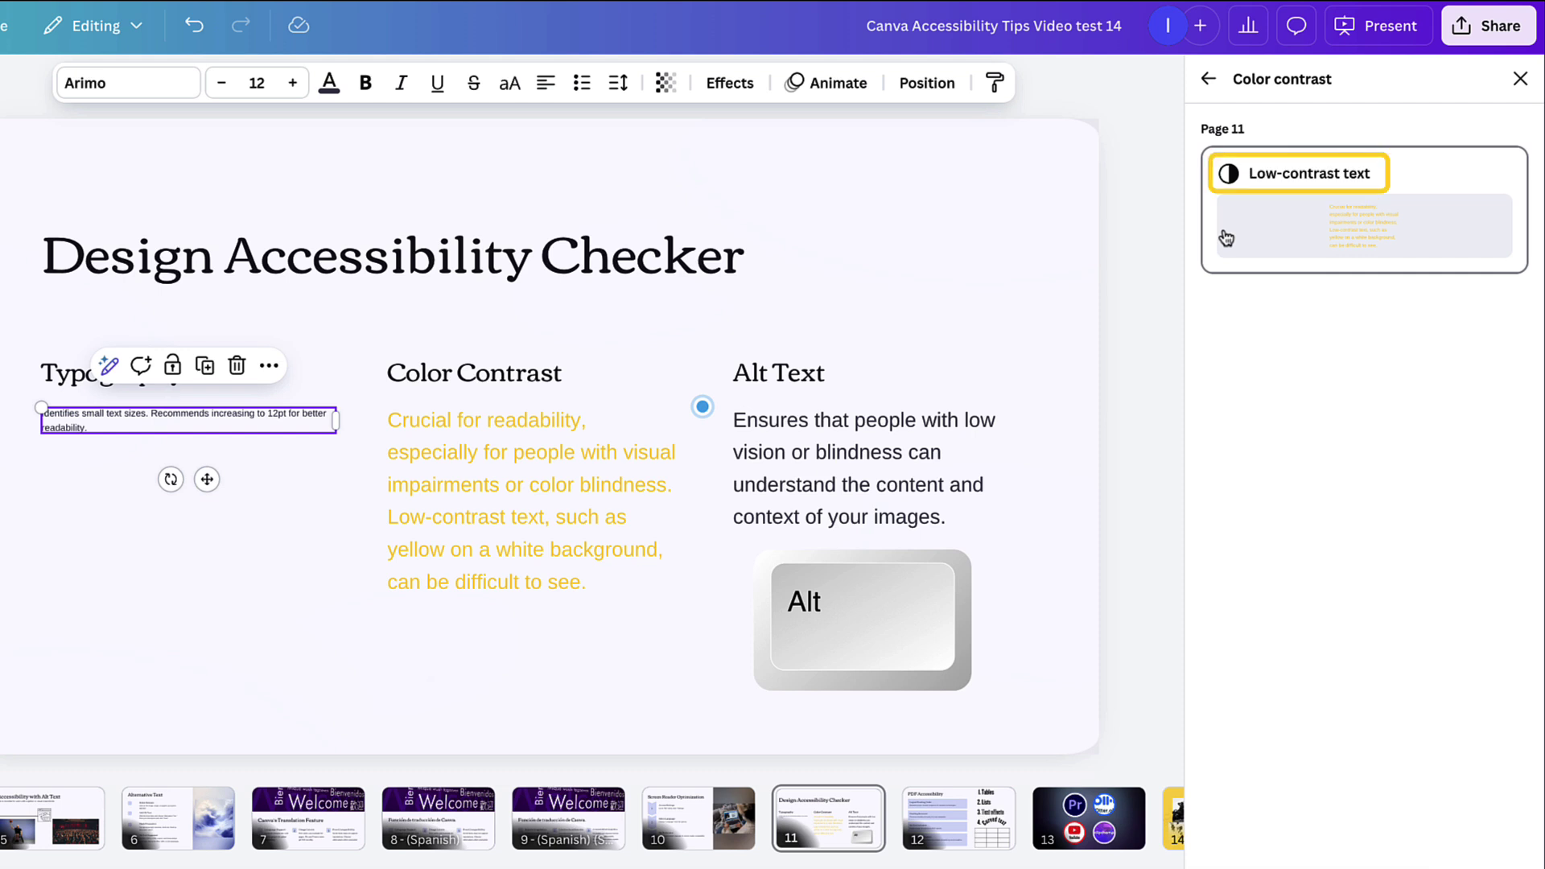
left_click(1226, 237)
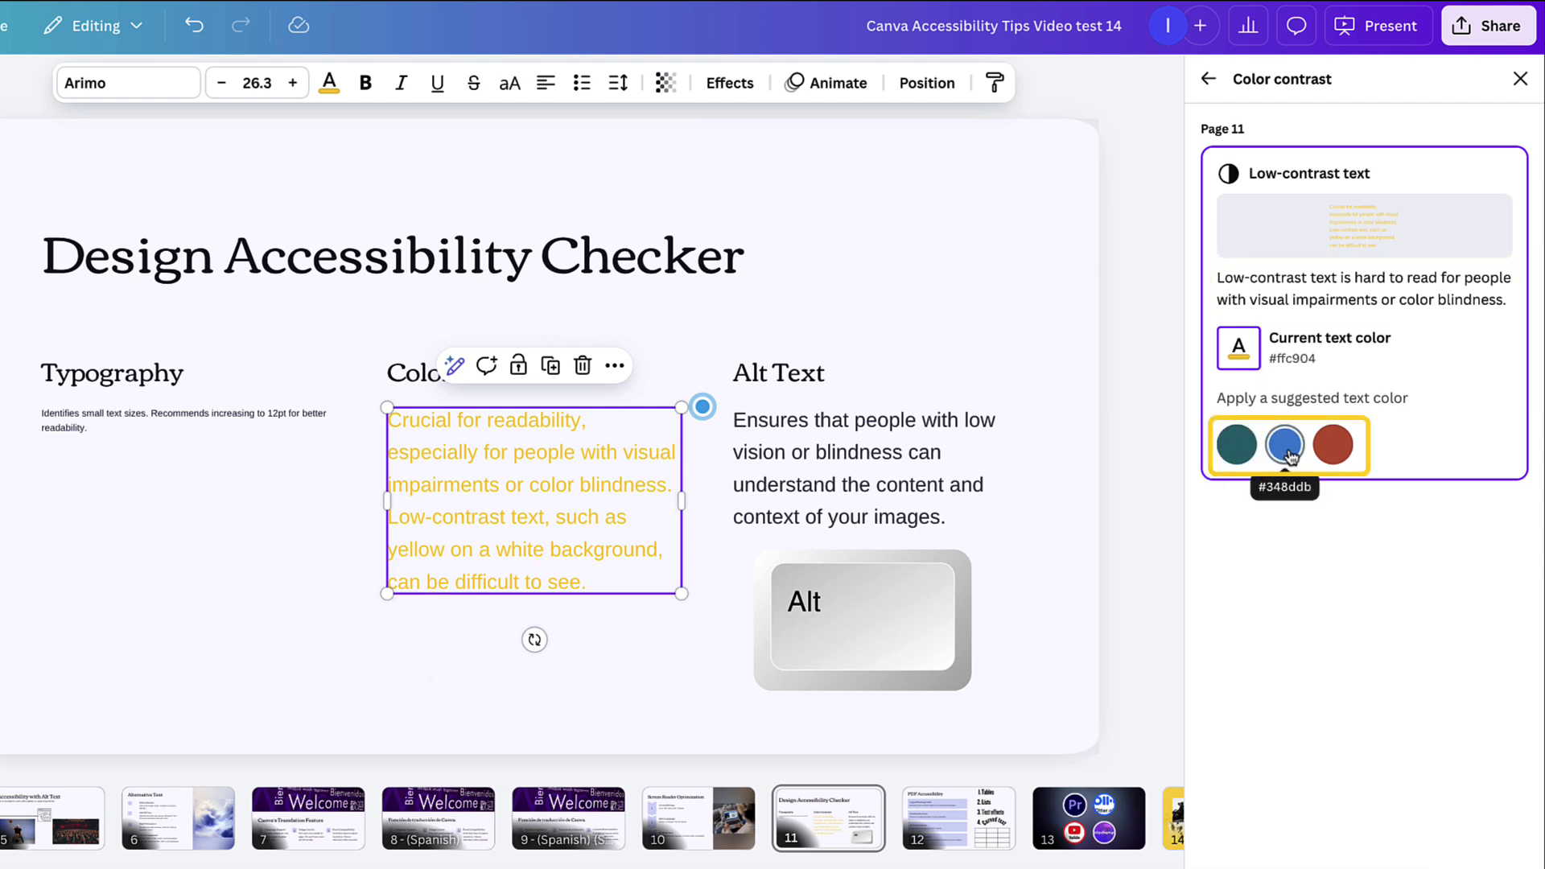
left_click(1337, 453)
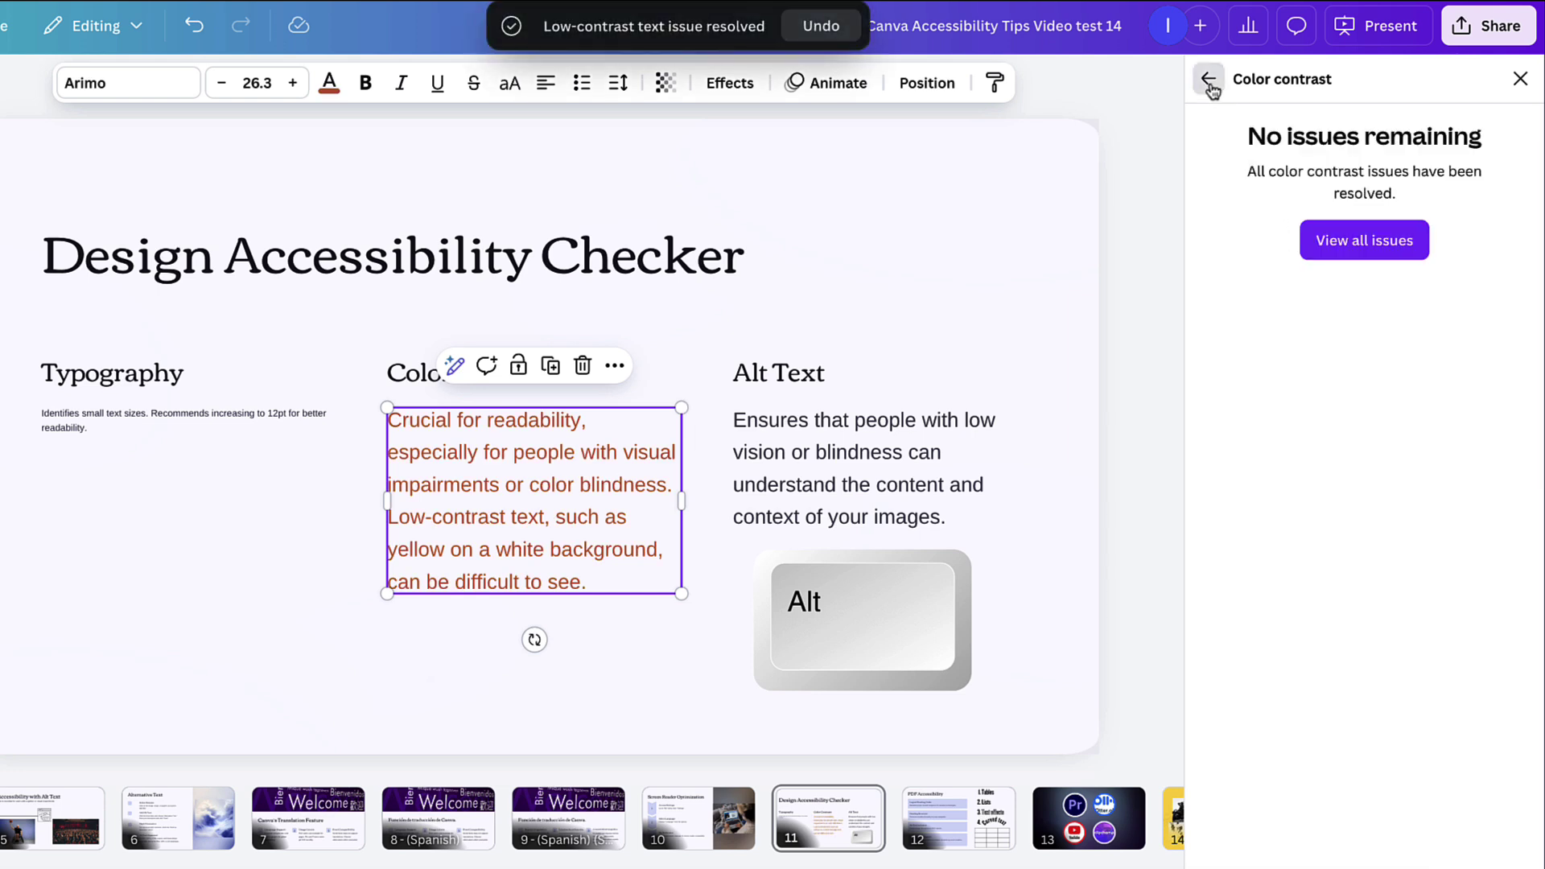
left_click(1209, 79)
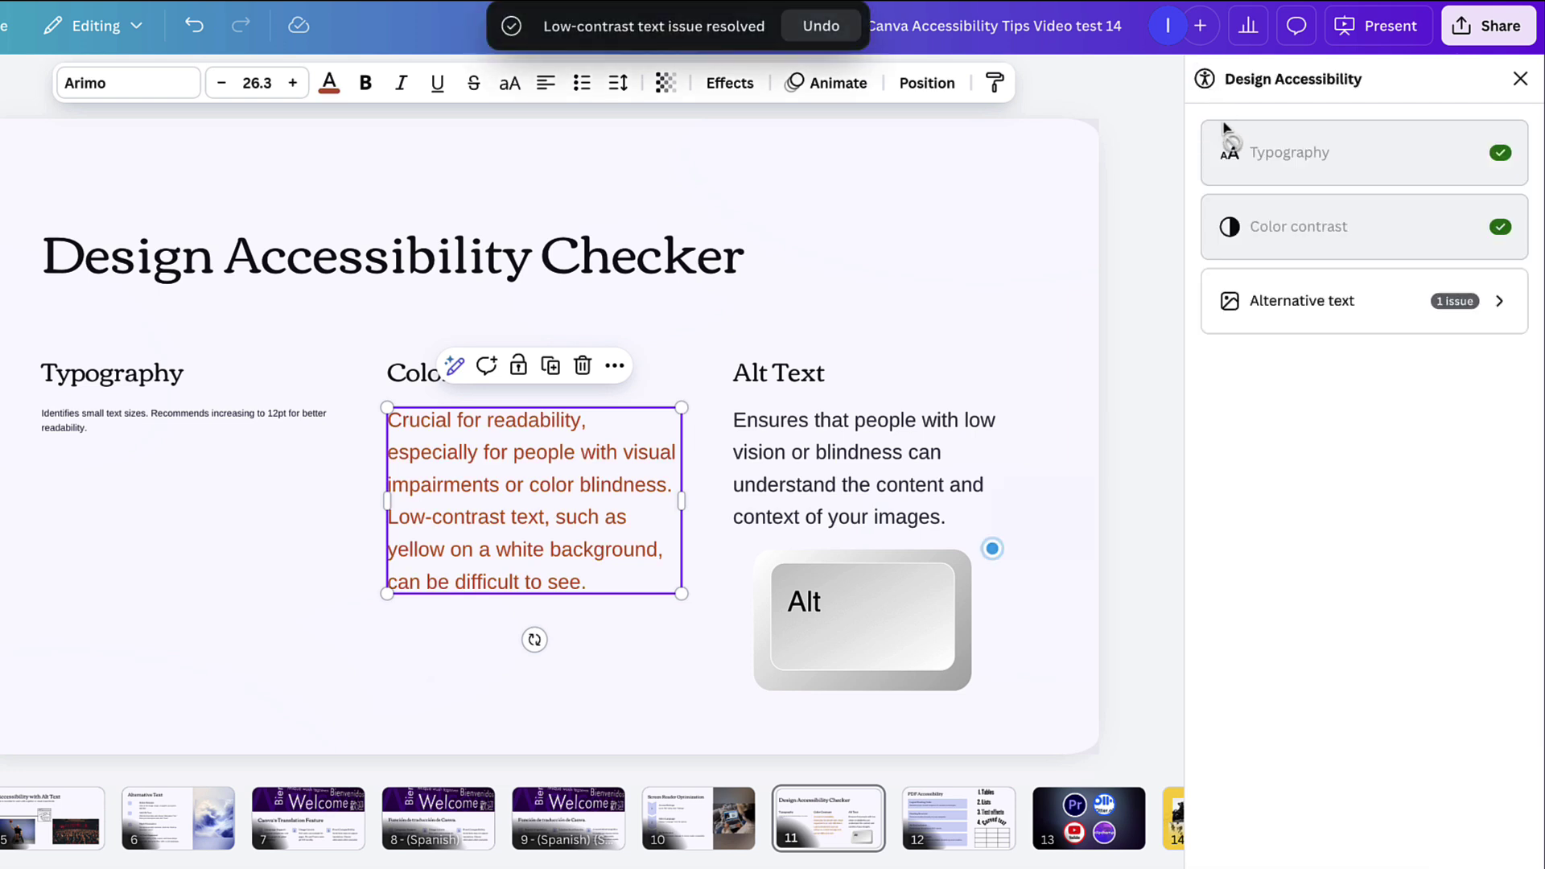
Give the Alt key image the description 'White "Alt" Keyboard button' and mark it decorative
left_click(1316, 324)
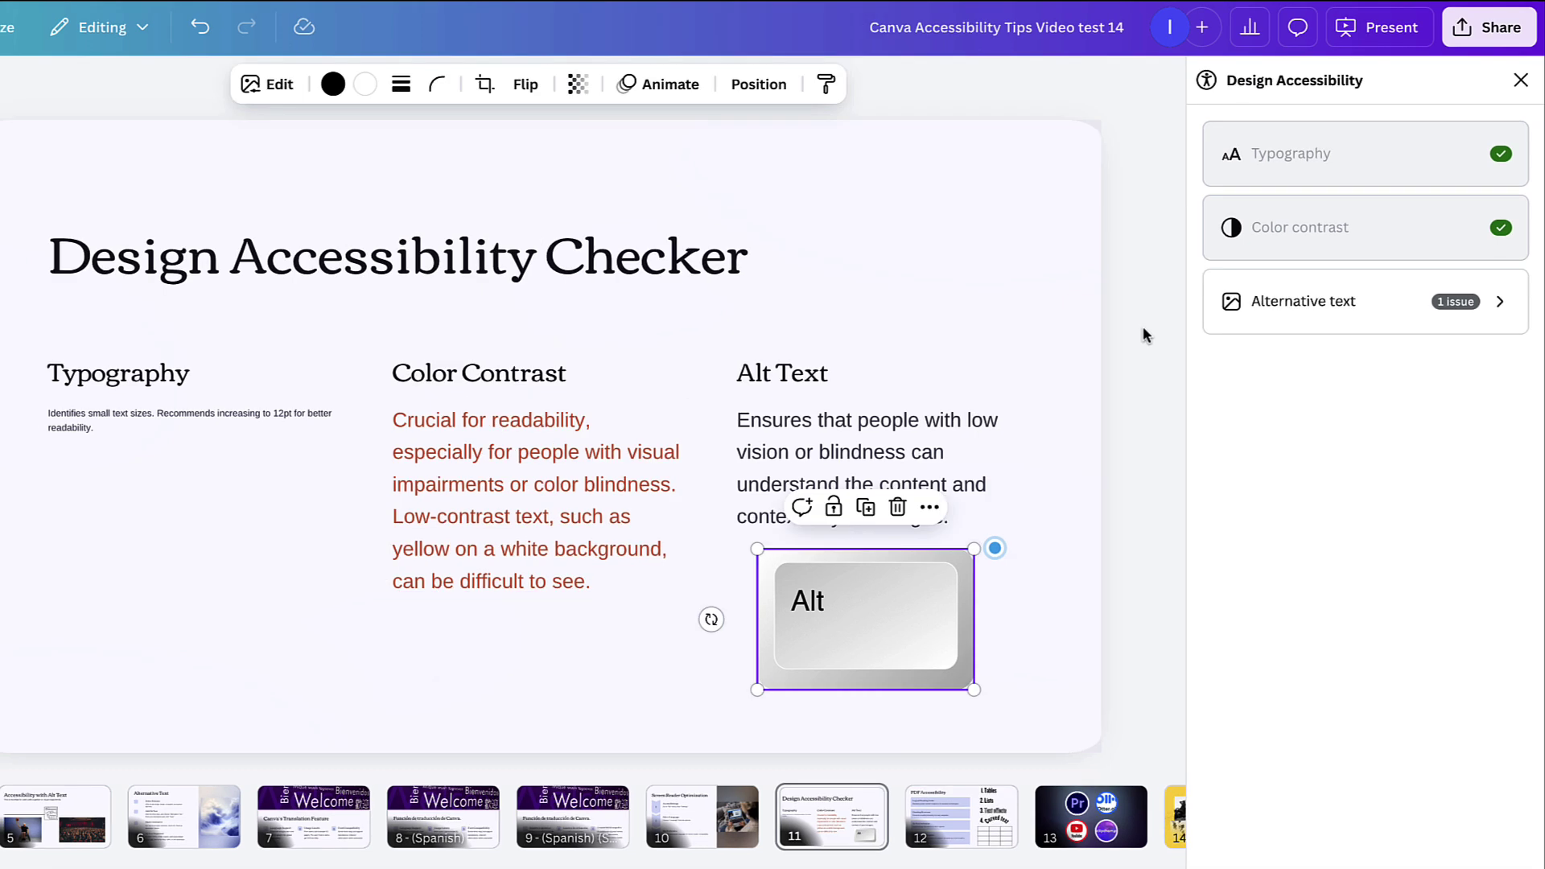
left_click(1317, 302)
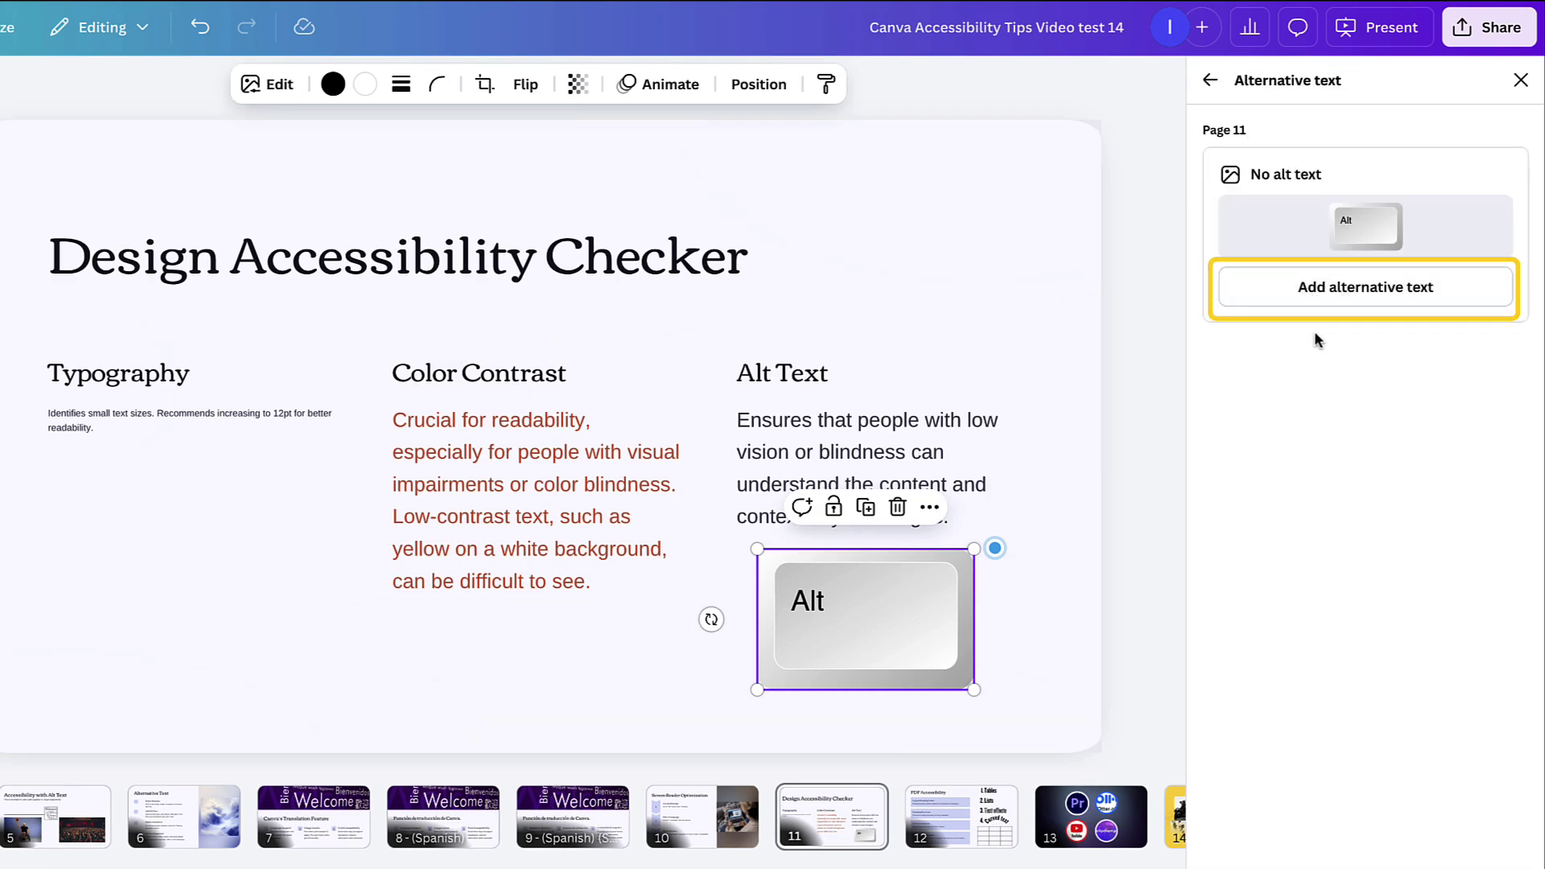
left_click(1333, 232)
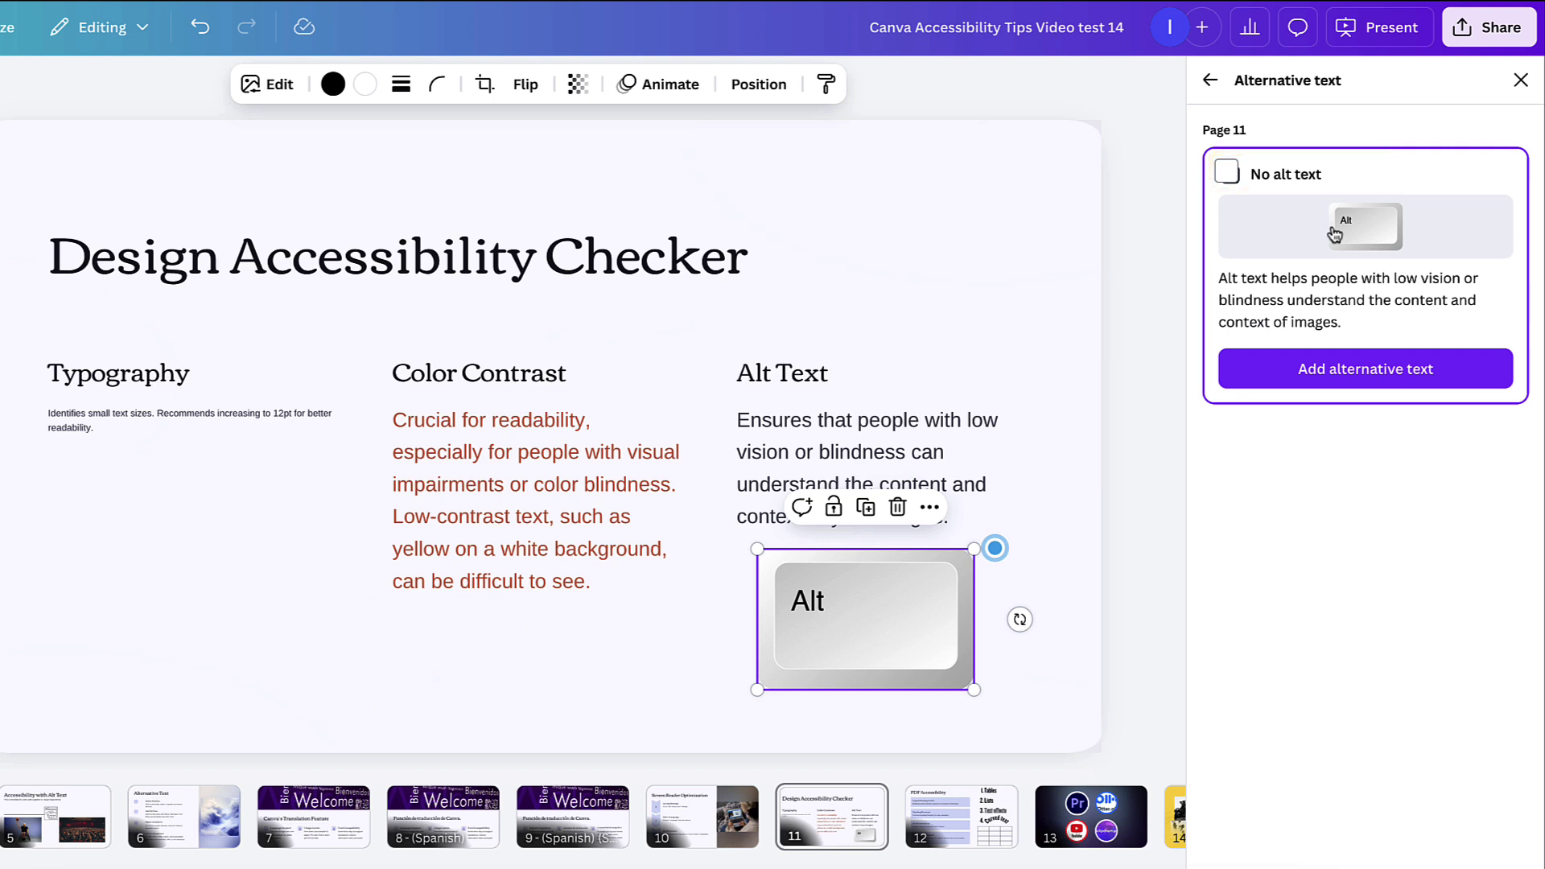
left_click(1345, 360)
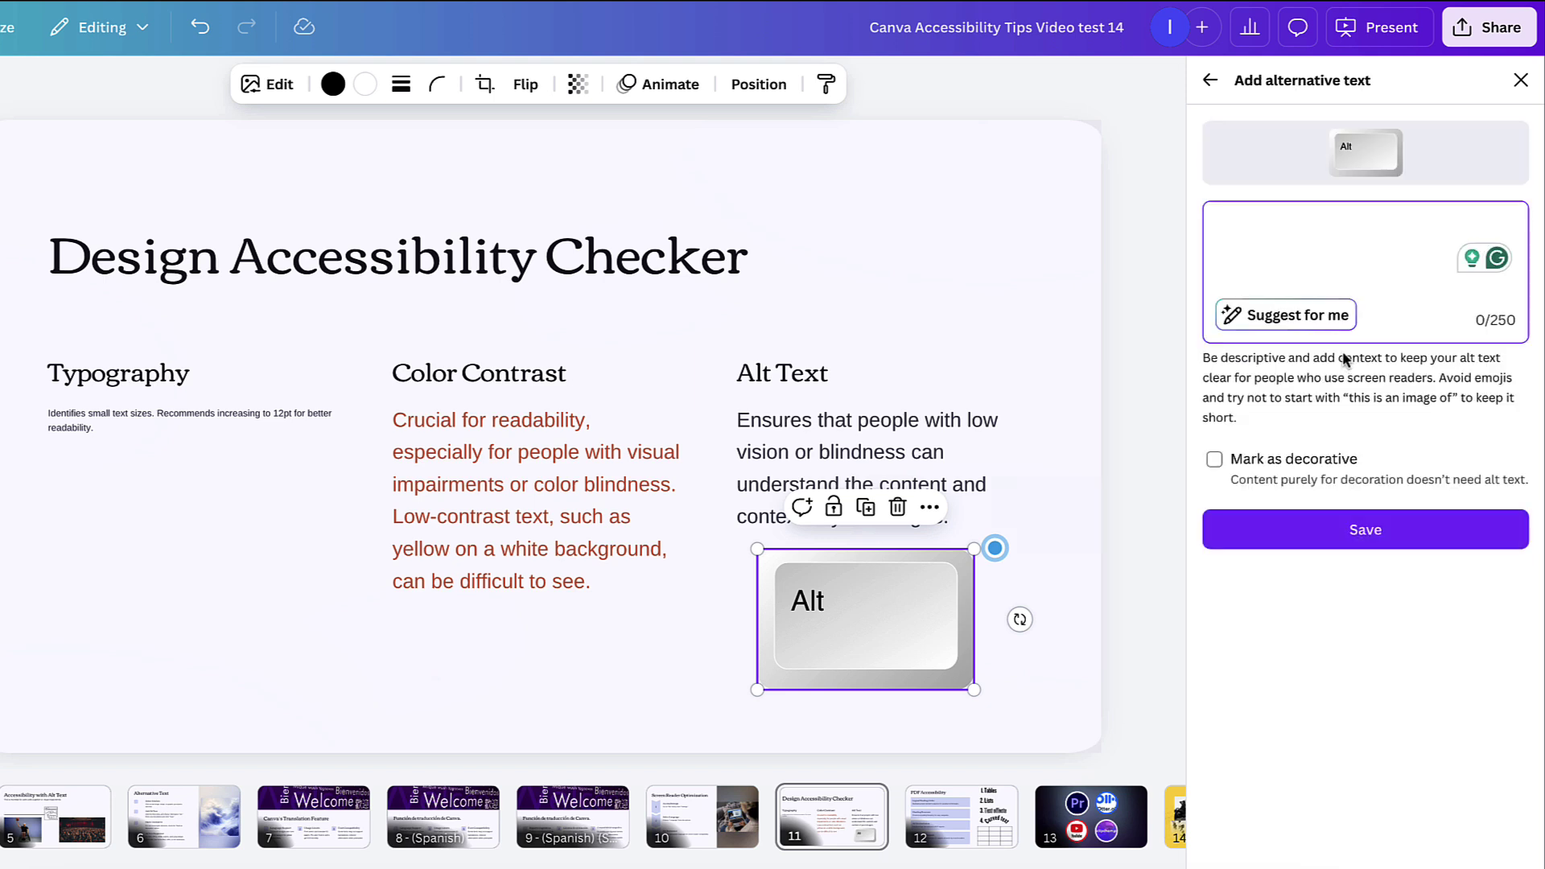
type("White")
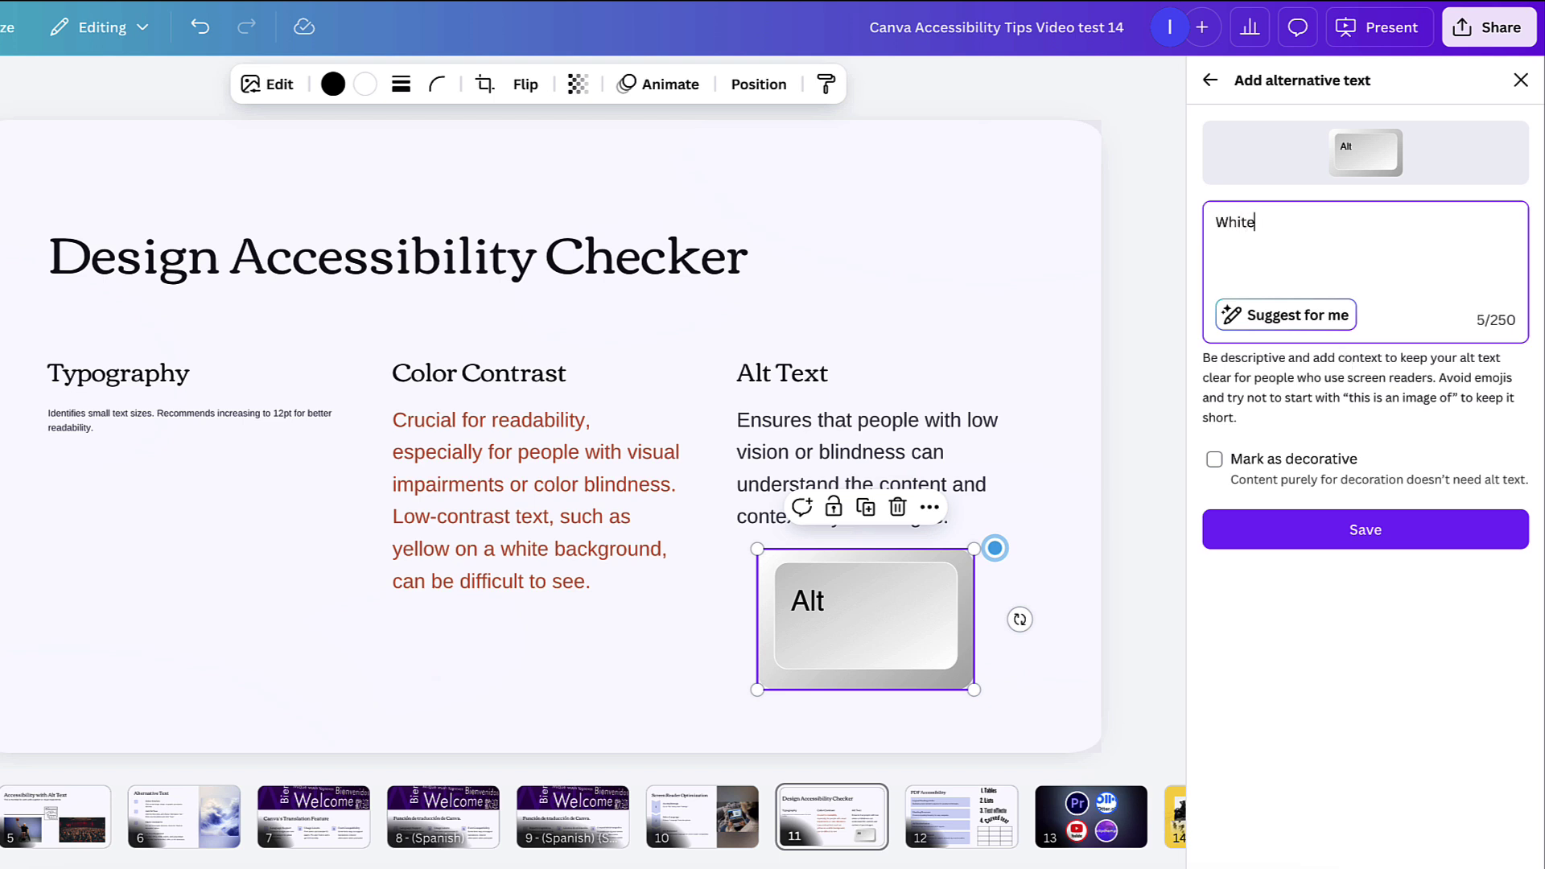
type(" \"Alt\" Keyboard button")
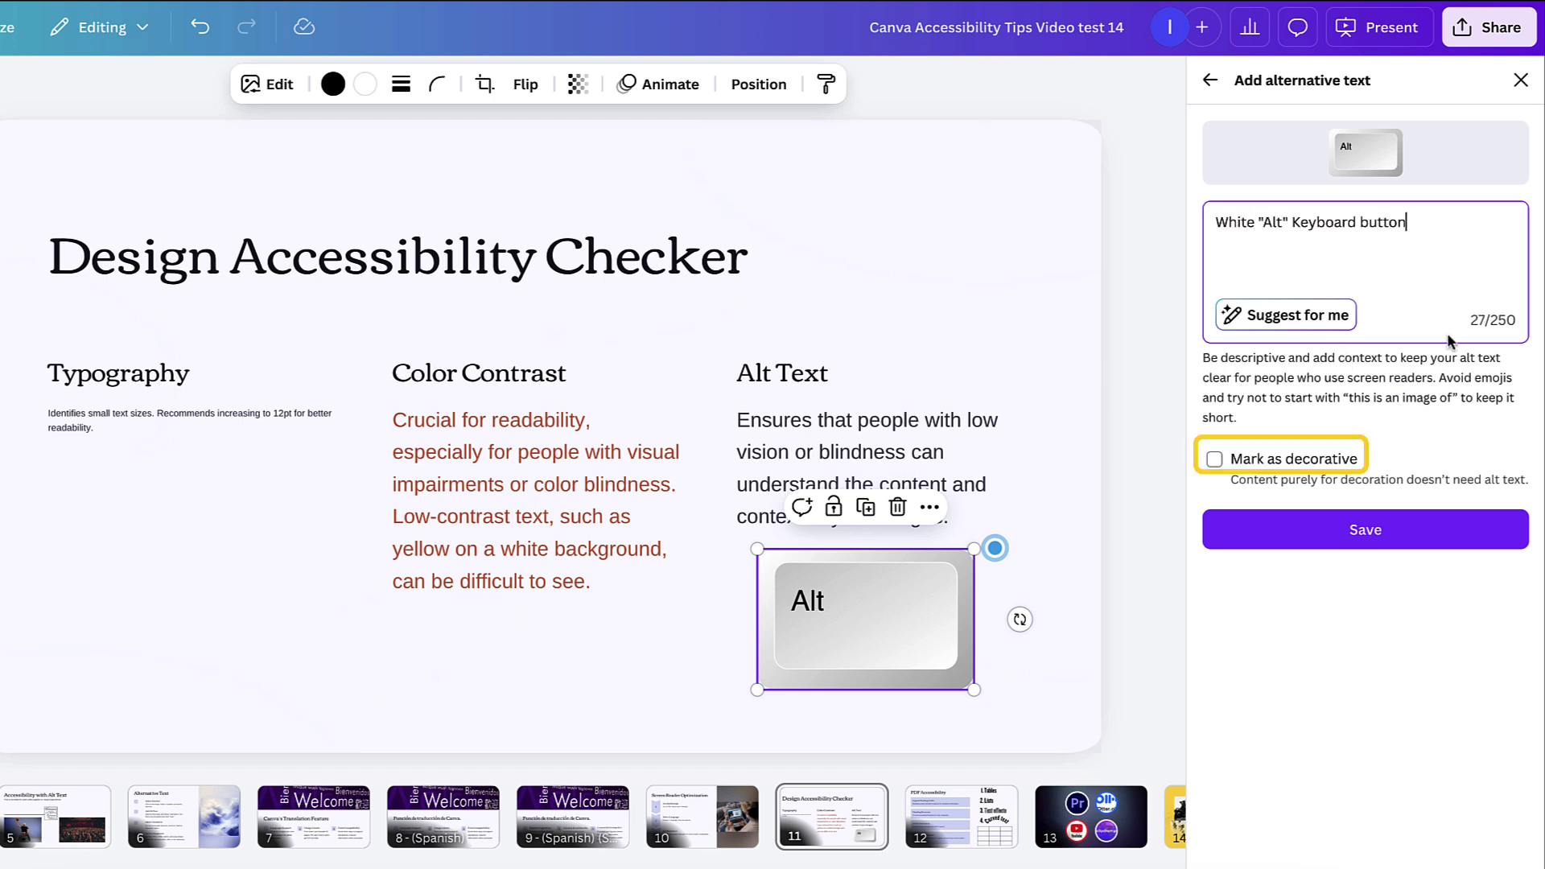
left_click(1250, 465)
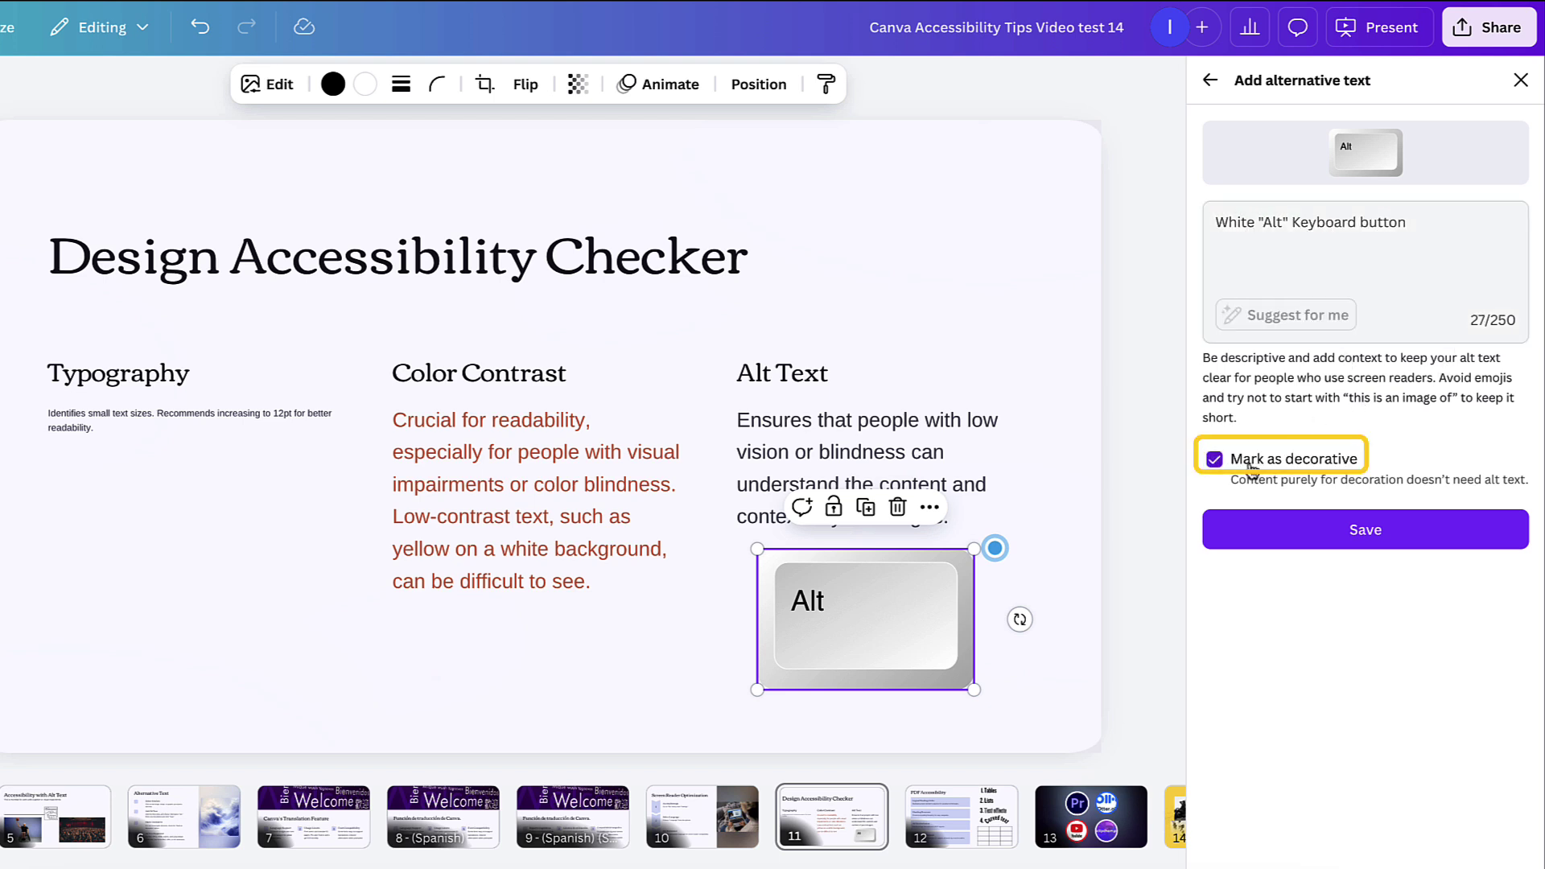
Save the Alt image's alt text, then download all pages as a standard PDF
left_click(1291, 533)
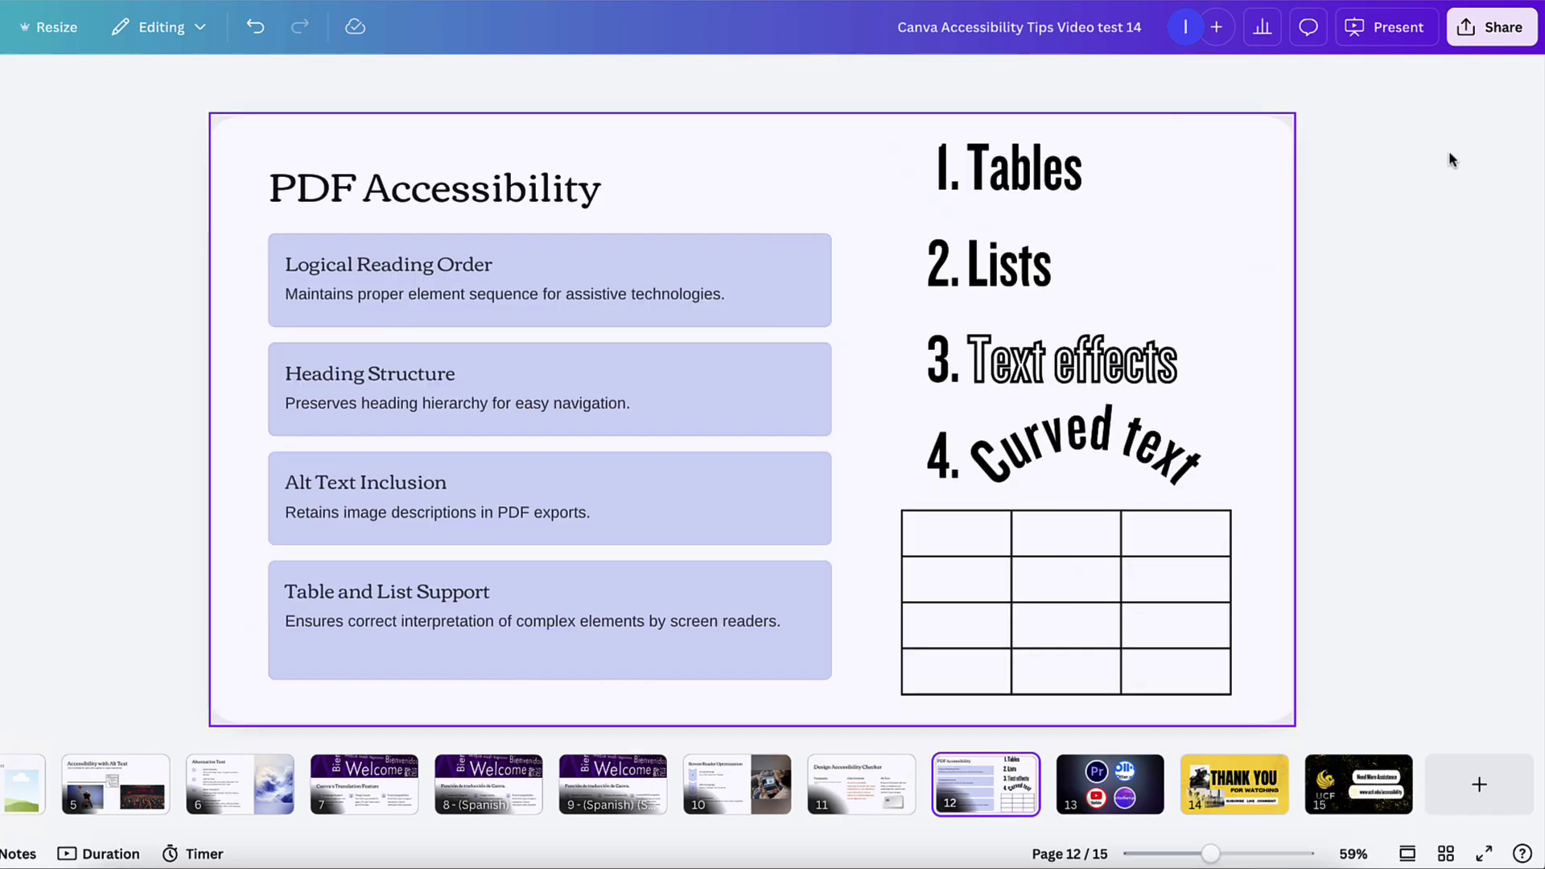
left_click(1495, 30)
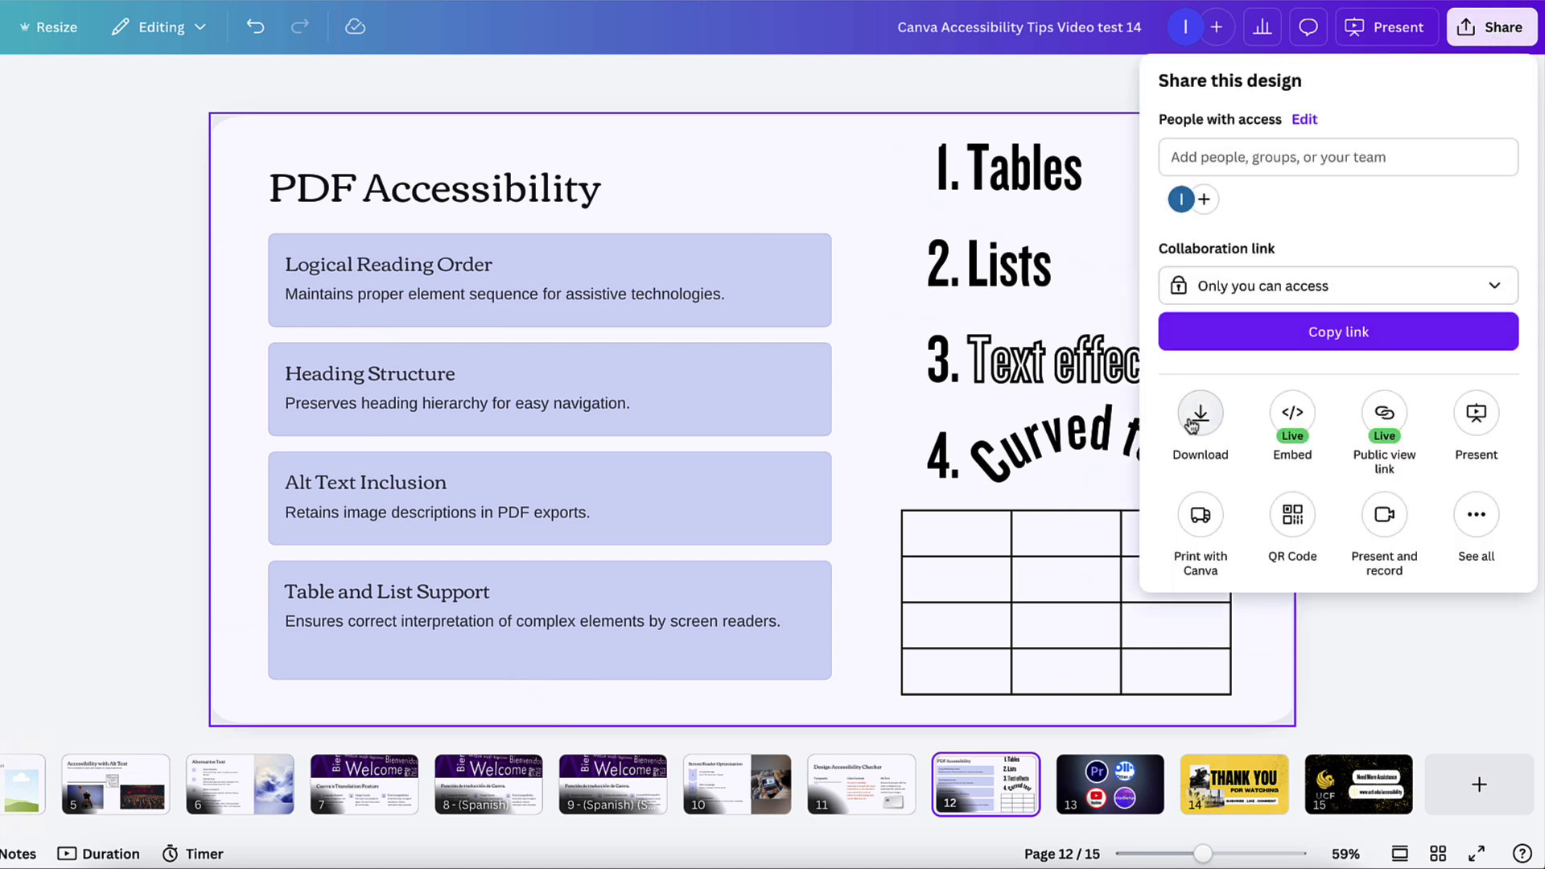
left_click(1189, 426)
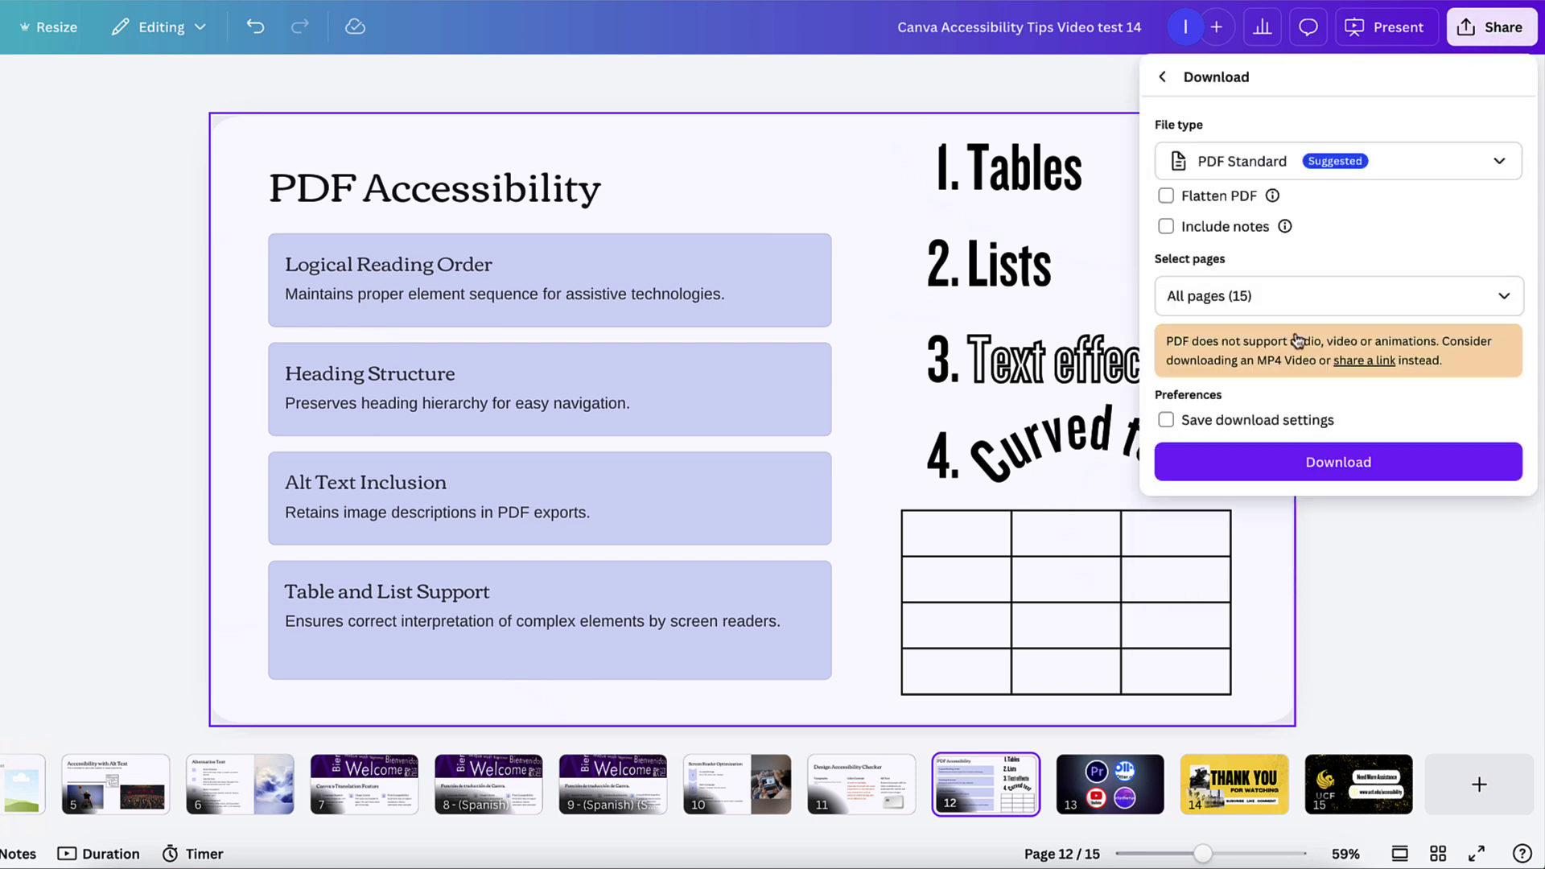
left_click(1293, 474)
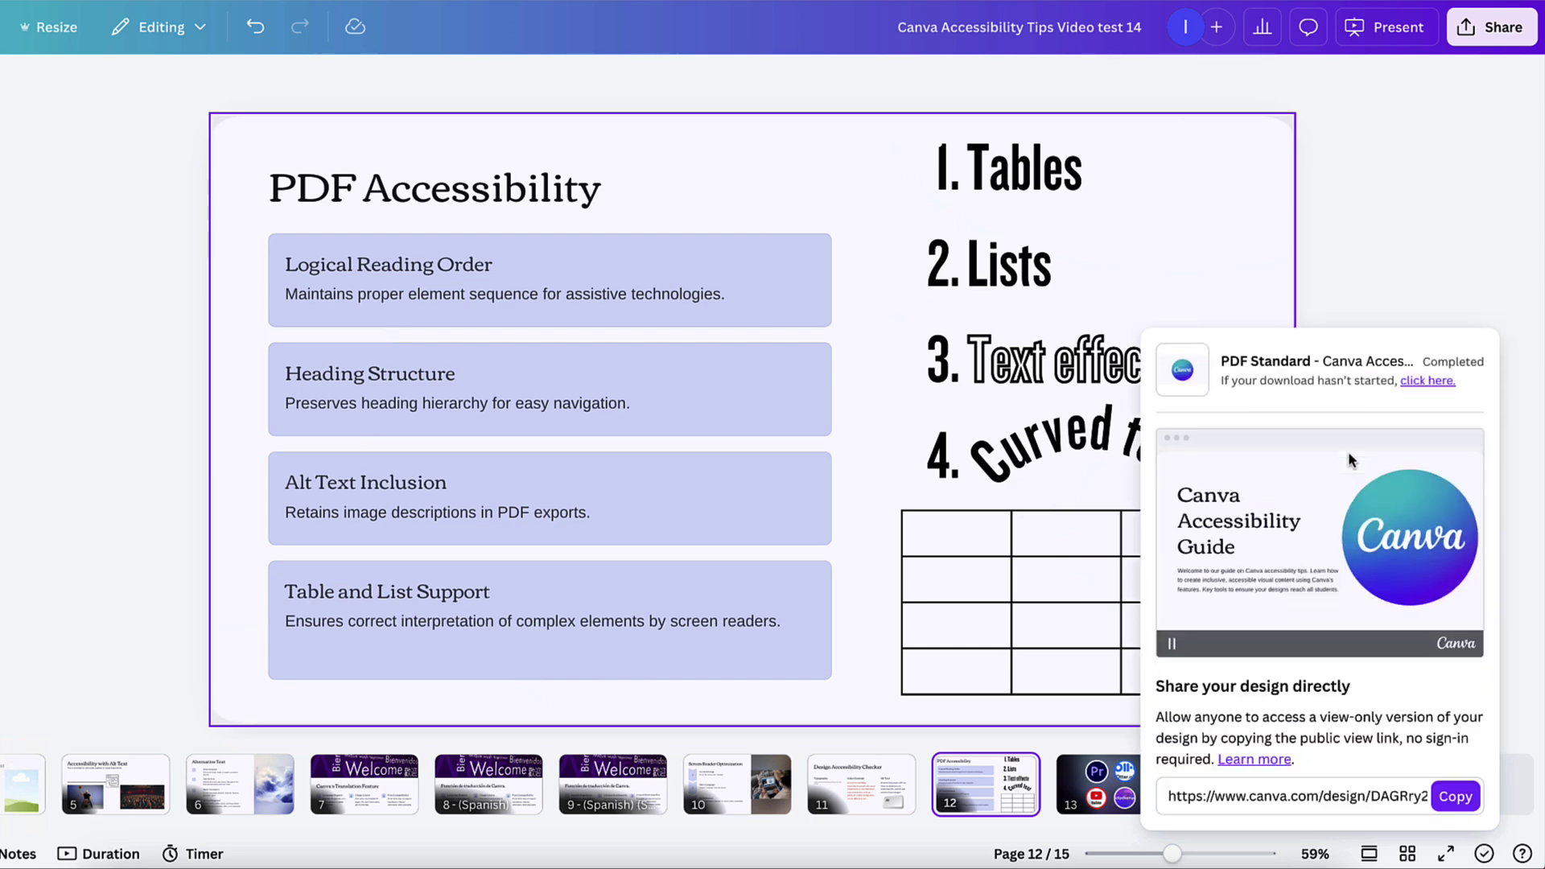
Scroll down through the exported PDF, then back up to the PDF Accessibility slide
scroll(1322, 240, "down", 5)
scroll(1322, 240, "down", 4)
scroll(1321, 240, "down", 2)
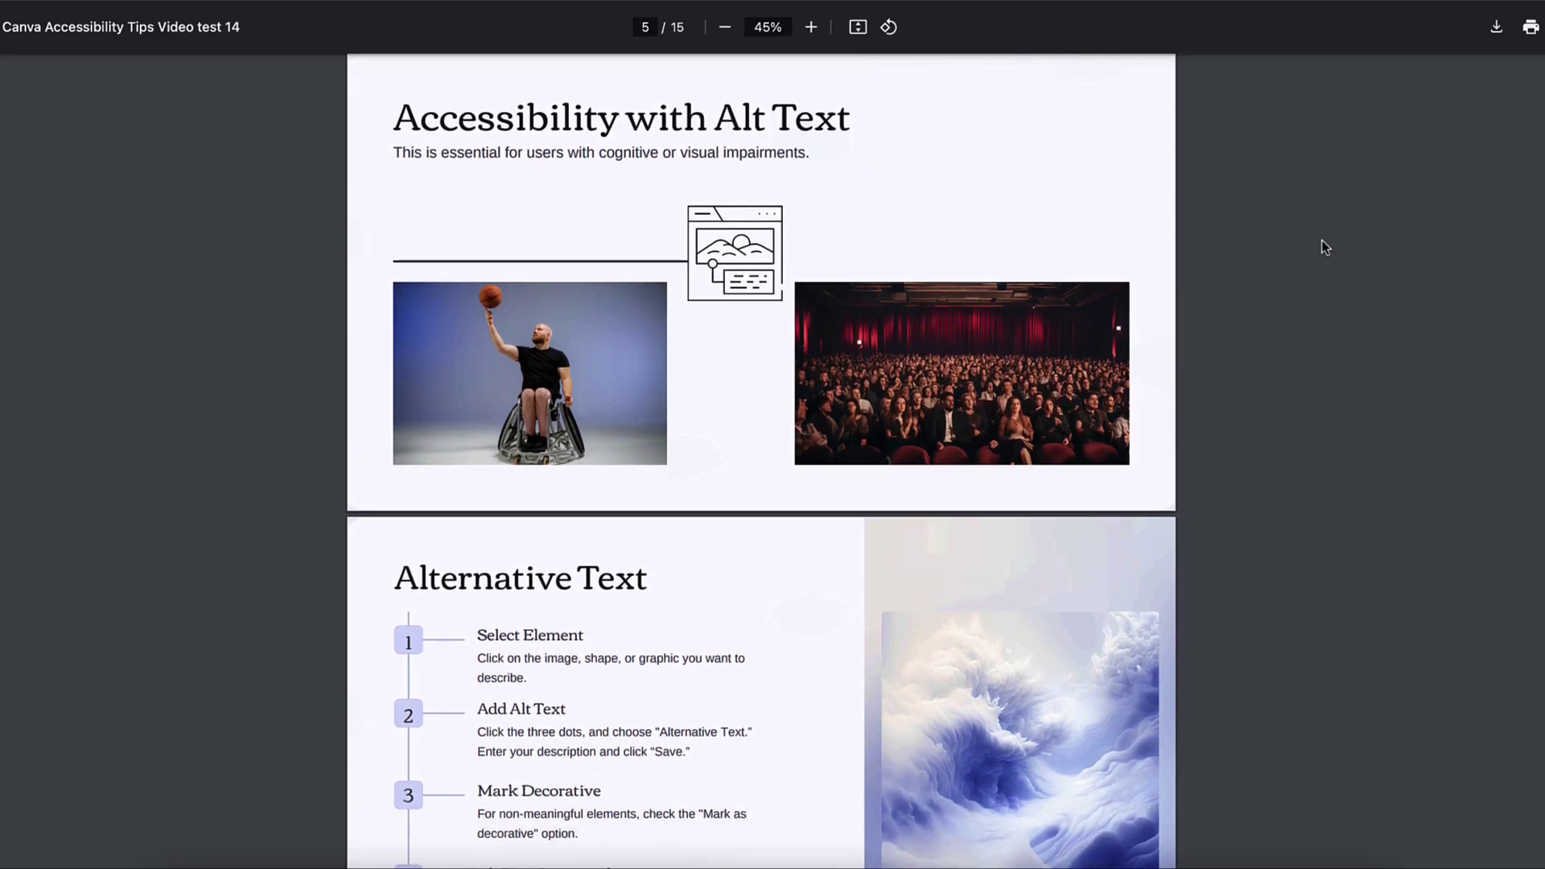
scroll(1322, 239, "down", 3)
scroll(1102, 192, "down", 6)
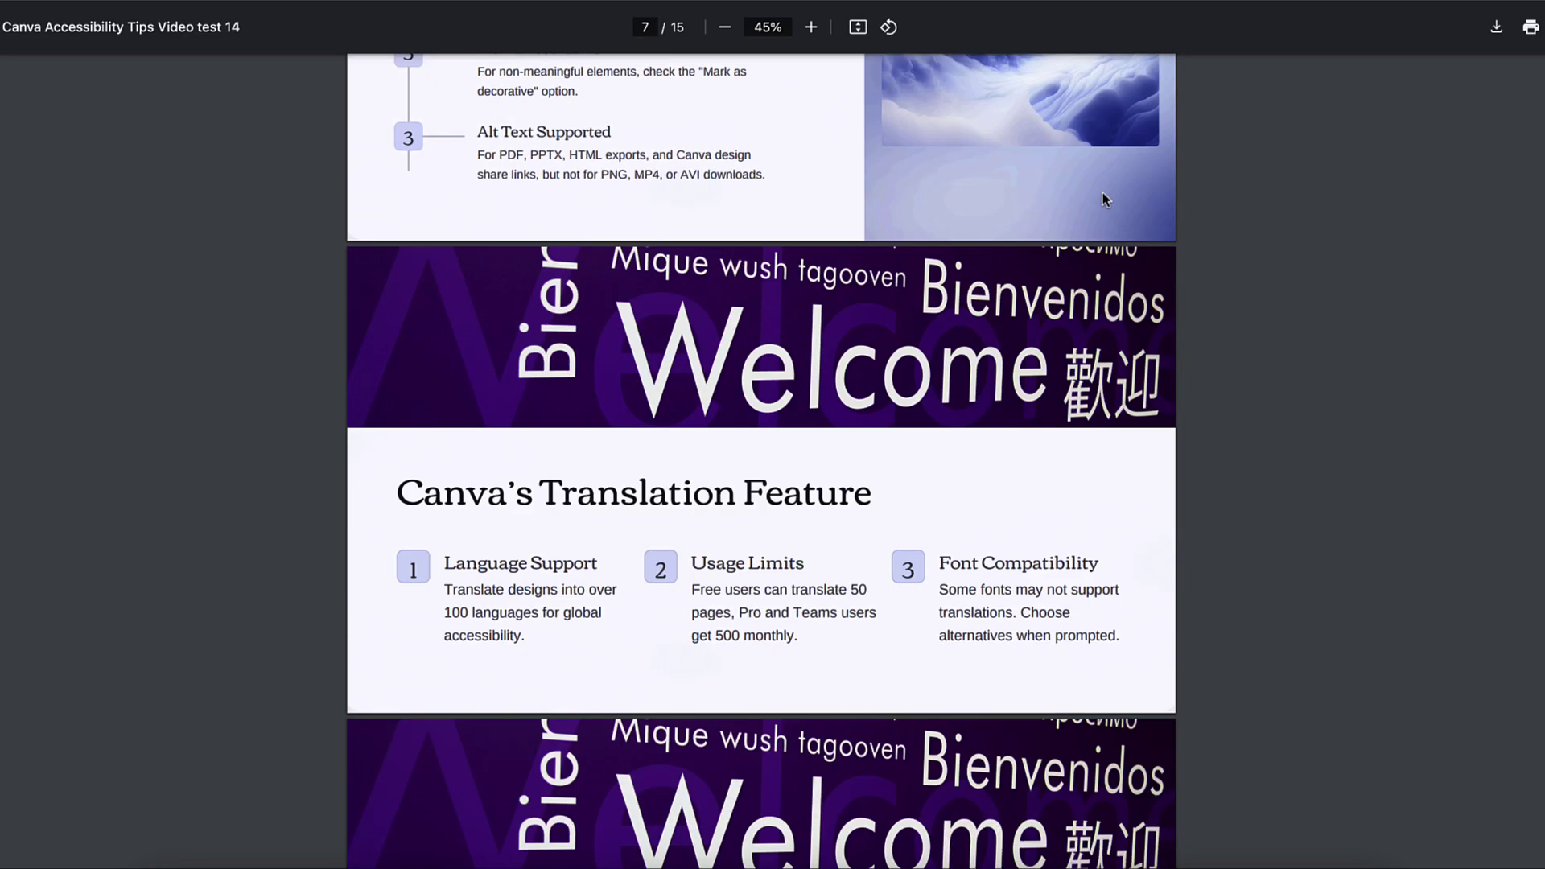
scroll(1218, 282, "down", 3)
scroll(1220, 301, "down", 4)
scroll(1220, 301, "down", 2)
scroll(1220, 301, "down", 6)
scroll(1220, 301, "down", 3)
scroll(1220, 297, "down", 4)
scroll(1220, 298, "down", 4)
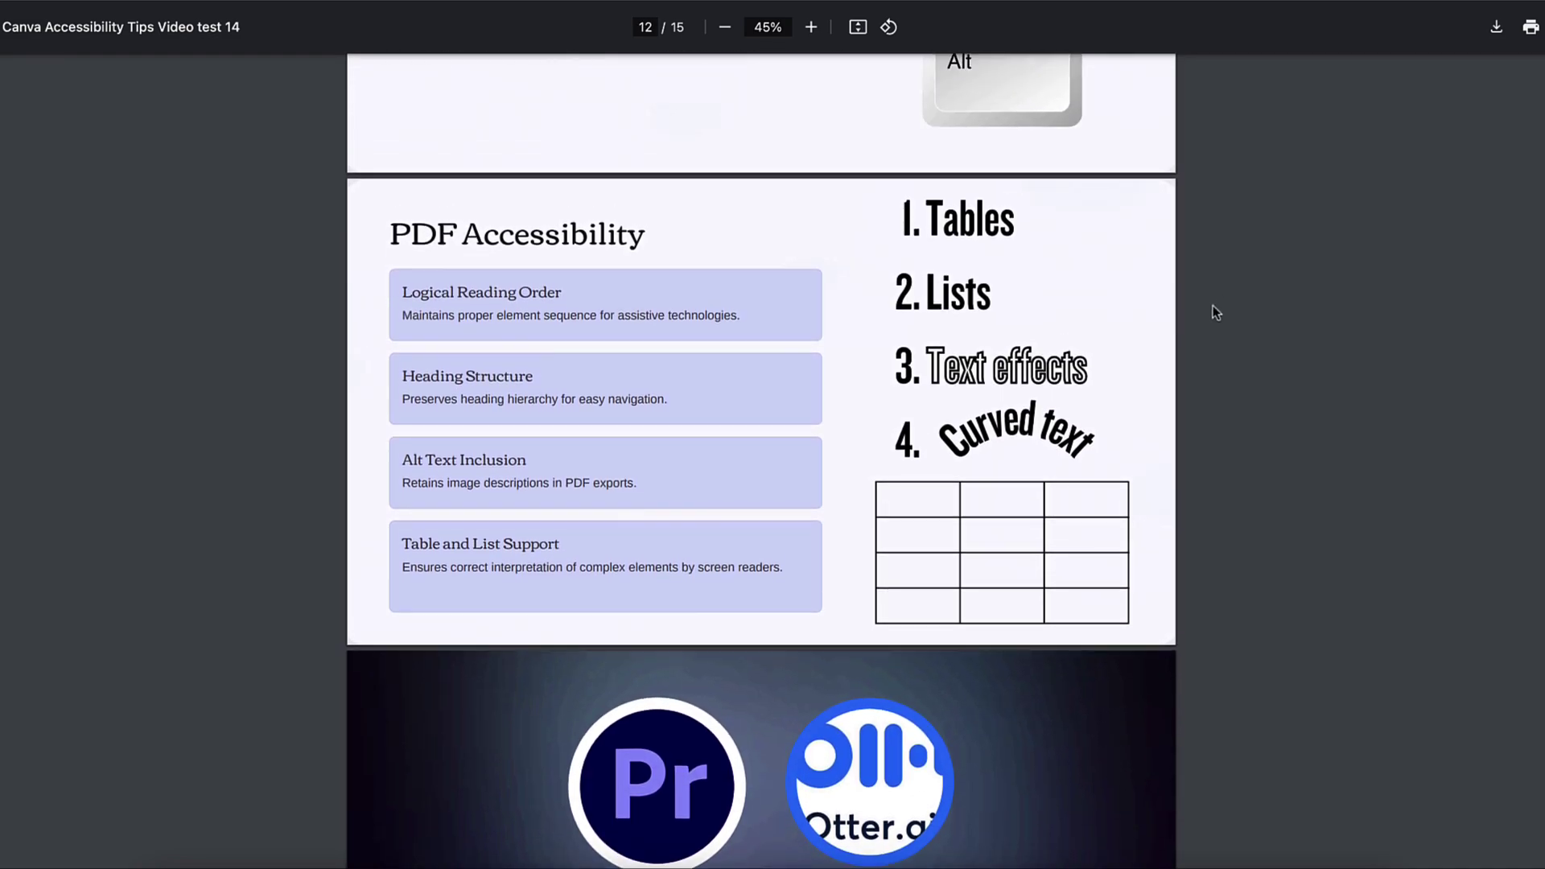
scroll(1213, 306, "up", 1, "ctrl")
scroll(1212, 303, "up", 1, "ctrl")
scroll(1212, 303, "up", 1, "ctrl")
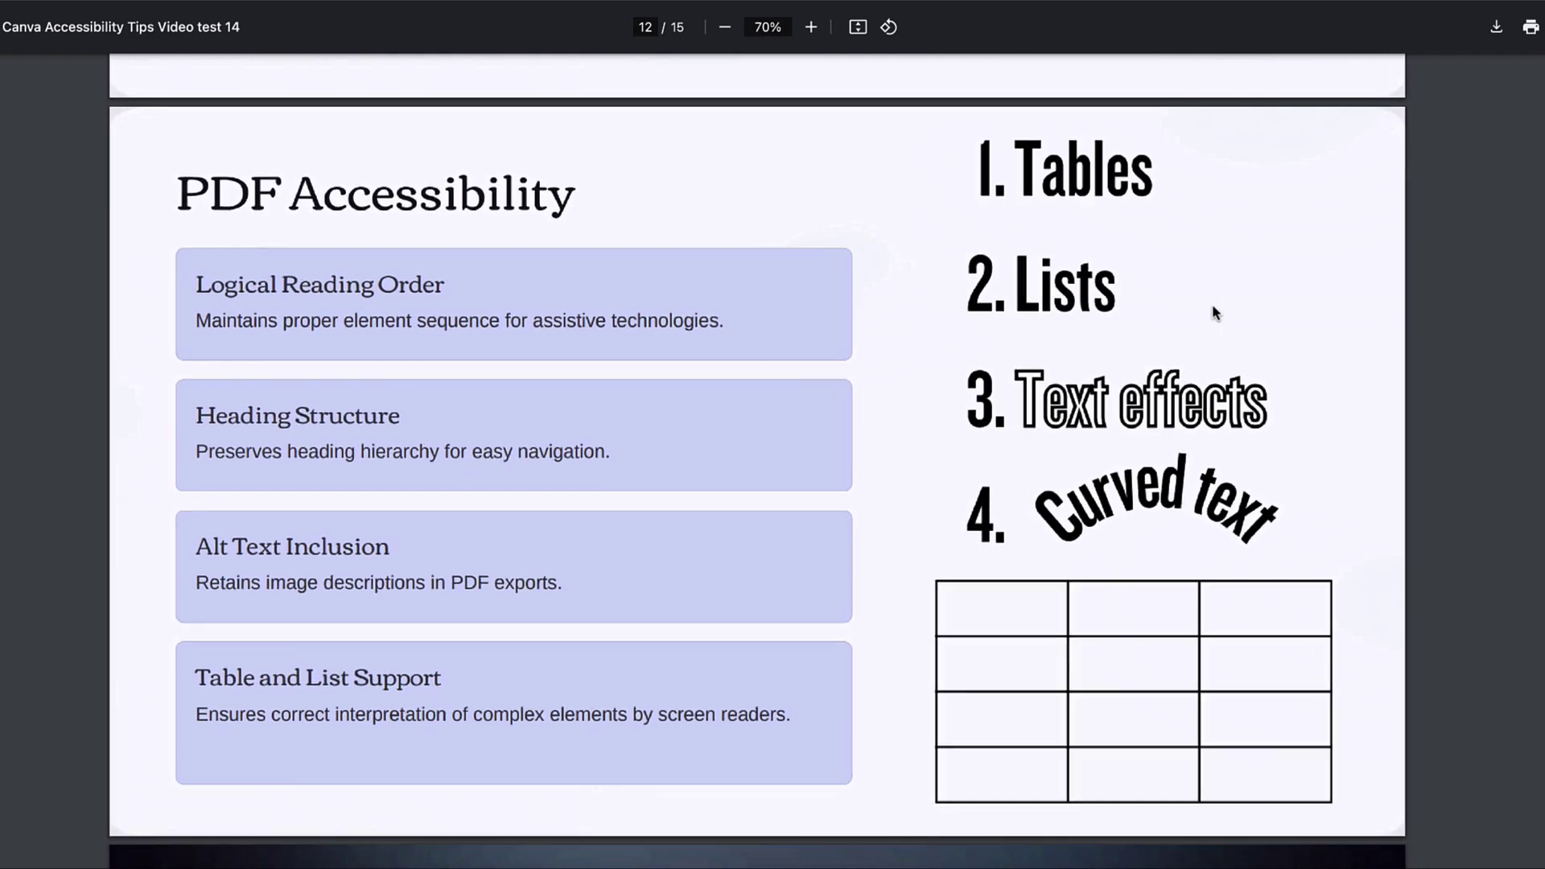
scroll(1212, 303, "up", 1, "ctrl")
scroll(1212, 302, "up", 1, "ctrl")
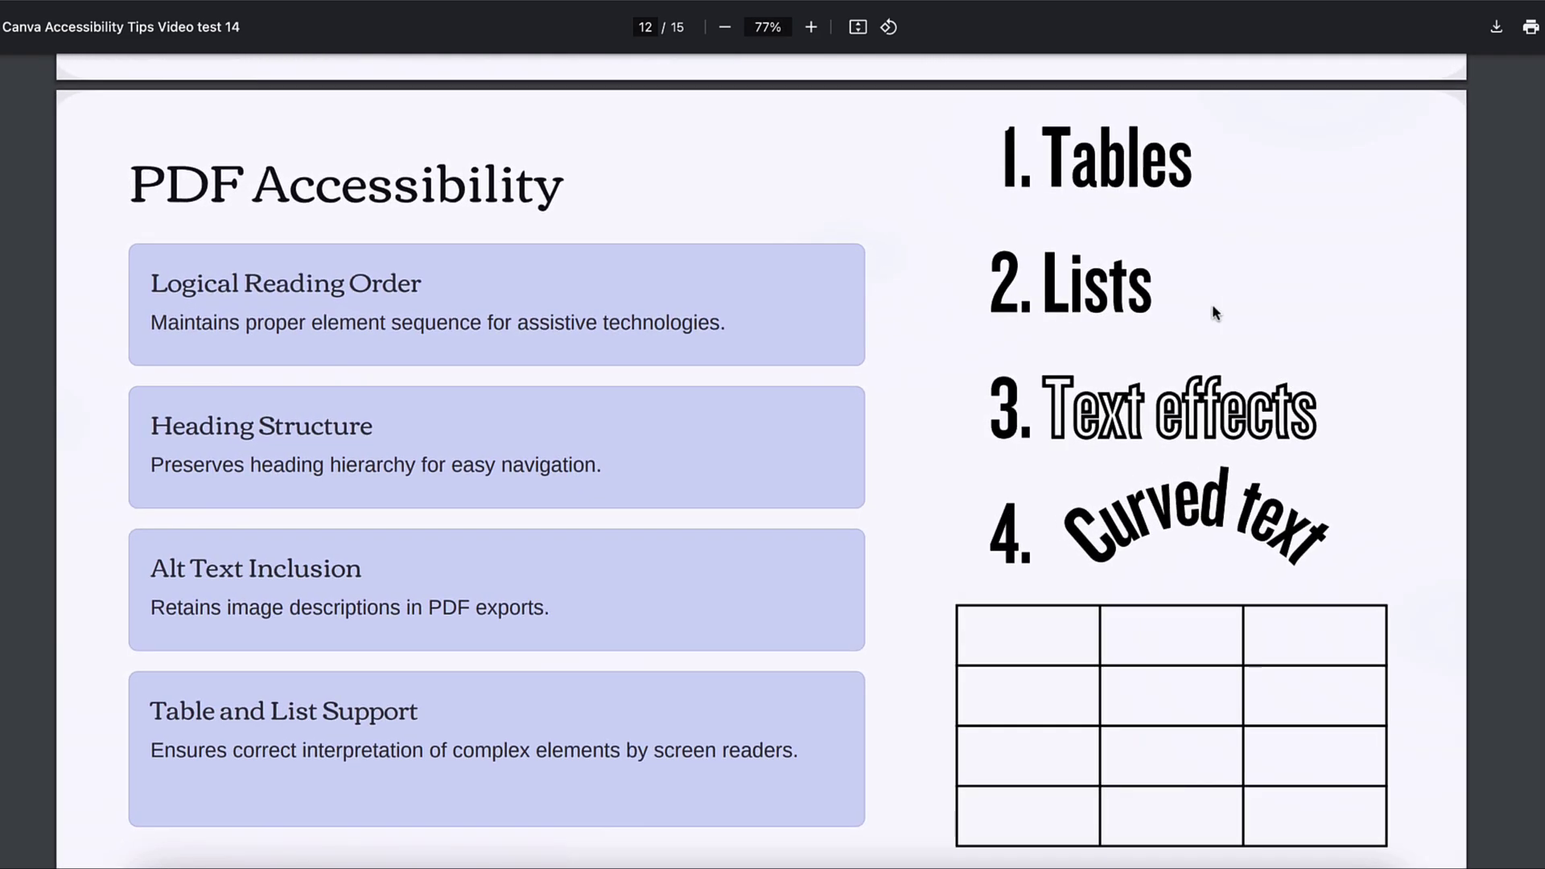
Continue reviewing the PDF pages down to the video-tool logos on page 13
scroll(1214, 309, "down", 1)
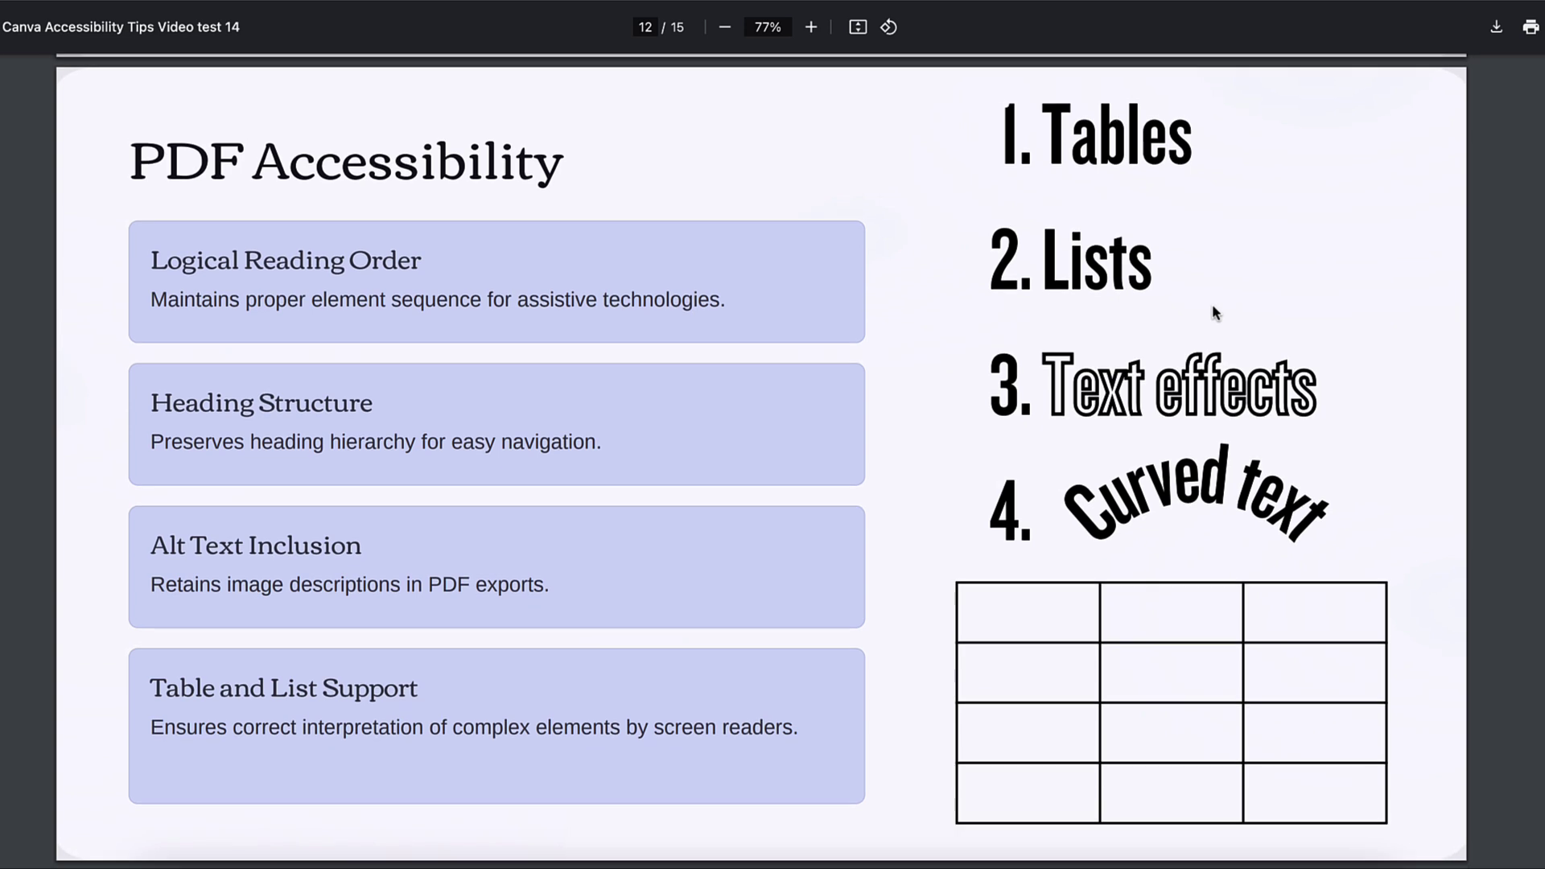
scroll(1213, 311, "down", 2)
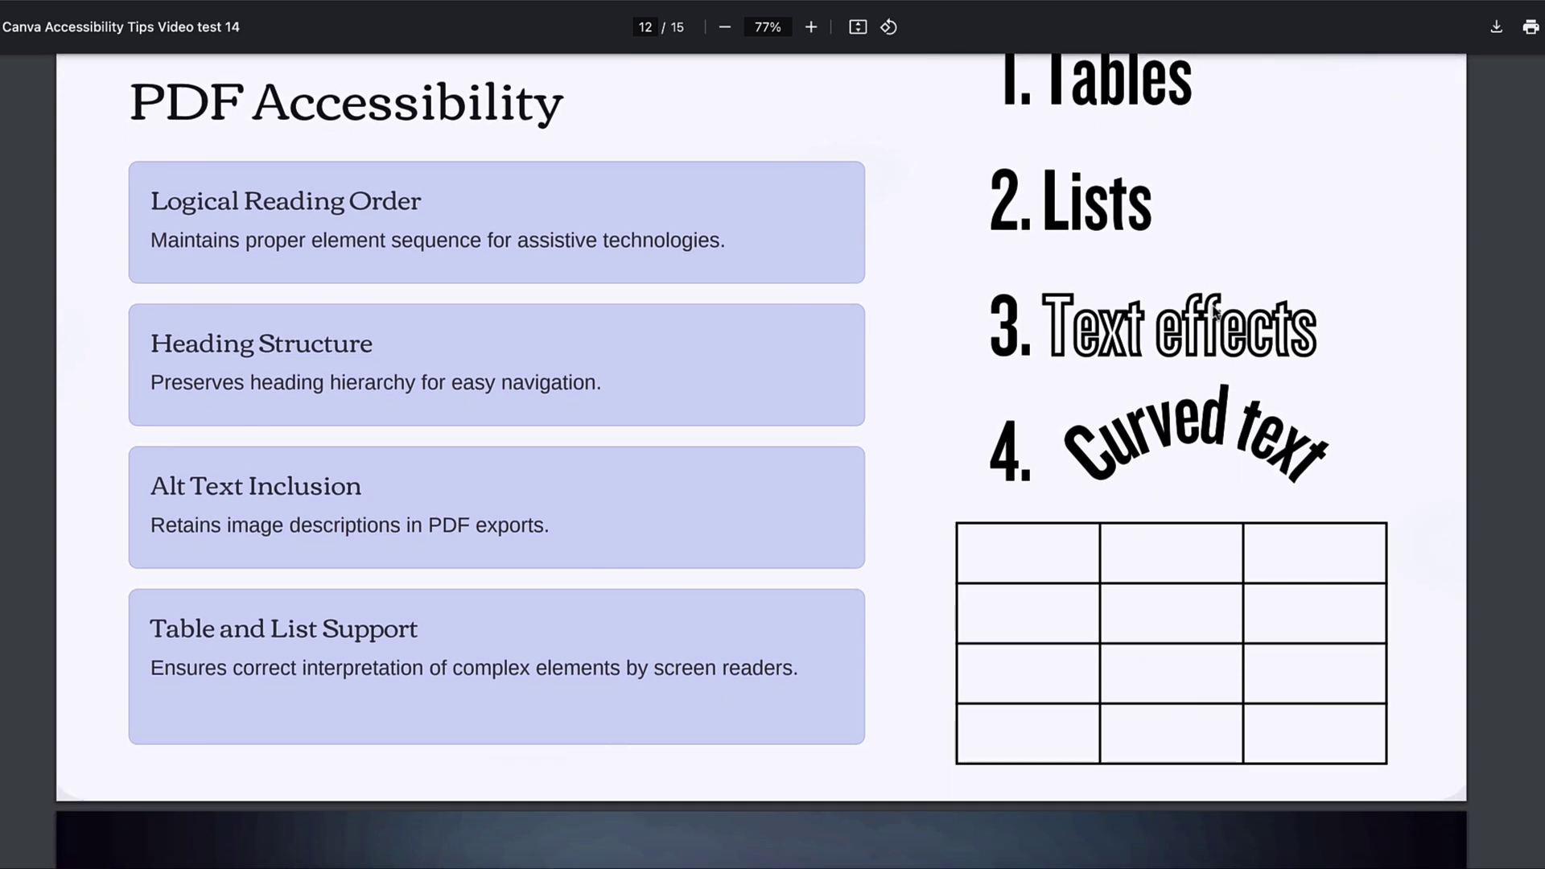
scroll(1215, 314, "down", 1)
scroll(1215, 314, "down", 1)
scroll(1215, 313, "down", 5)
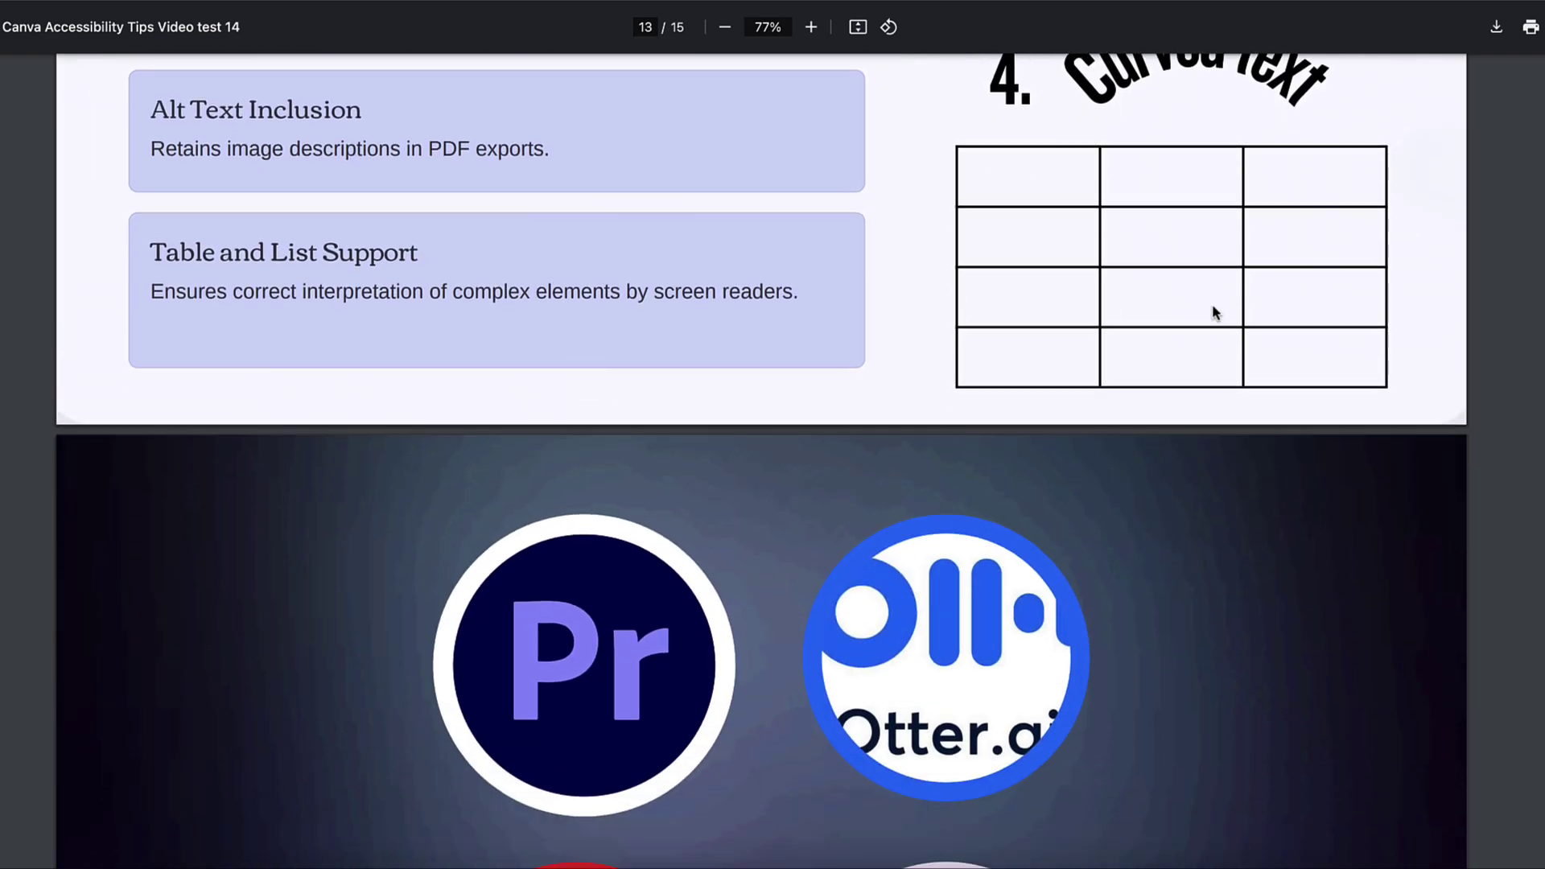
scroll(1215, 312, "down", 4)
scroll(1215, 312, "down", 3)
scroll(1215, 312, "up", 1)
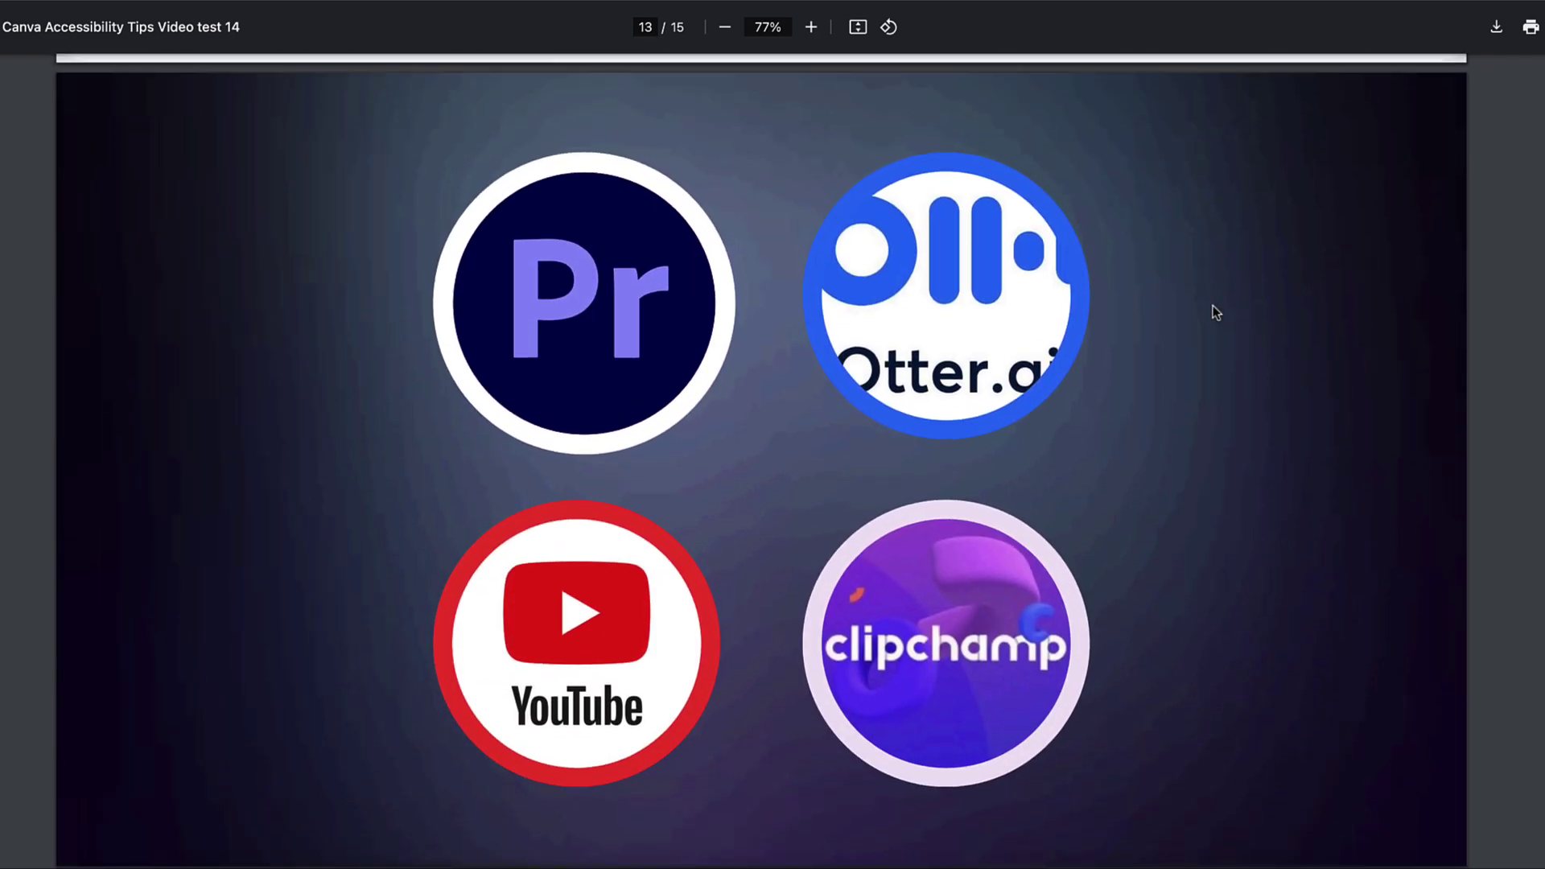